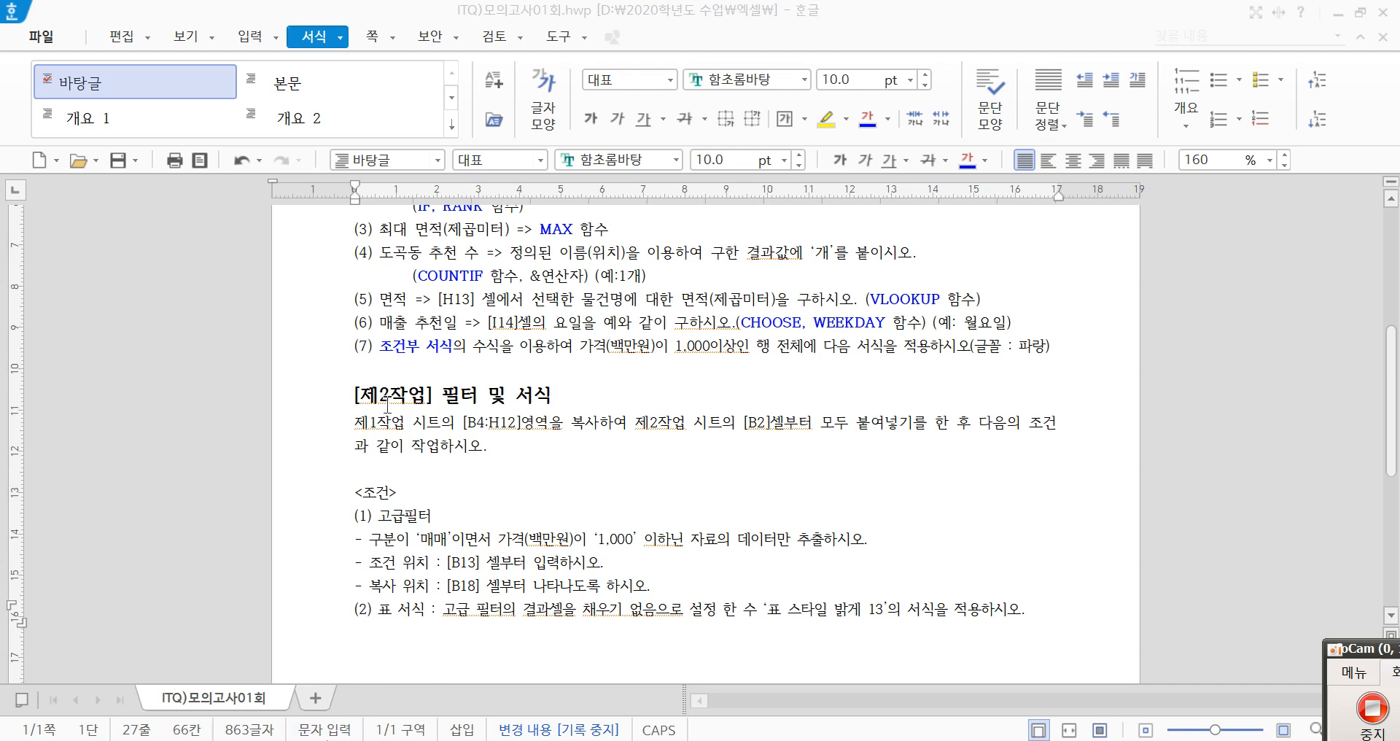
- Examine item (7) of the task document for the conditional formatting formula, the 1,000 threshold and the font colour
drag(379, 350, 520, 350)
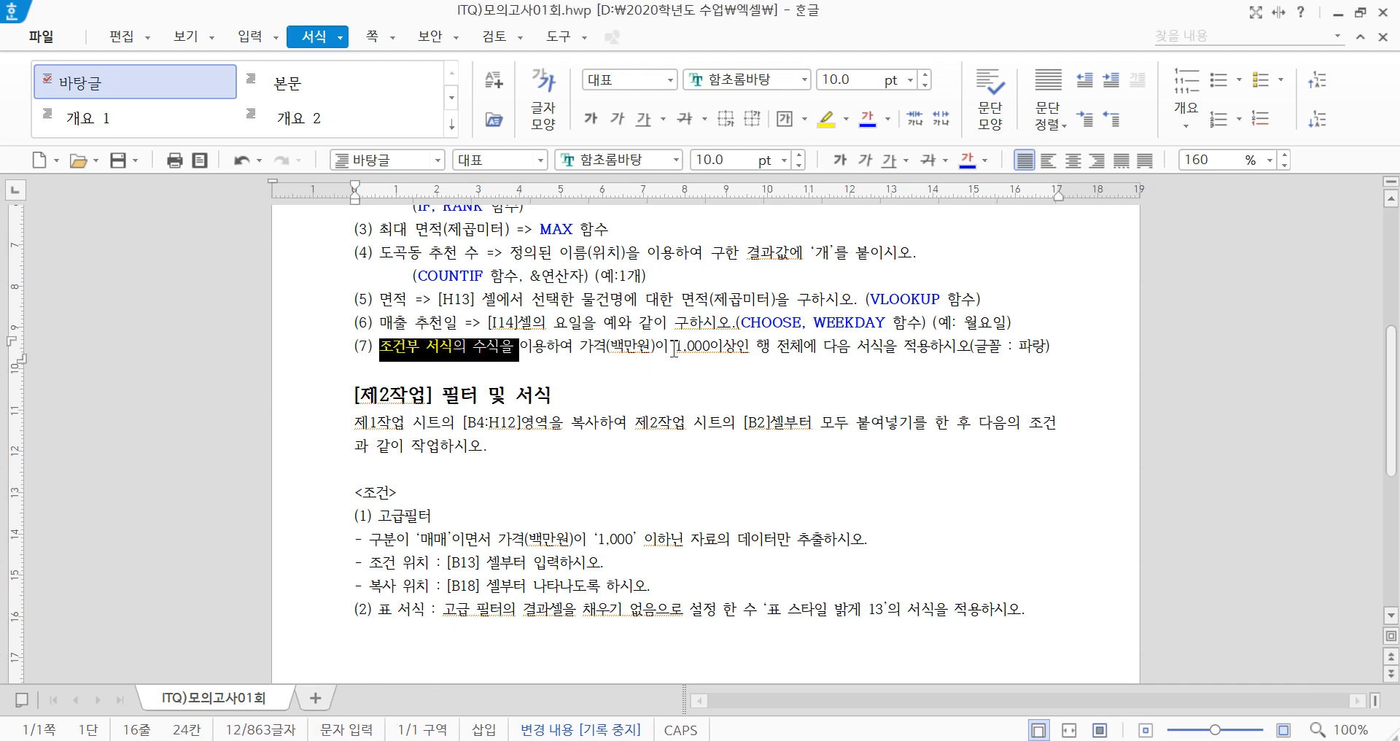
drag(674, 351, 711, 351)
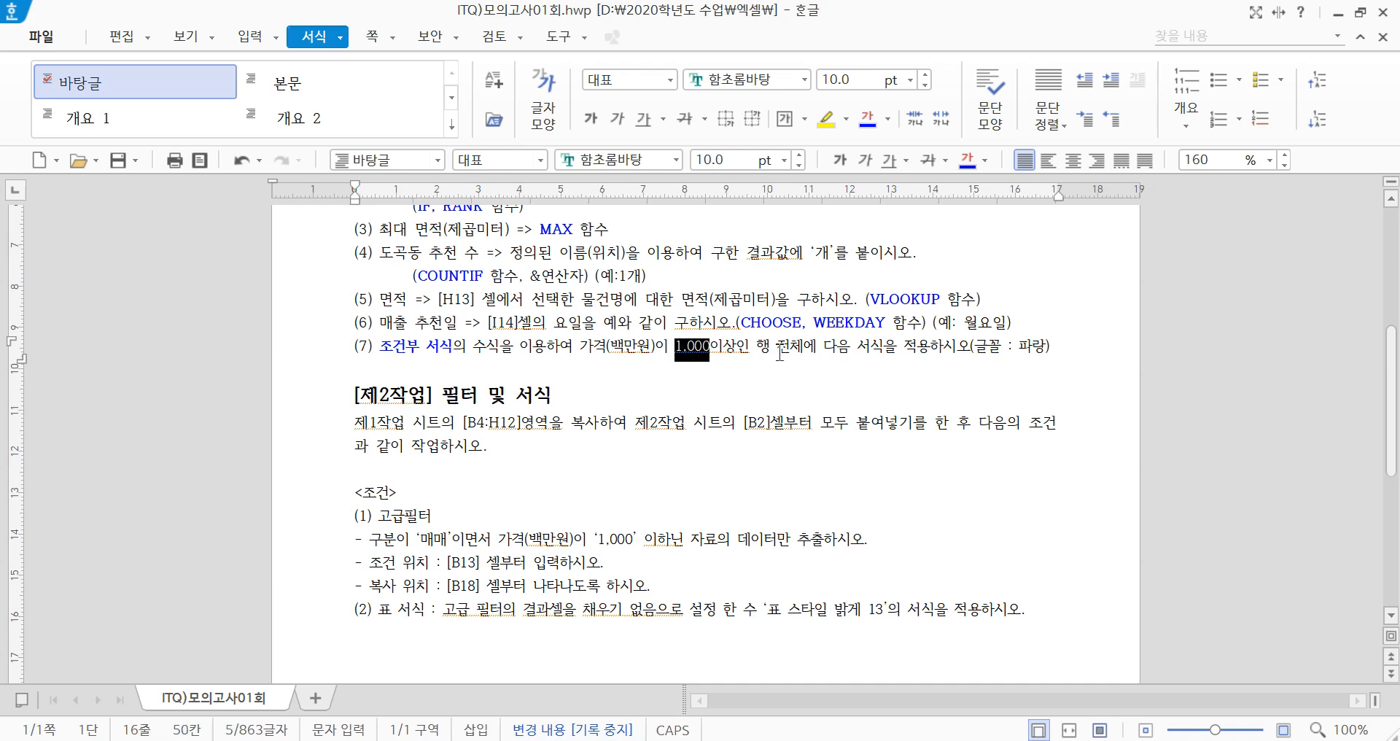
drag(1012, 350, 1041, 353)
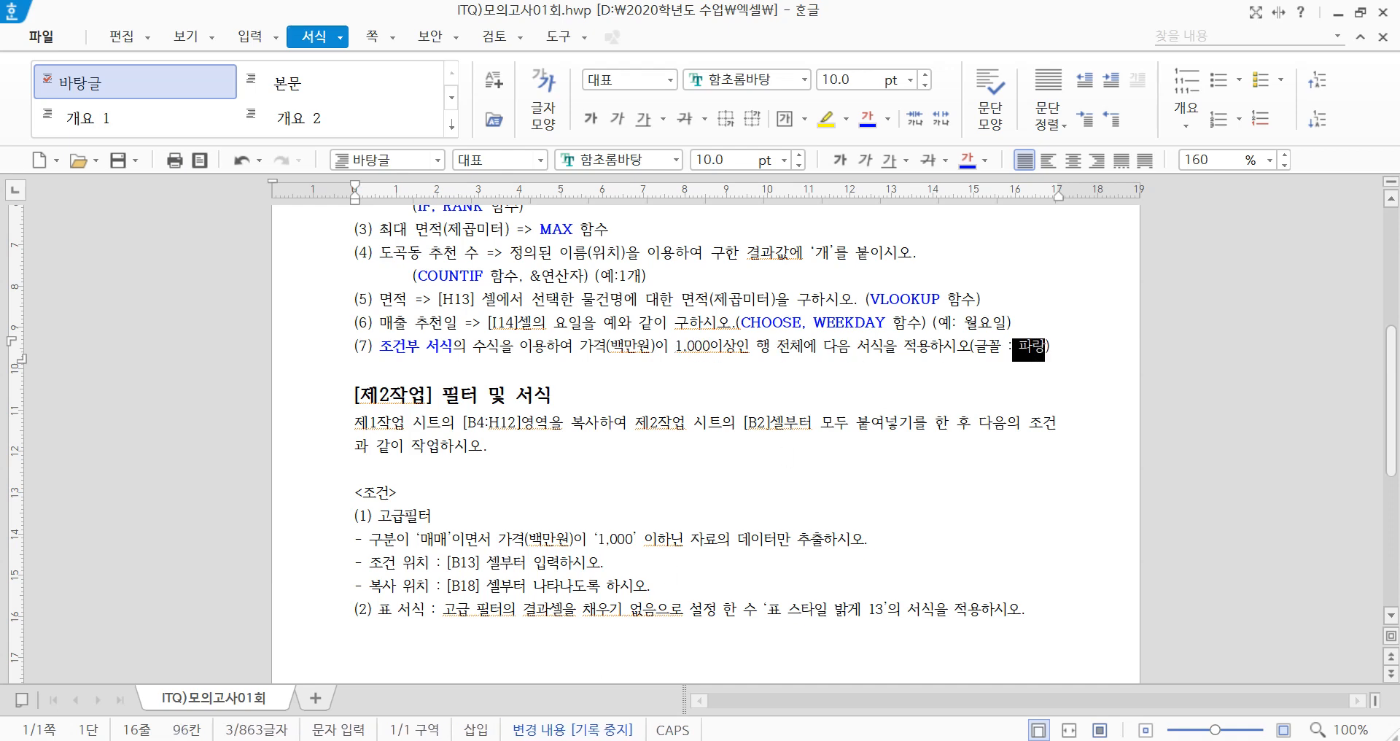
- Switch to the Excel workbook 수업)유형문제 모의고사 01회 and review the data range B5:J12 and its first row B5:J5
key(F12)
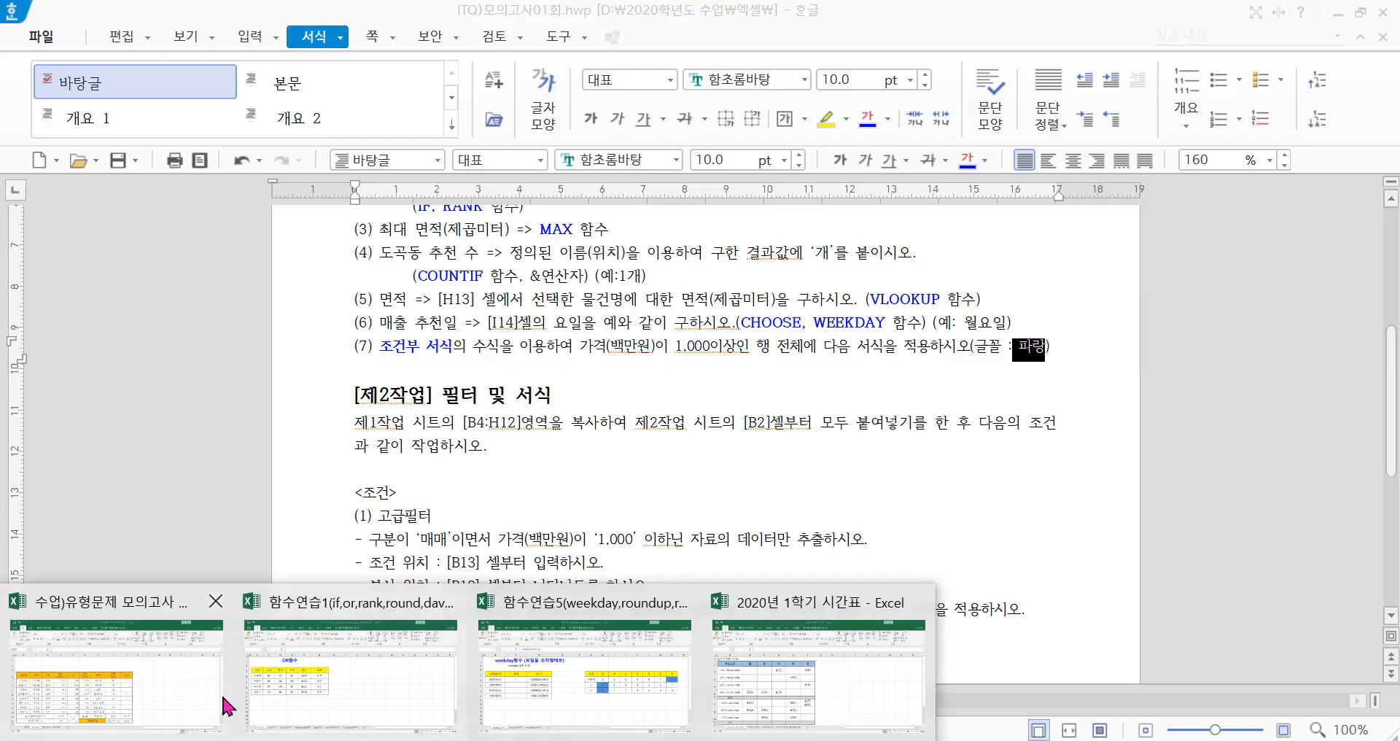
click(226, 702)
drag(86, 397, 764, 598)
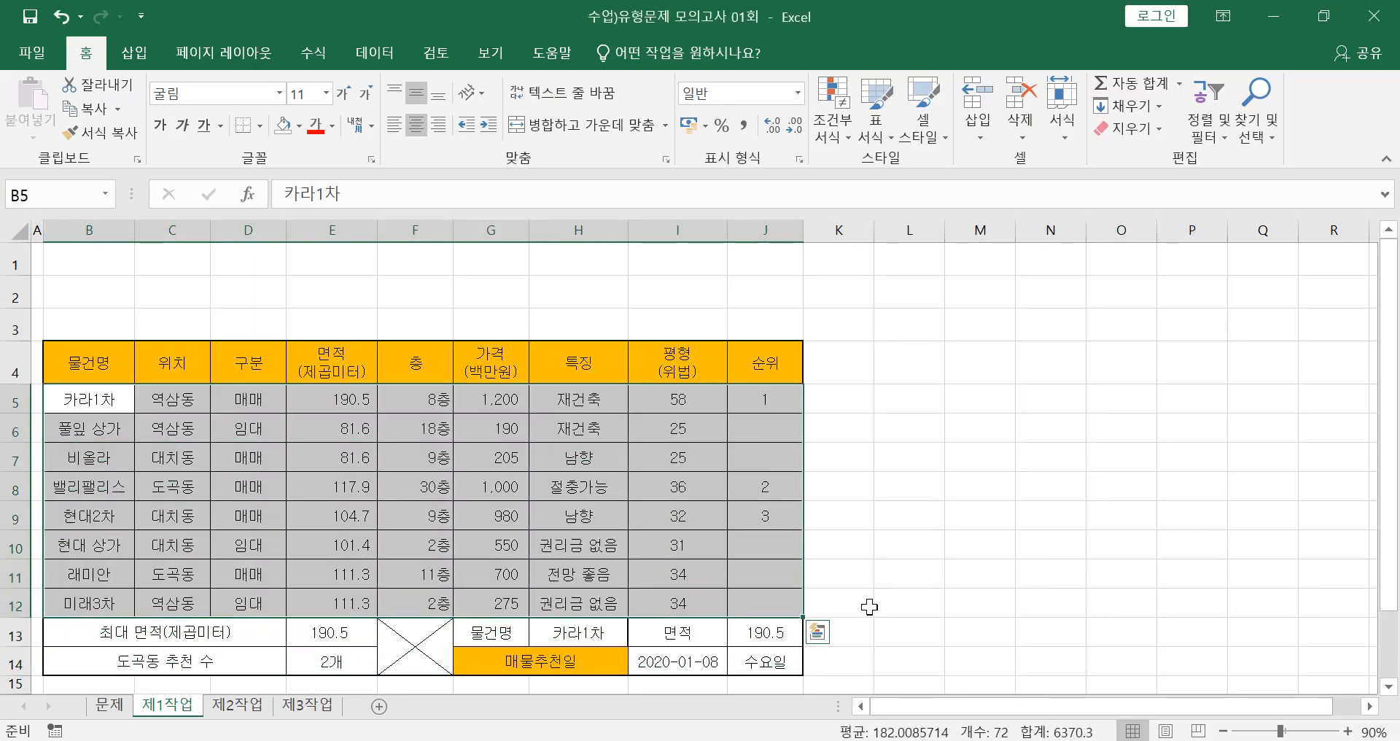
click(918, 580)
drag(96, 401, 773, 398)
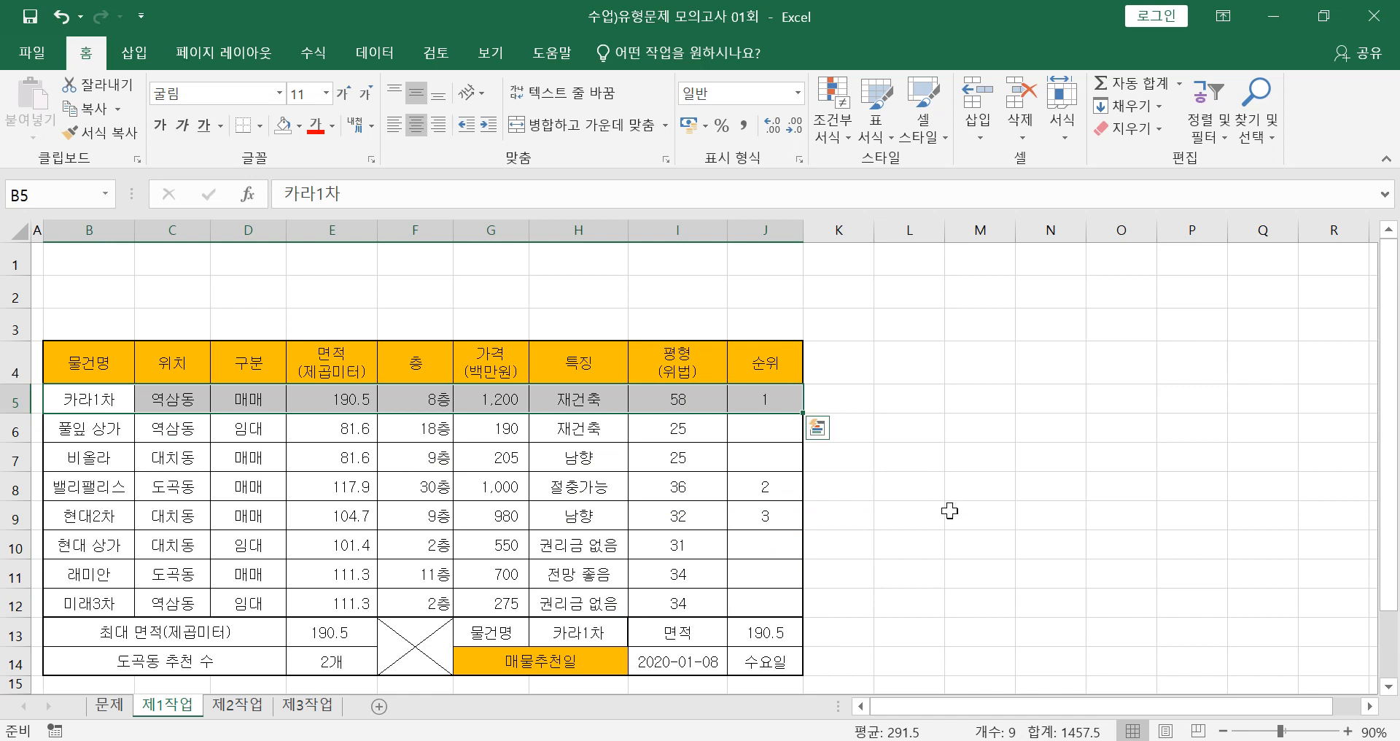
click(928, 541)
- Return to the Hangul task document and recheck item (7) for the row scope, the price condition and the font colour
key(alt+Tab)
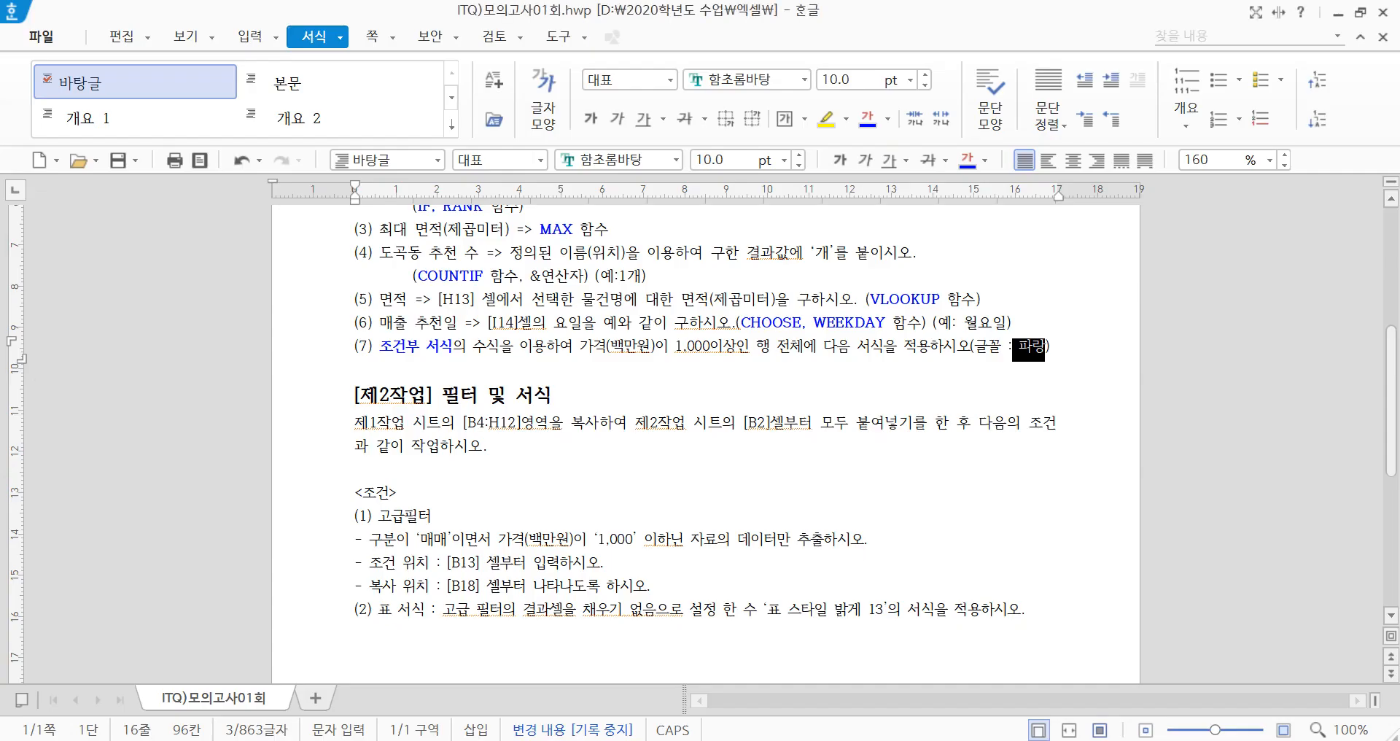
click(634, 414)
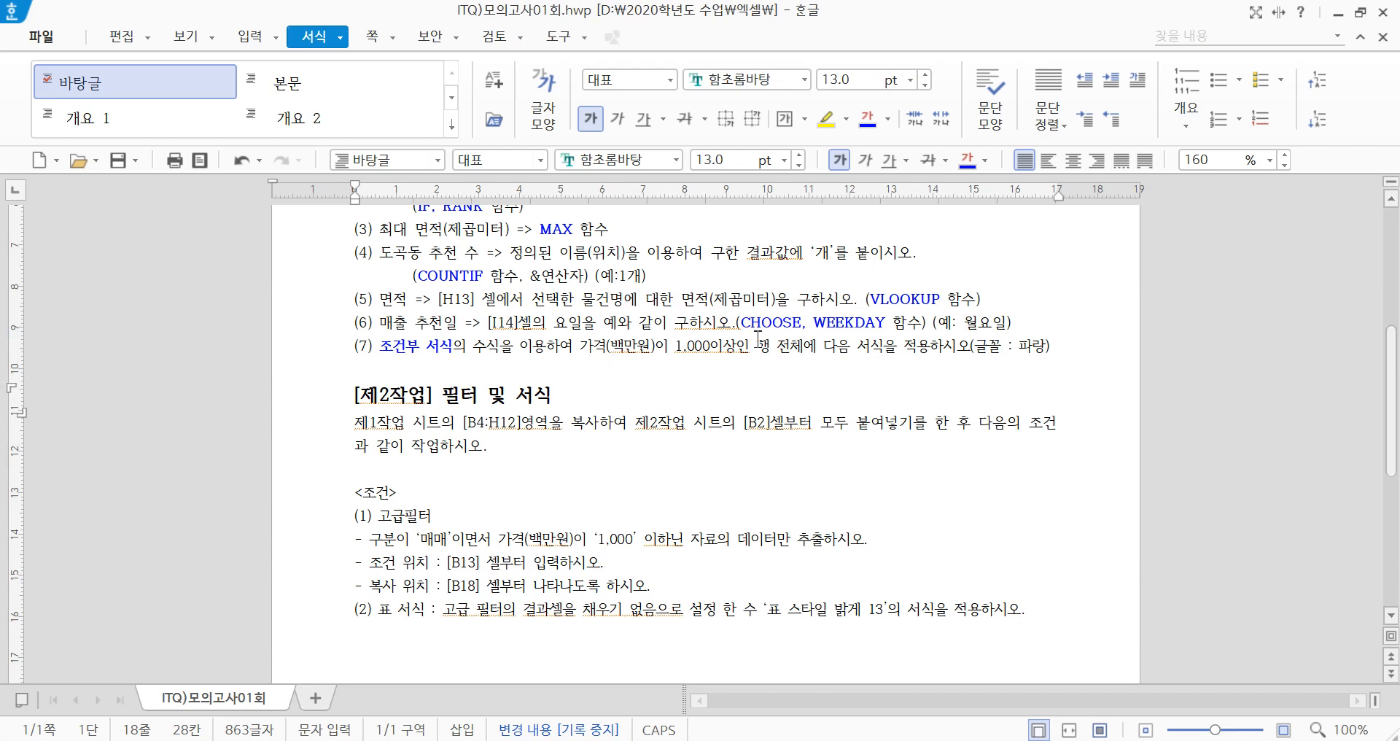
drag(755, 345, 800, 343)
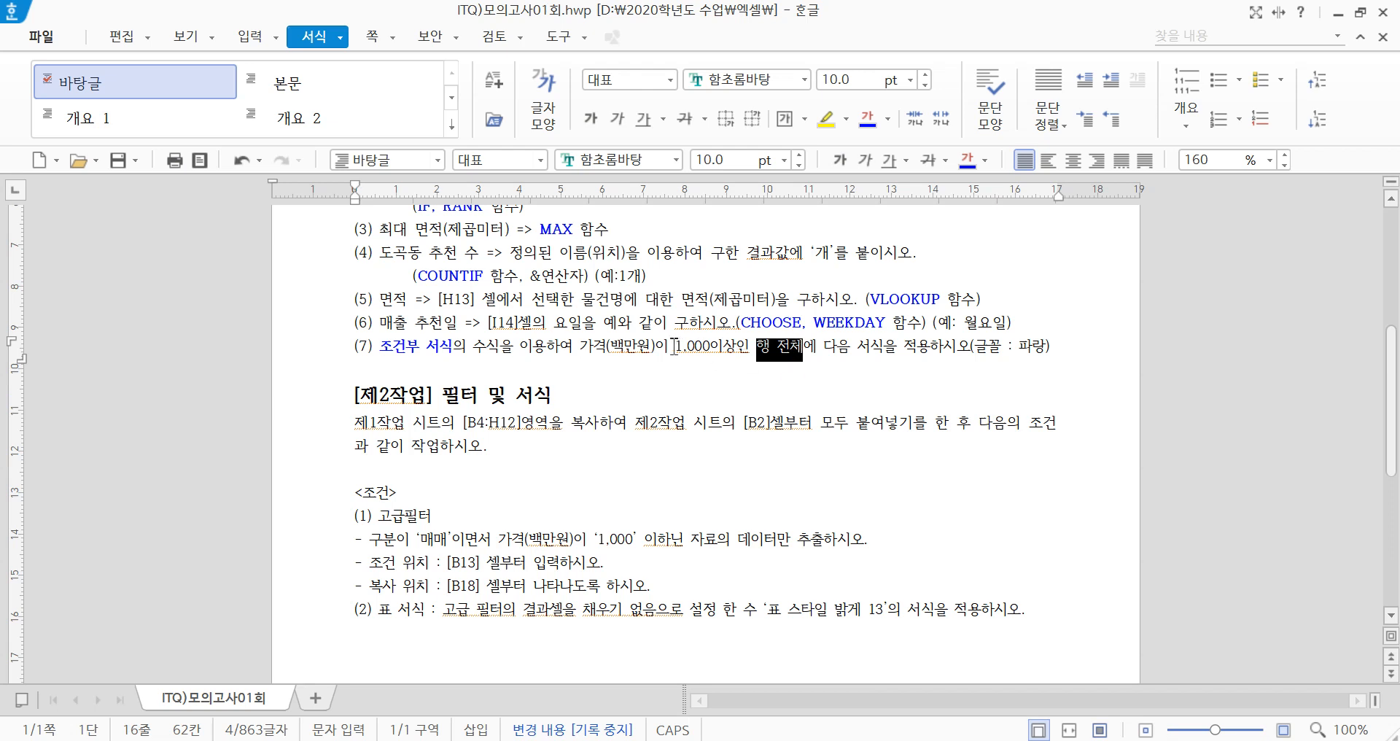
drag(675, 346, 747, 349)
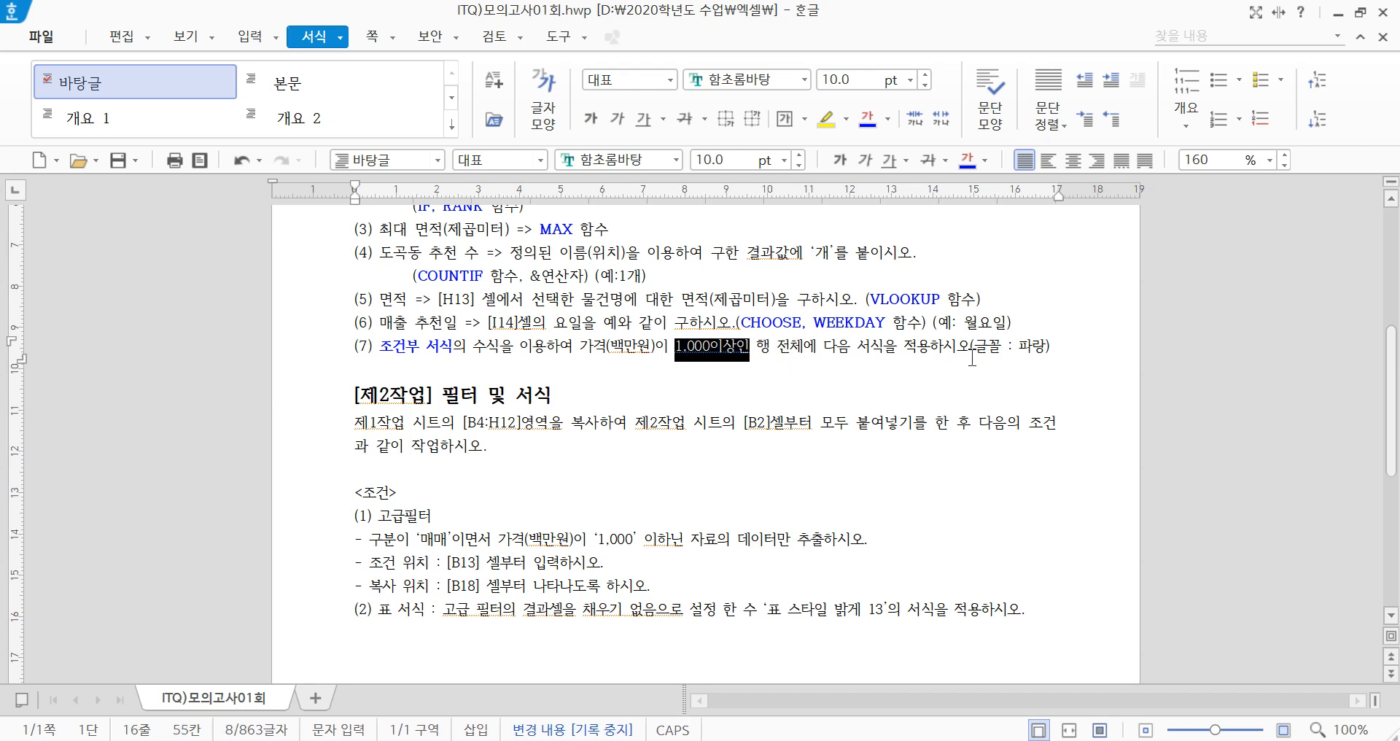
drag(986, 347, 1045, 351)
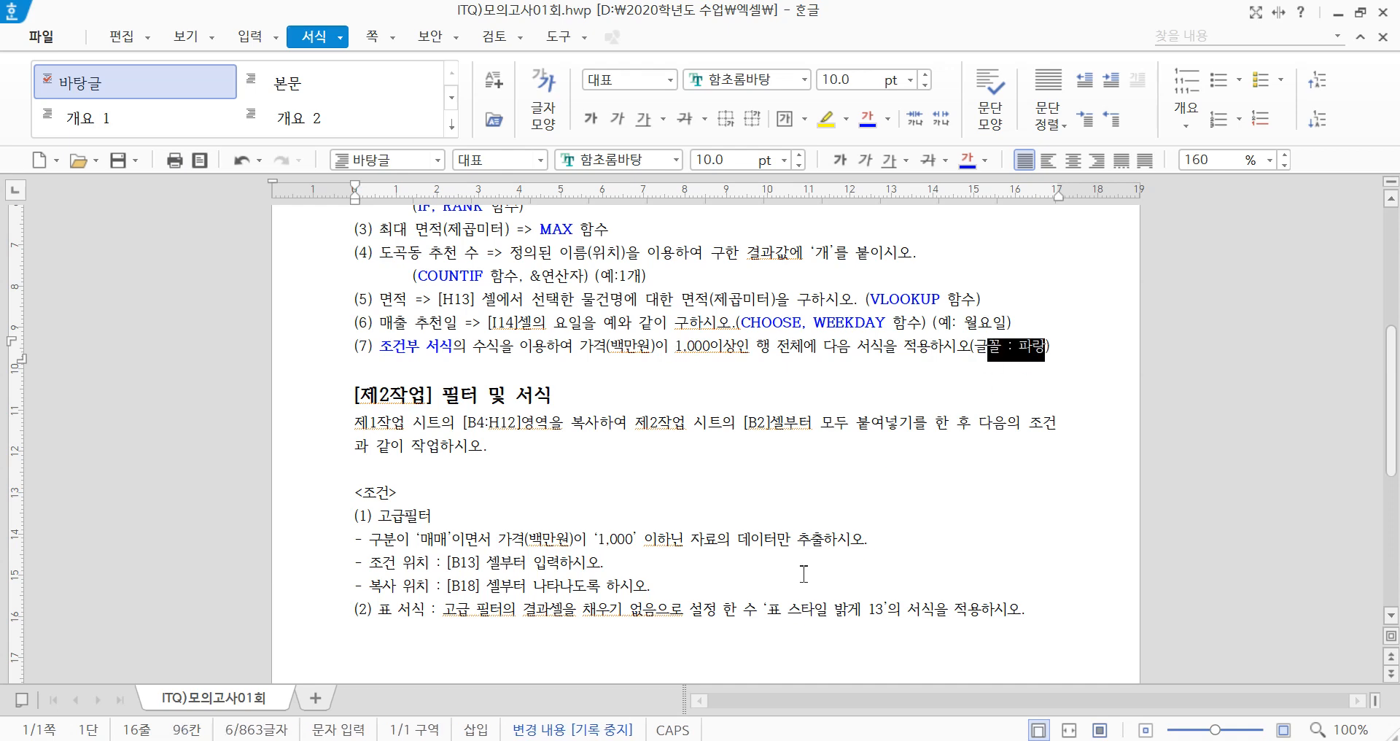
- Switch to the 모의고사 01회 workbook in Excel and create a formula-based conditional formatting rule for B5:J12 on the 제1작업 sheet
click(408, 740)
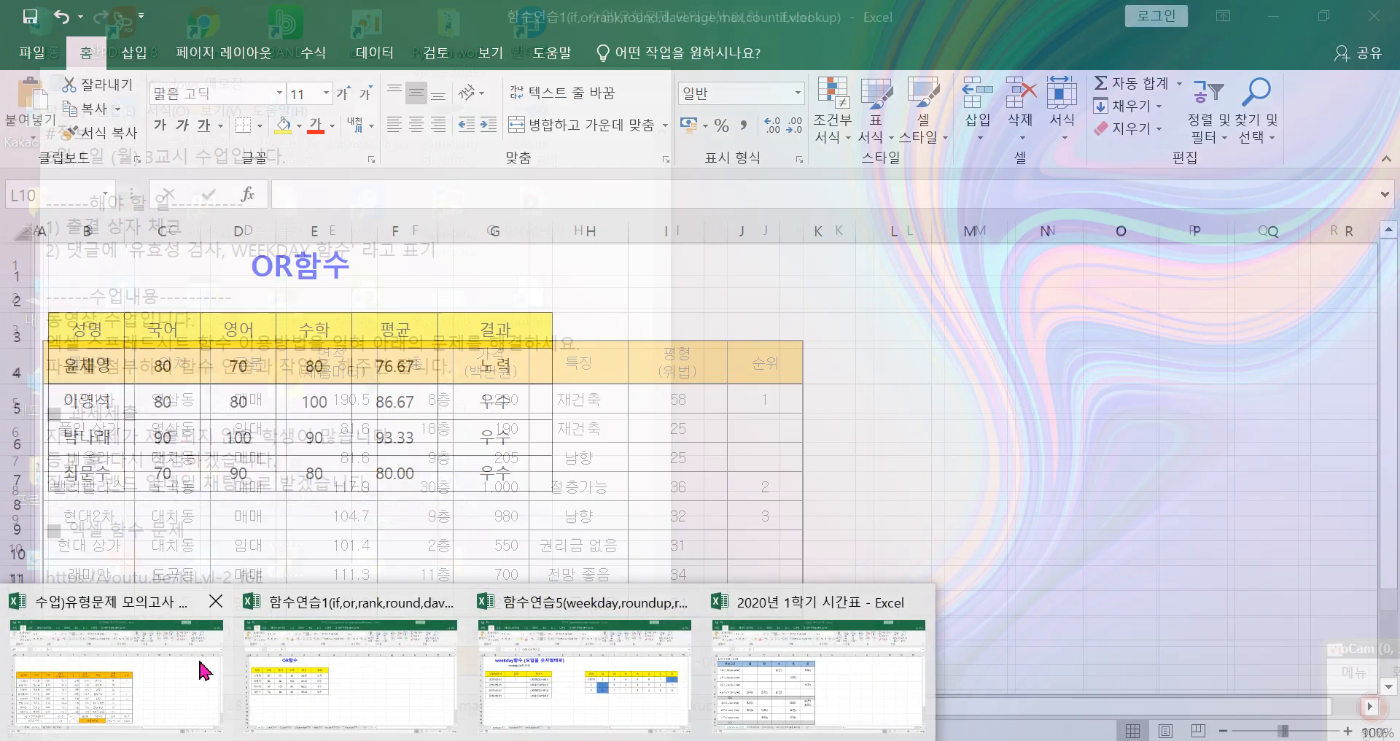
click(196, 666)
click(948, 548)
drag(99, 402, 788, 597)
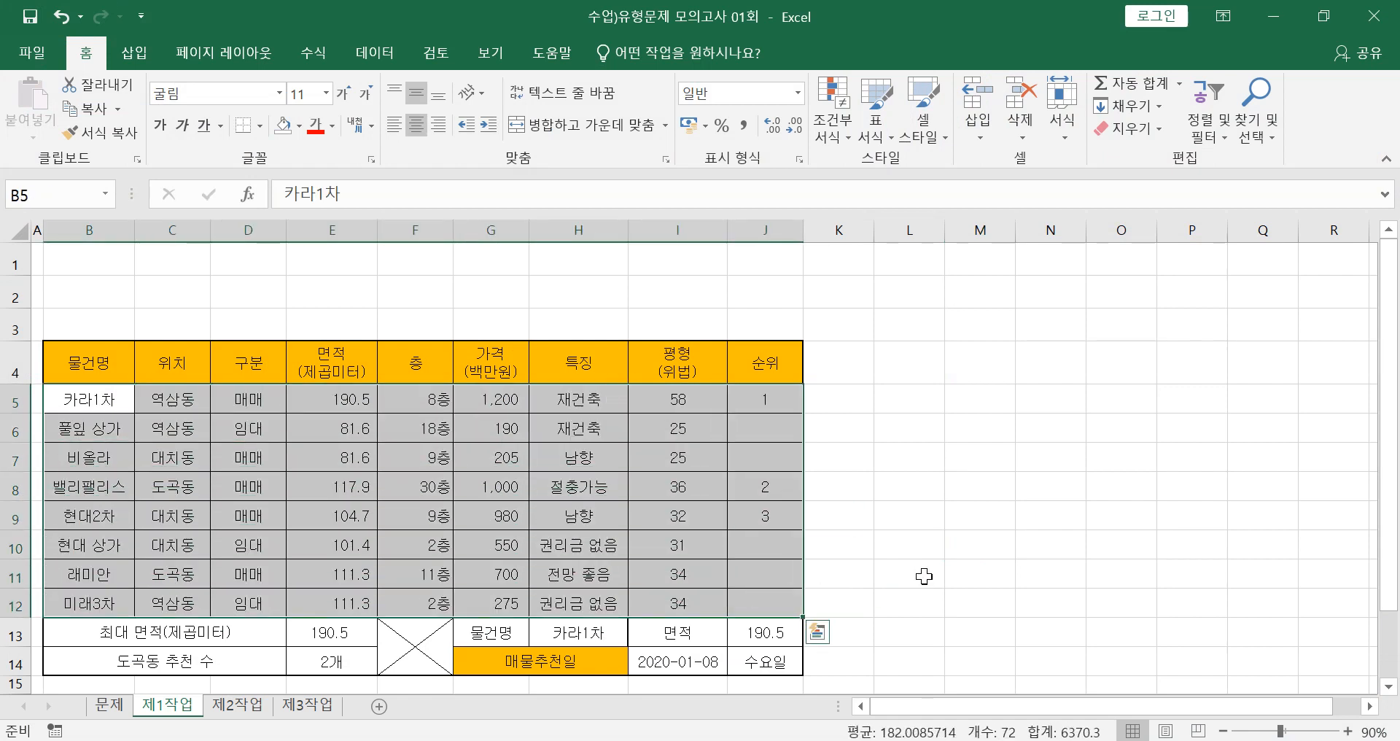
click(840, 139)
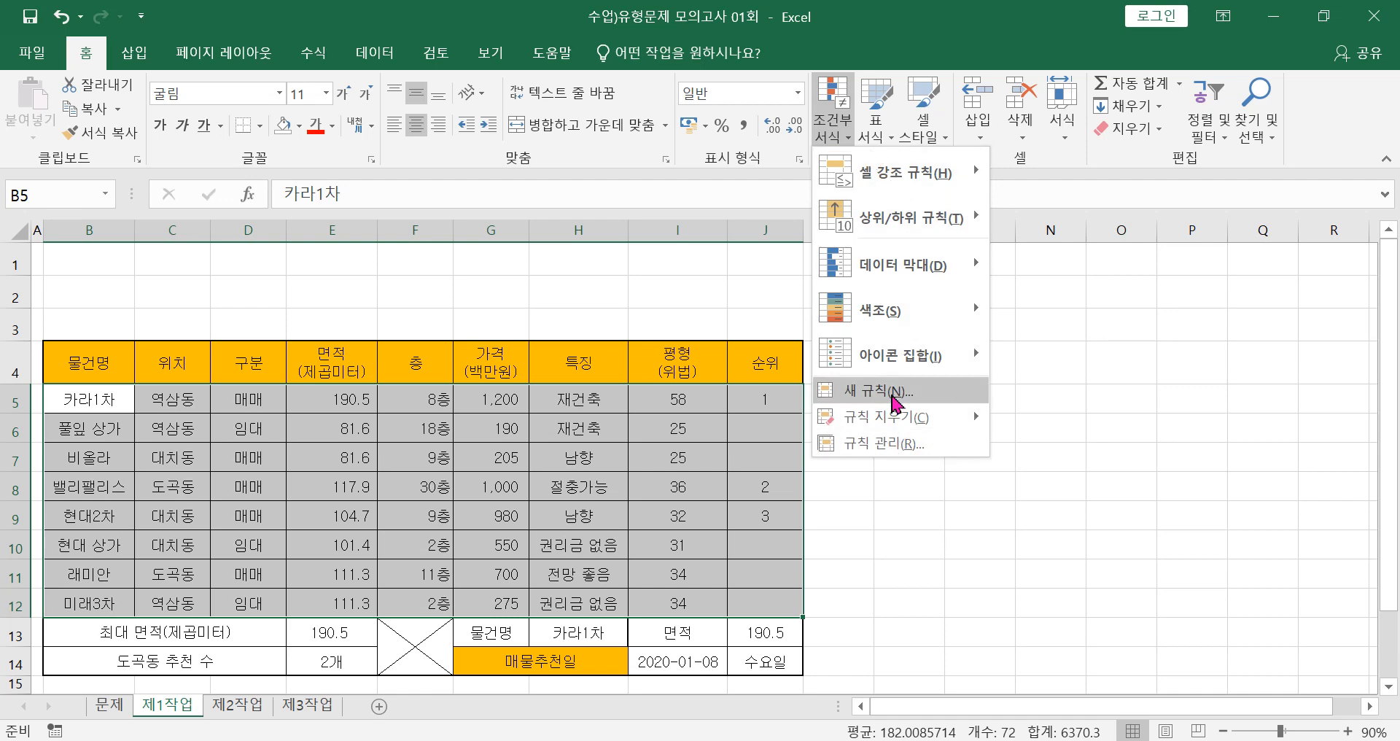
click(894, 400)
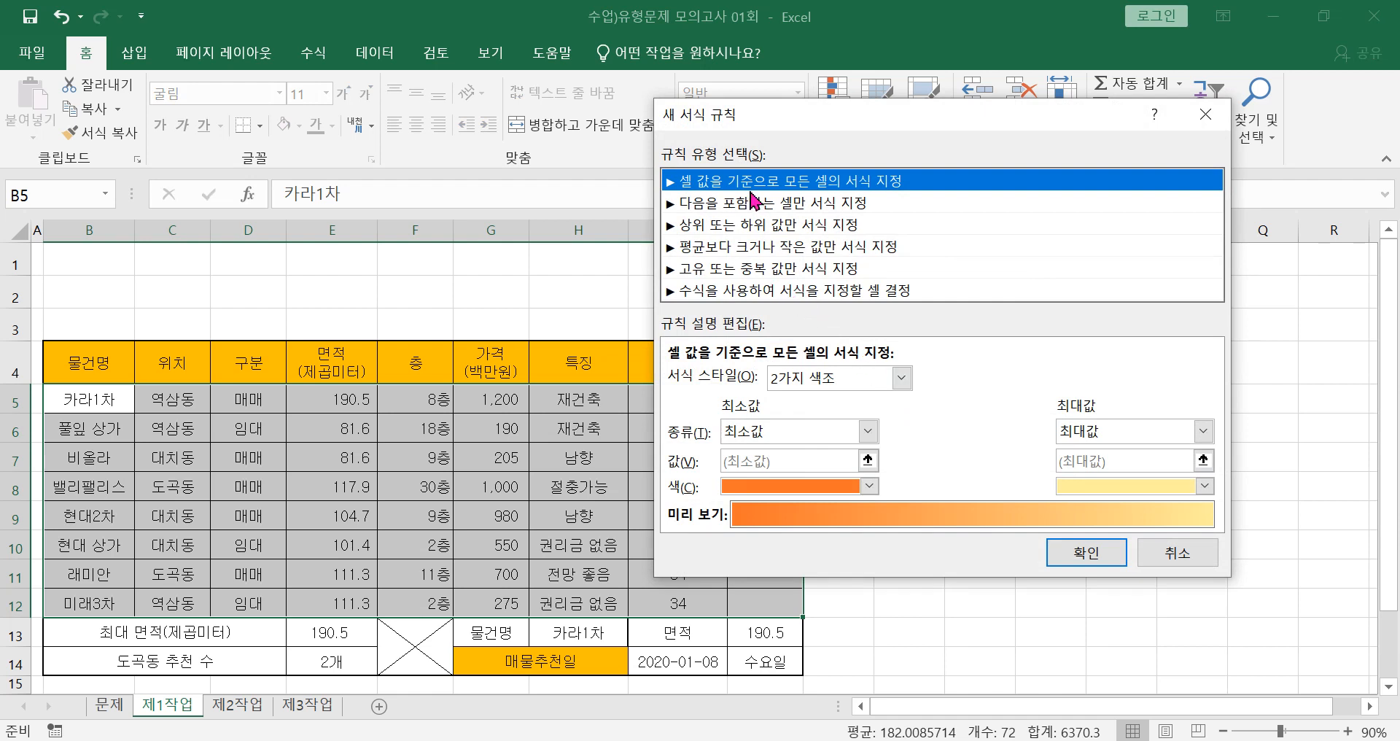
click(767, 291)
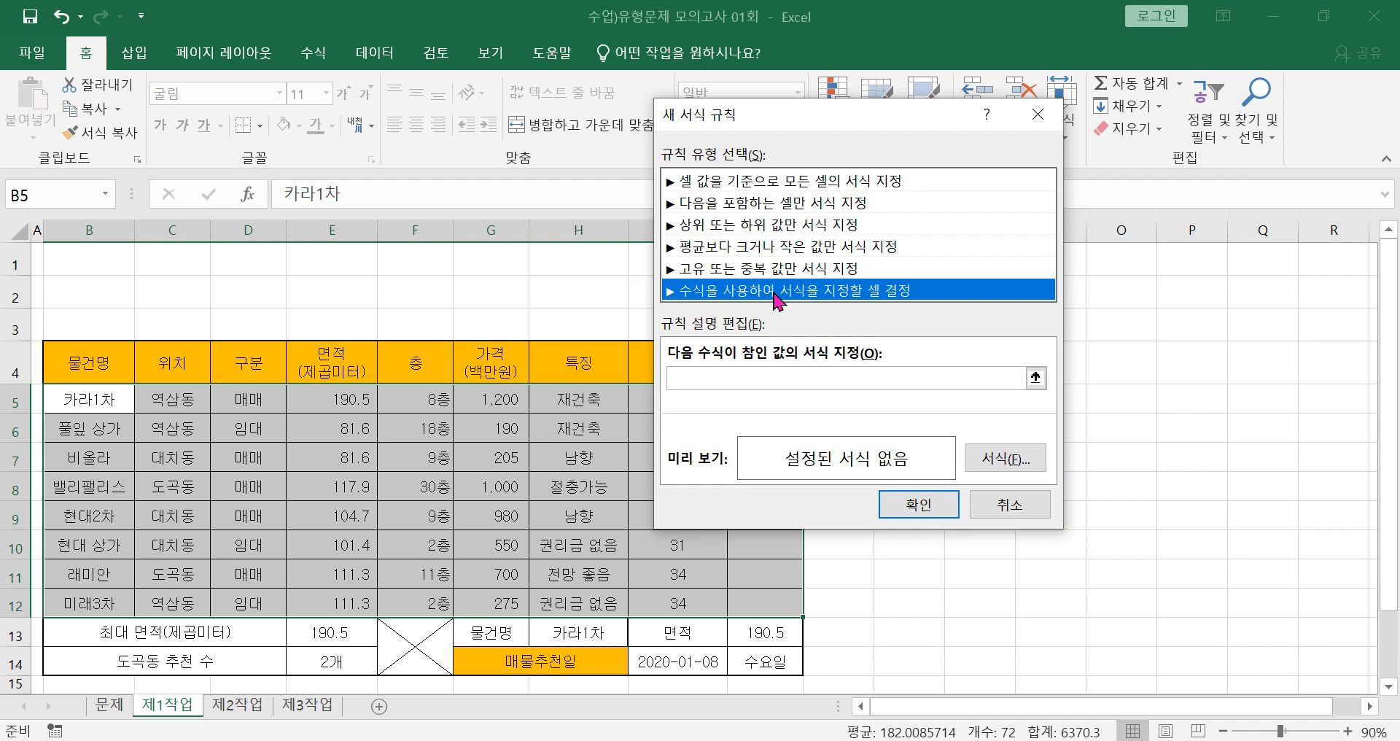
- Enter the rule formula =$G5>=1000, keeping only the column reference absolute
click(706, 379)
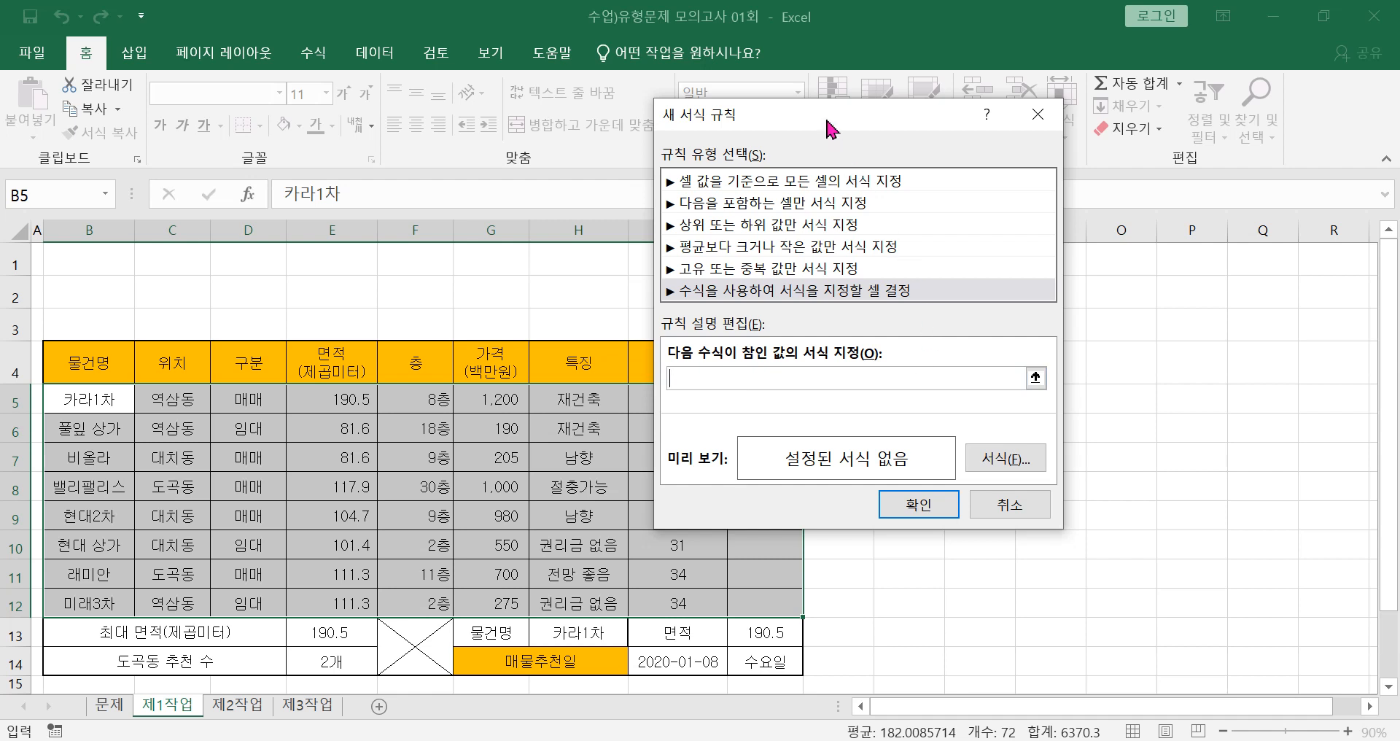
drag(829, 123, 983, 93)
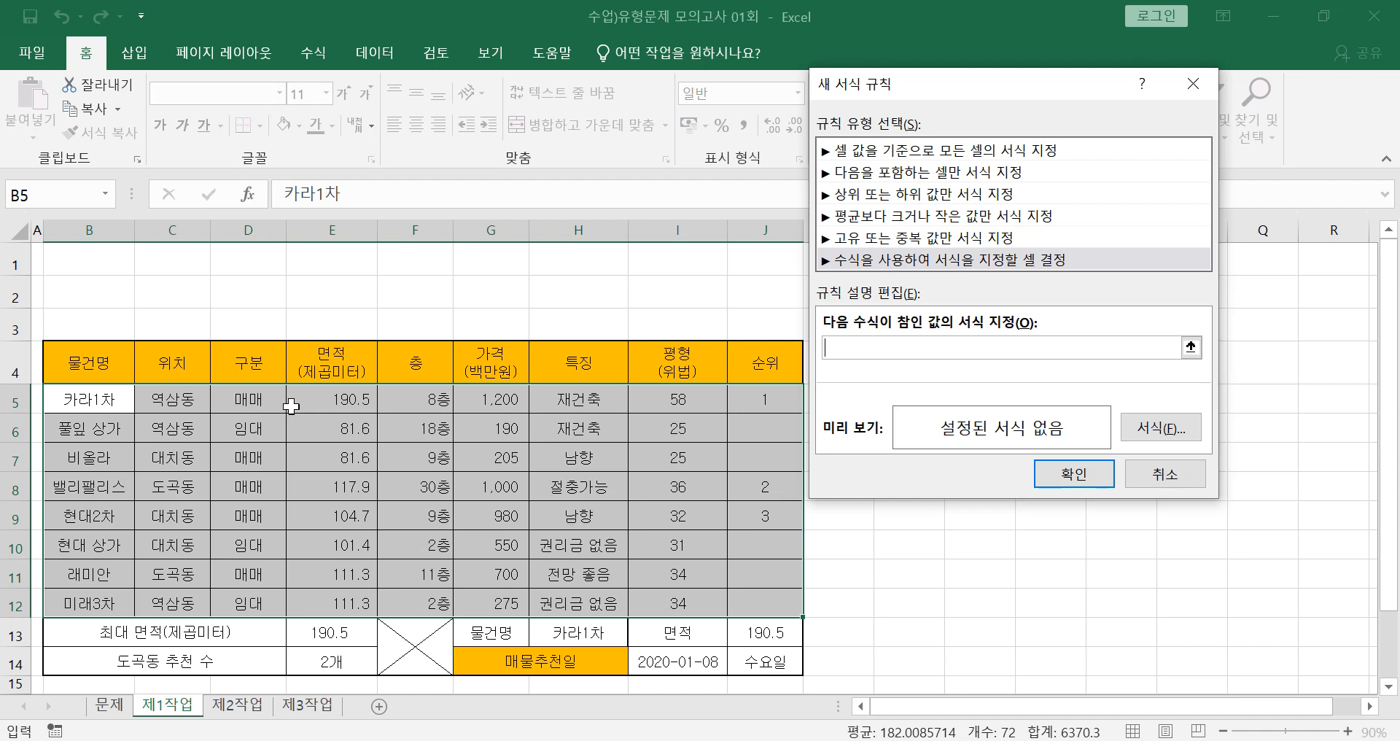
click(486, 407)
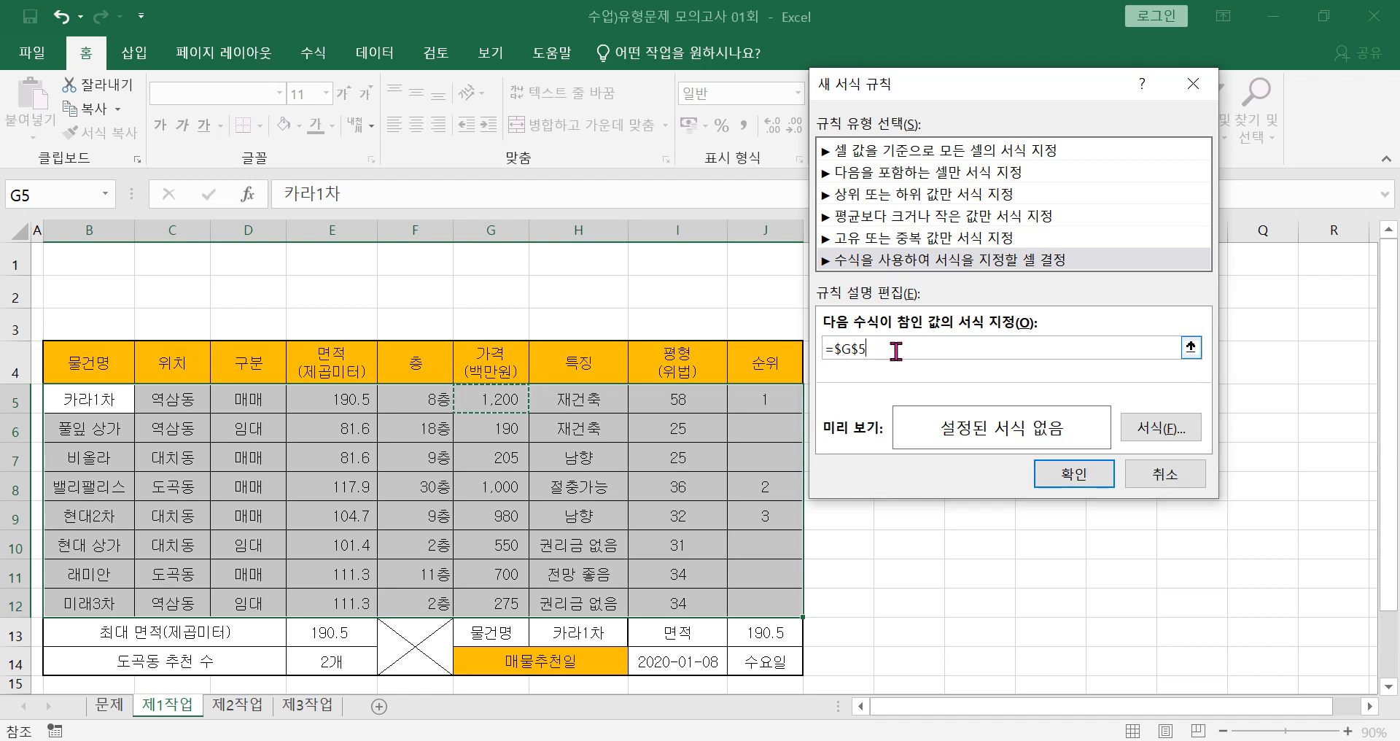
text(>=)
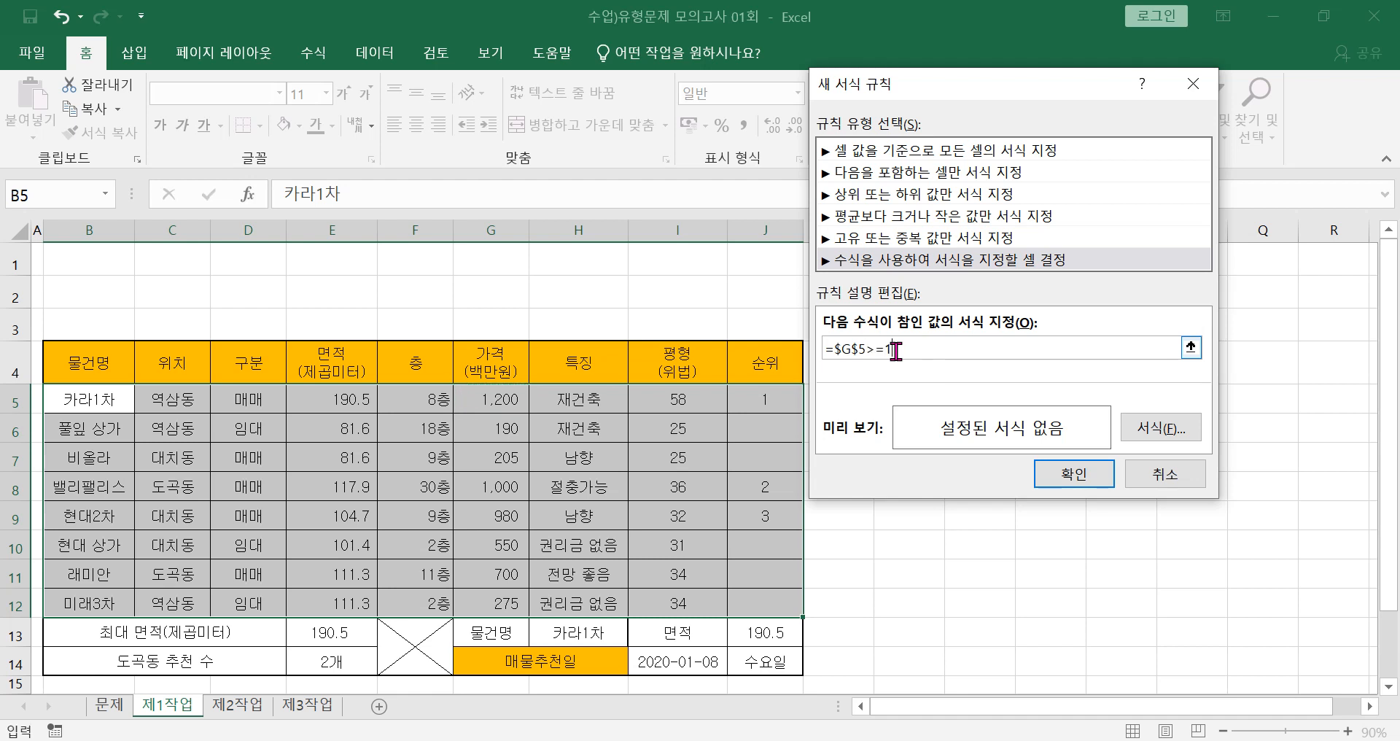
text(1000)
key(BackSpace)
drag(844, 349, 838, 350)
click(860, 349)
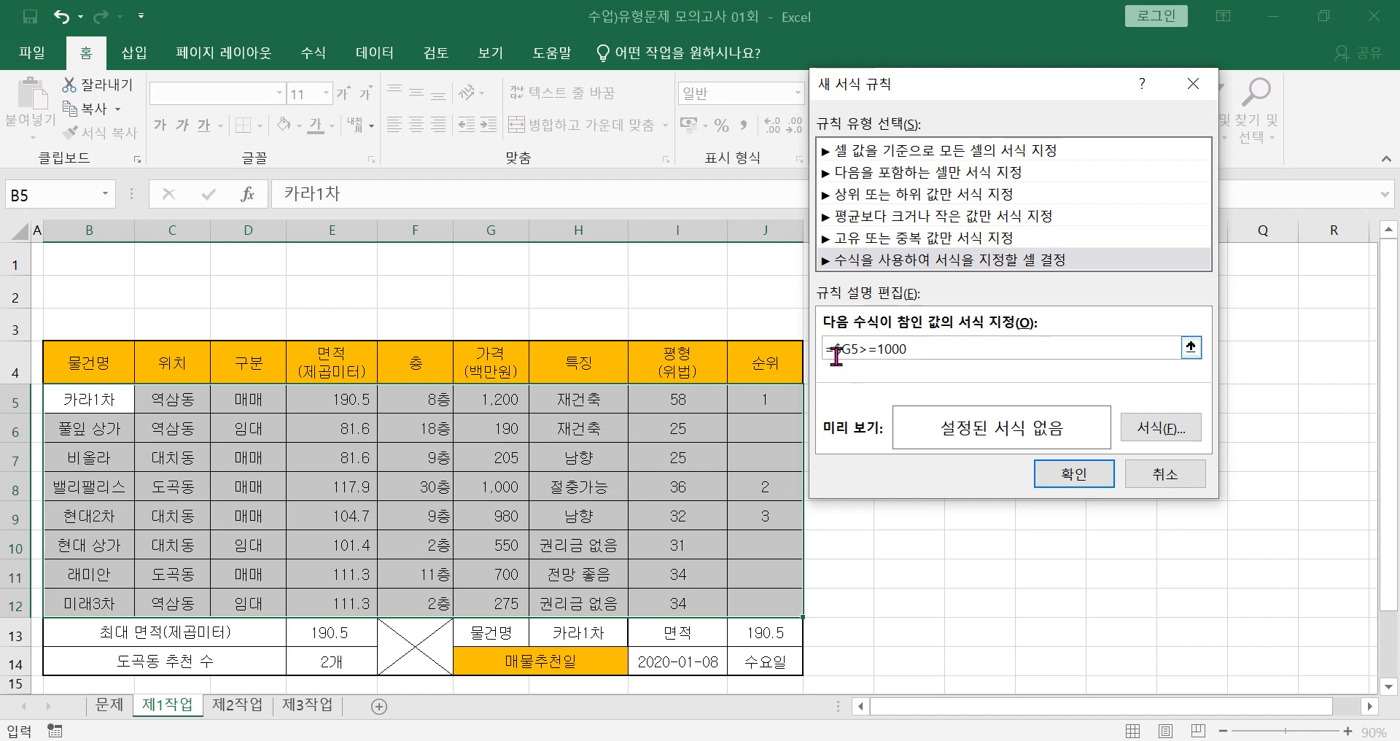
- Set the rule's font colour to standard blue and apply the rule to the table
click(1161, 428)
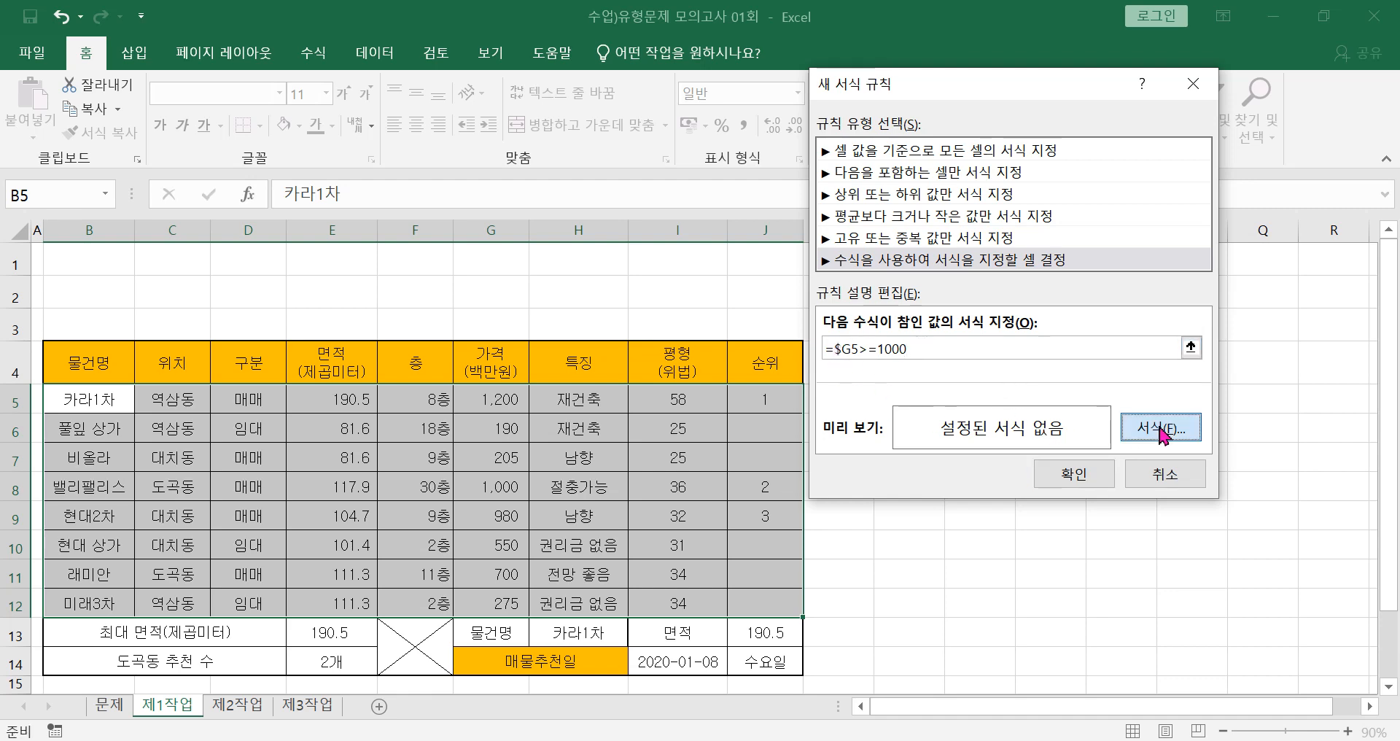
click(1084, 287)
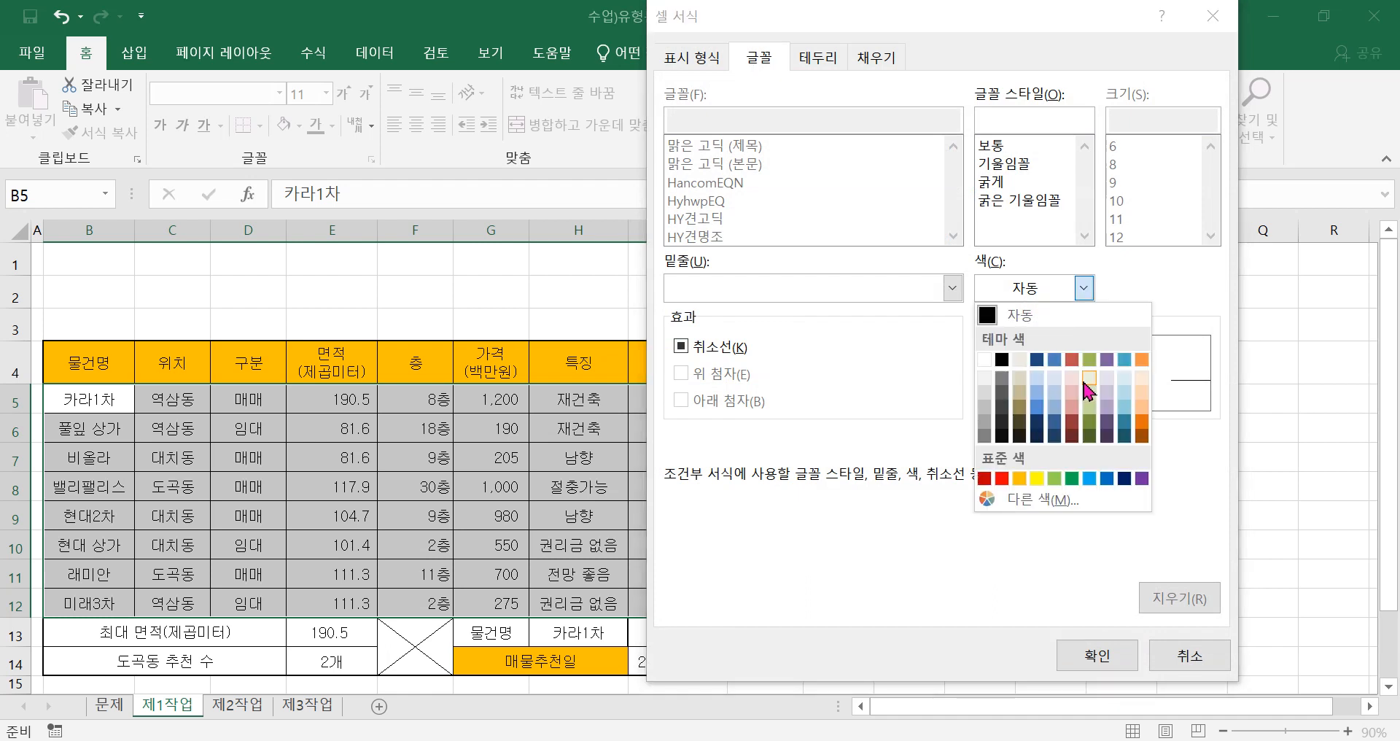
click(1108, 480)
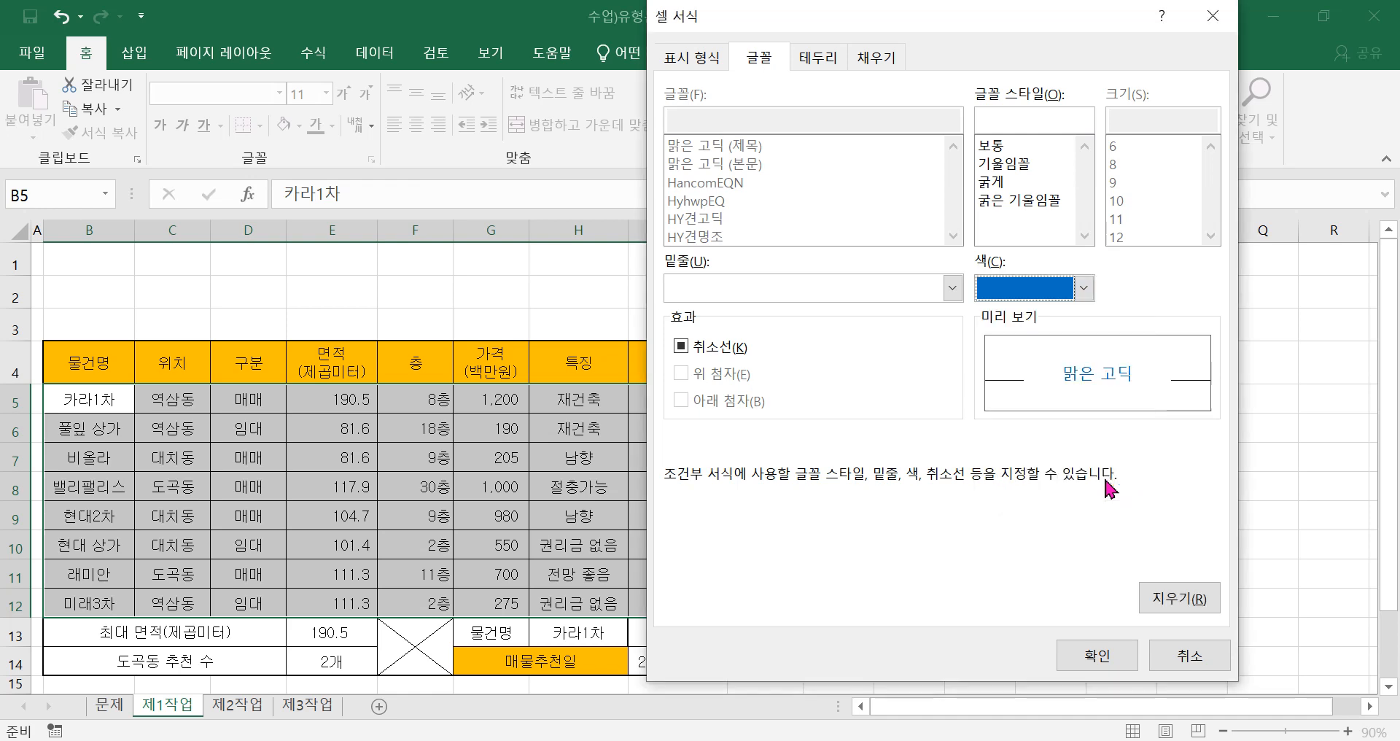
click(1098, 656)
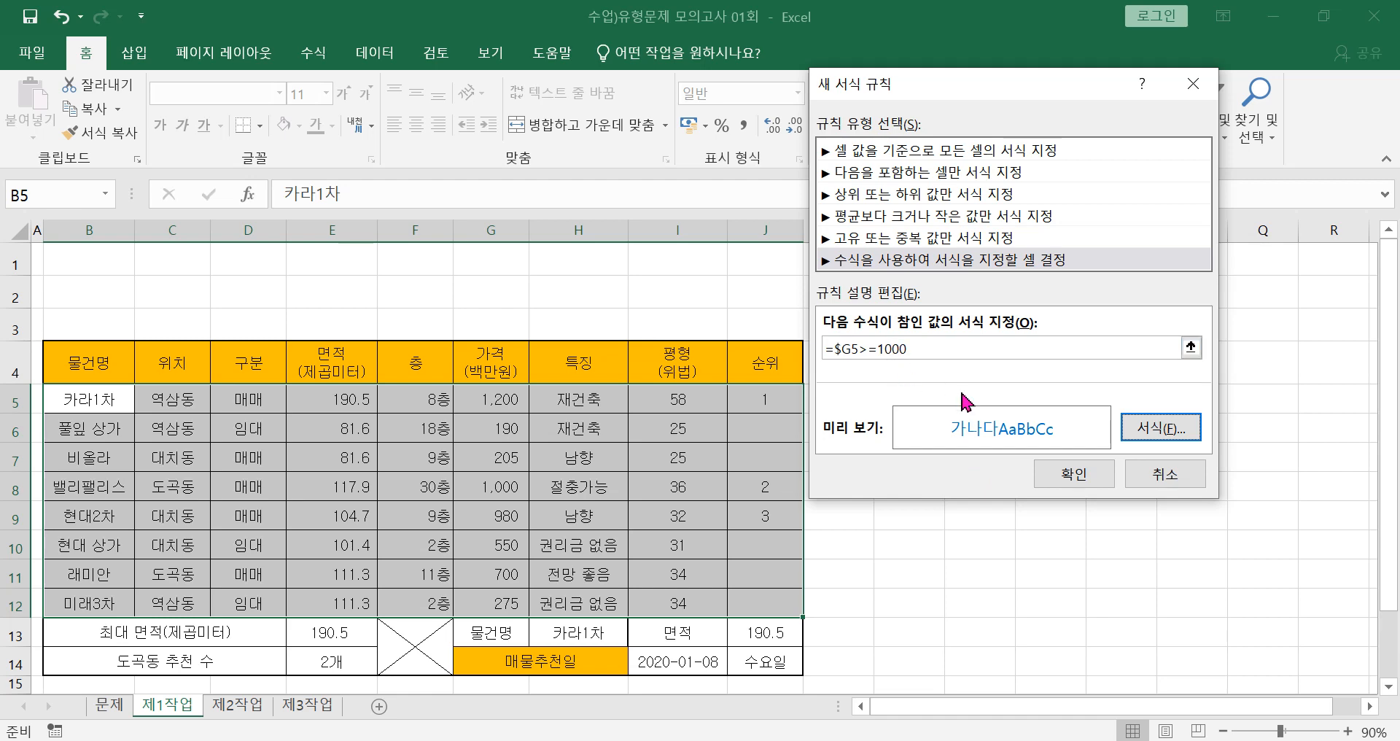
click(1083, 478)
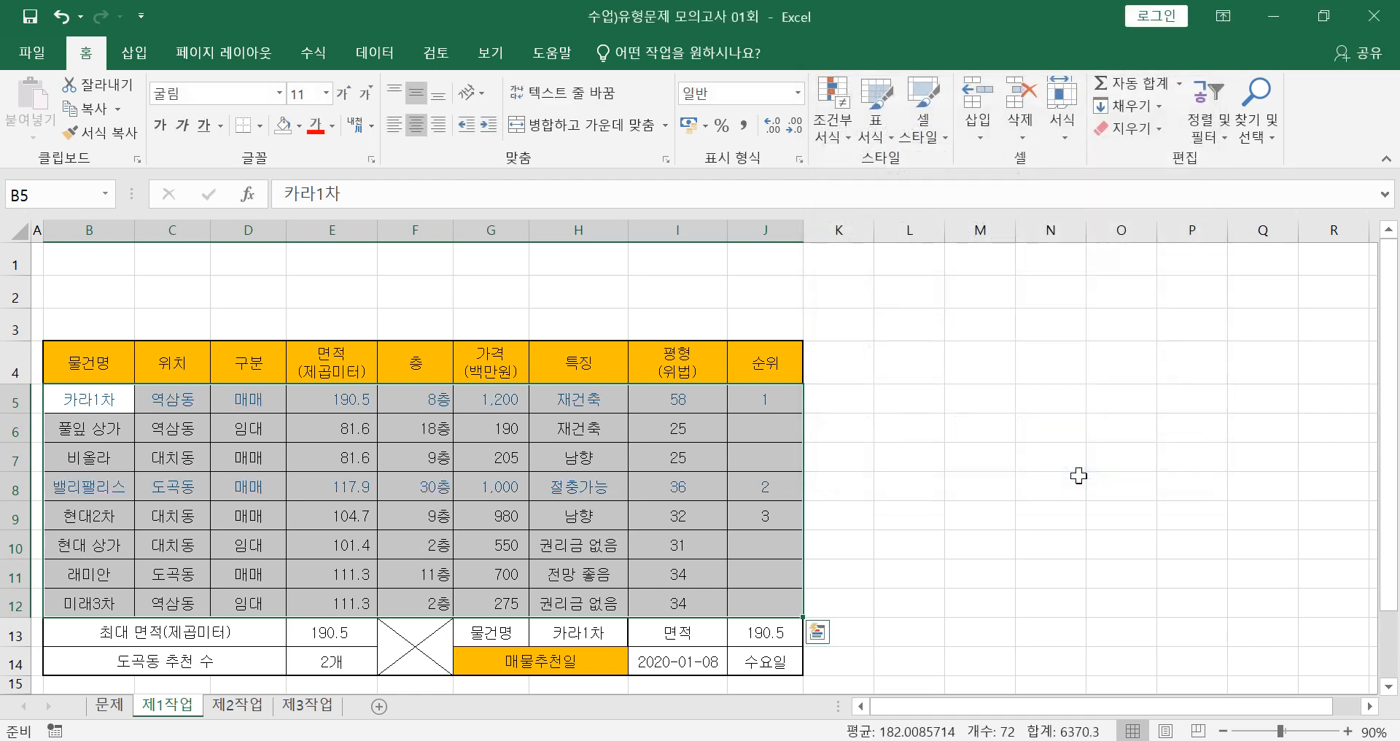
- Inspect the formatting of the 카라1차 and 밸리팰리스 rows, then review the data range B5:J12 and the header row B4:J4
click(1094, 524)
click(90, 405)
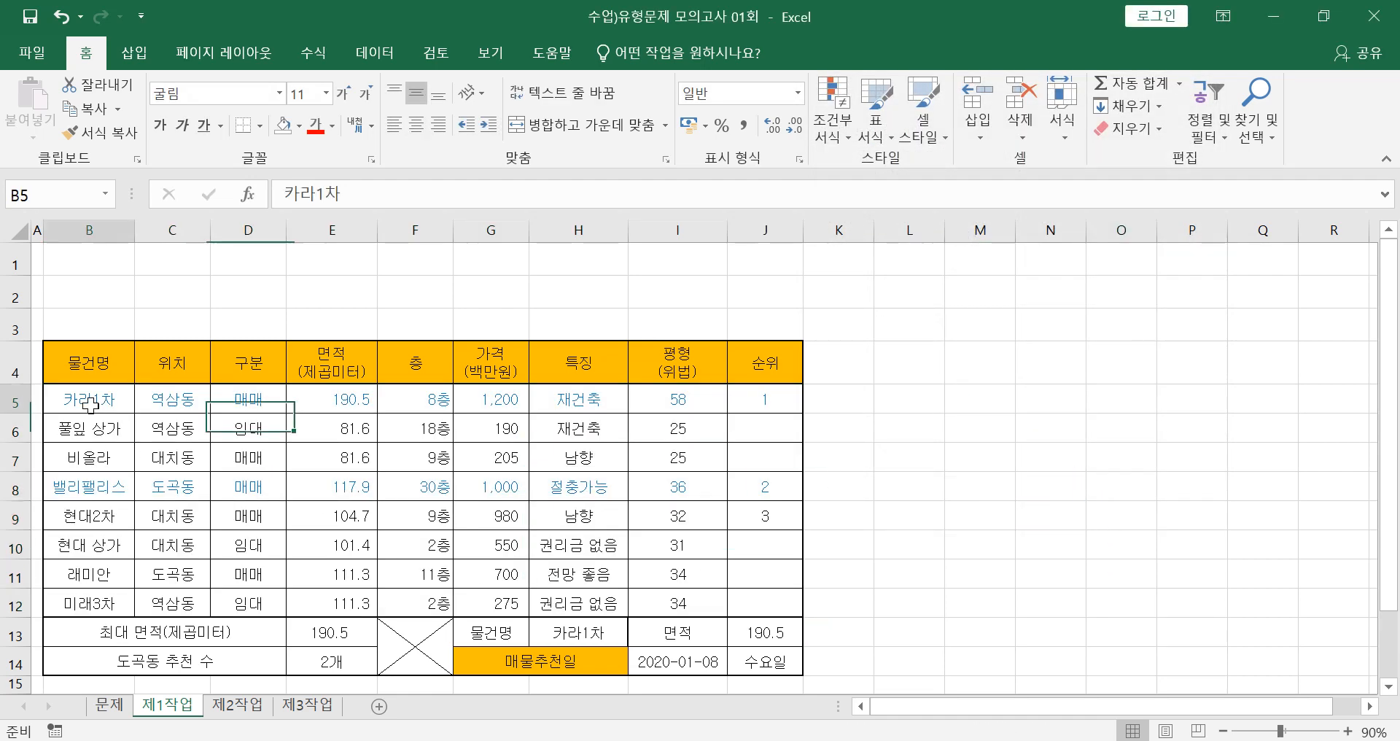
drag(91, 405, 772, 400)
click(904, 403)
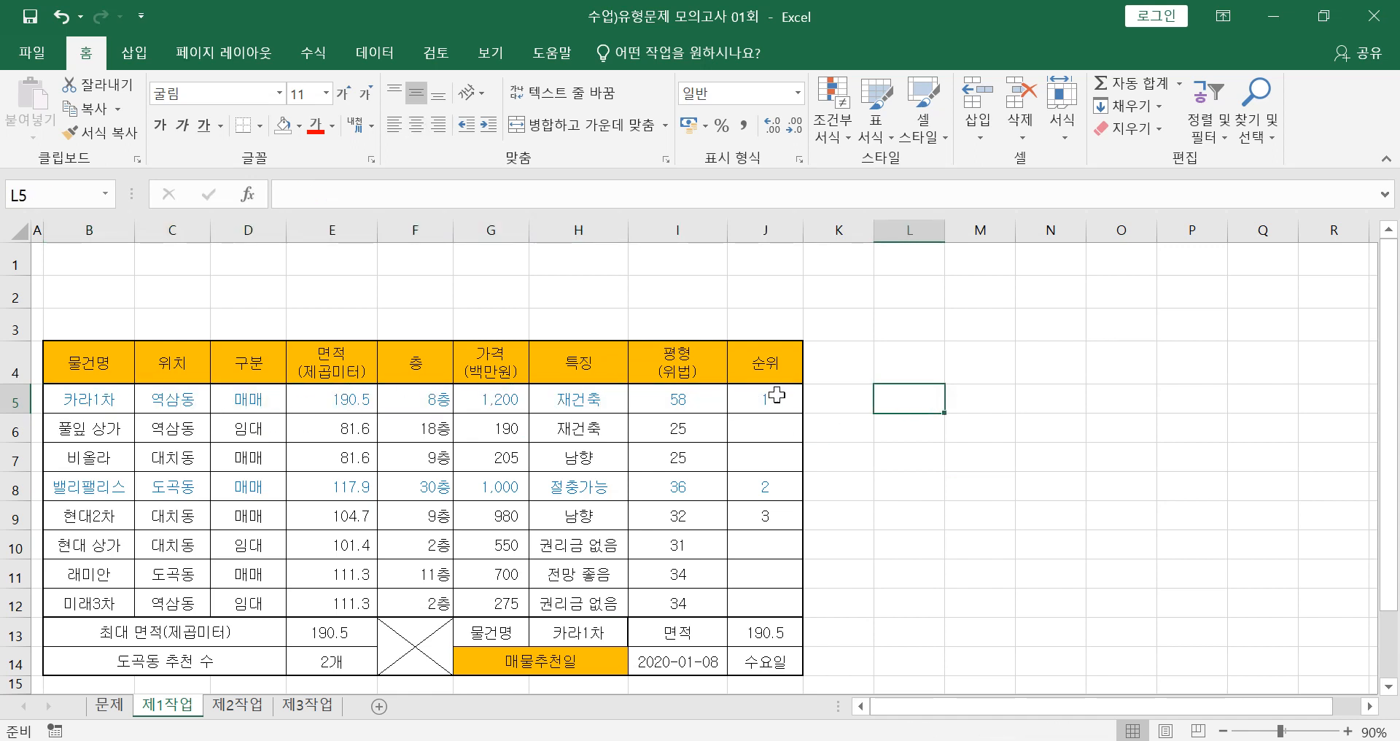
click(87, 492)
click(881, 521)
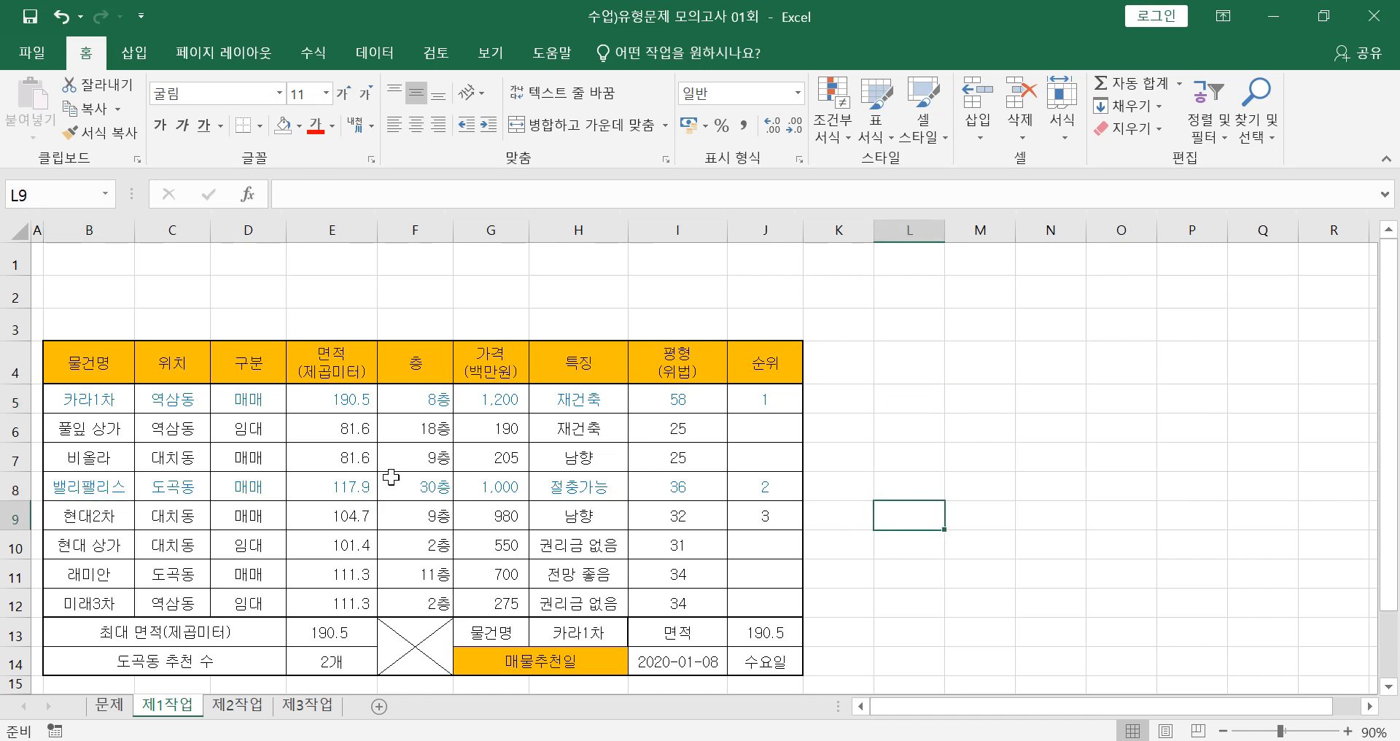
drag(94, 399, 784, 600)
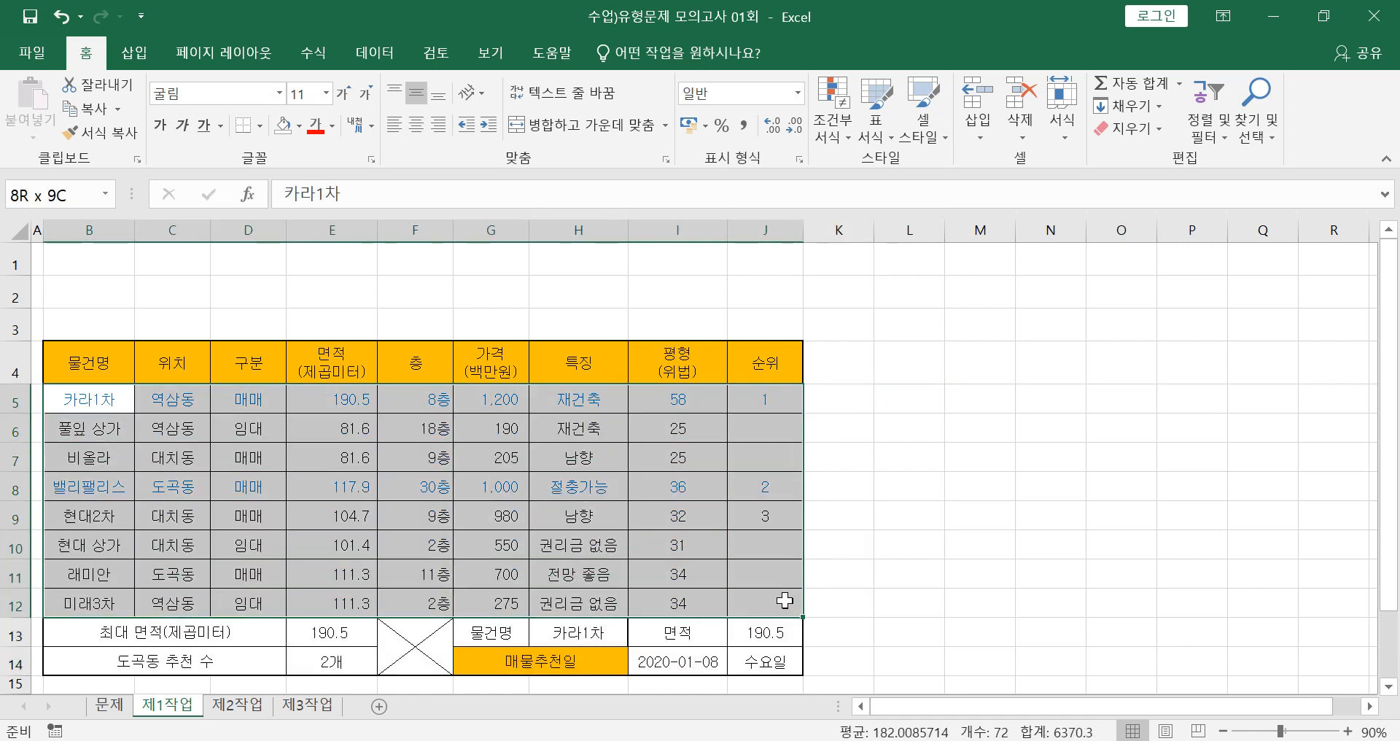
click(990, 423)
drag(95, 358, 759, 361)
click(978, 394)
drag(77, 405, 755, 602)
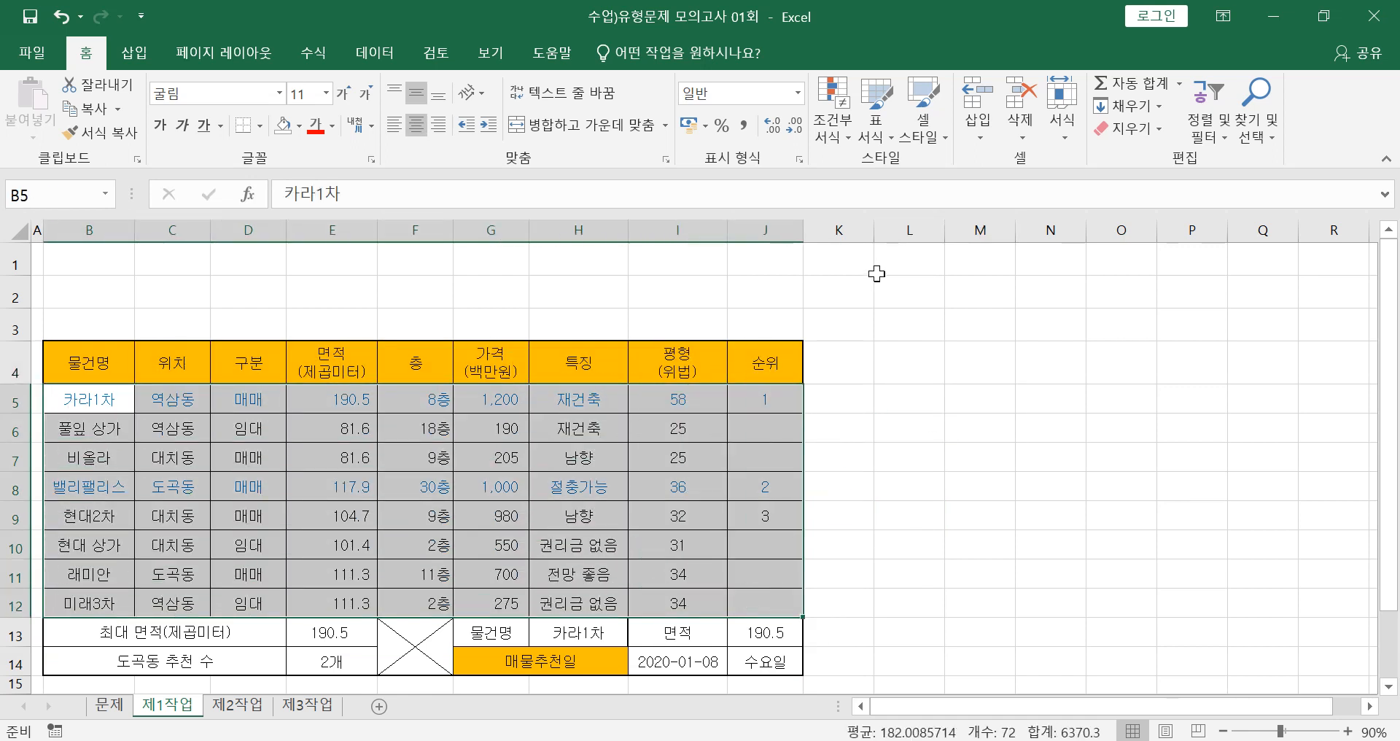
click(839, 135)
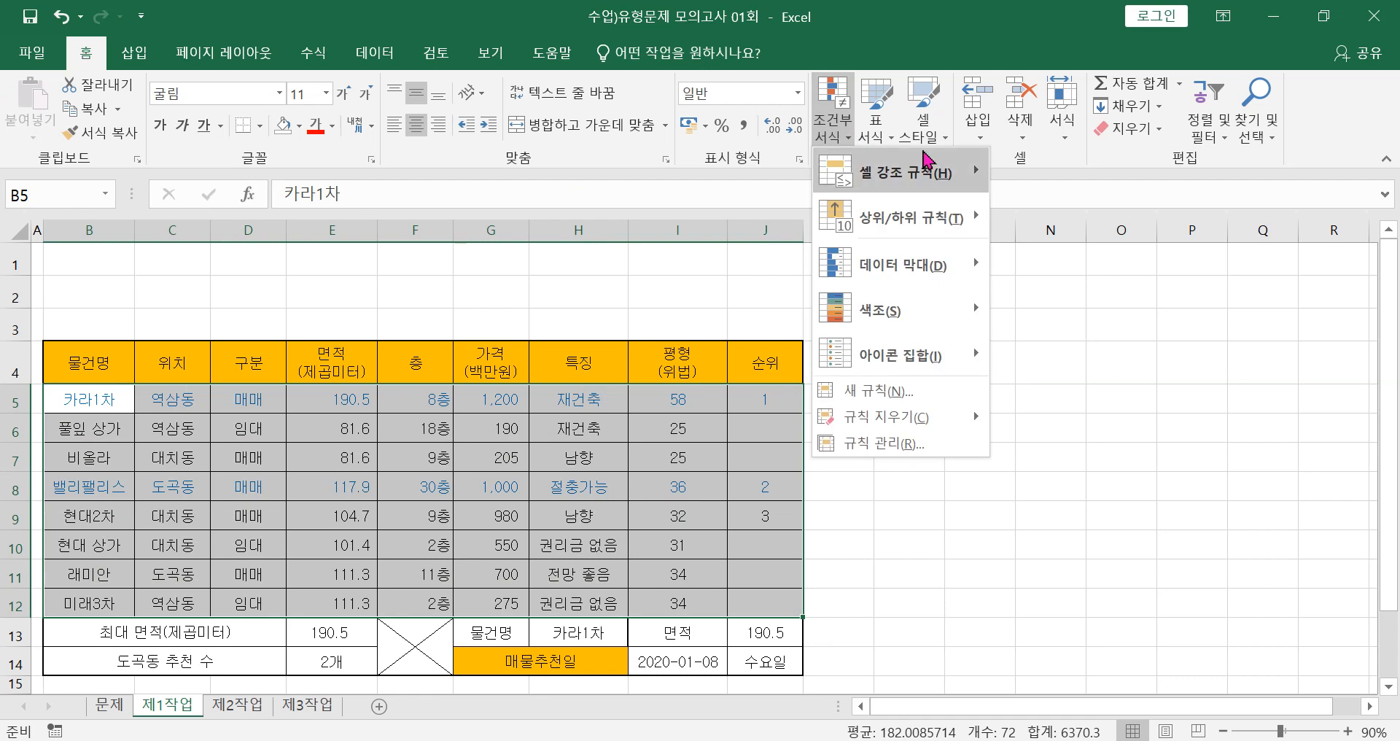
click(946, 394)
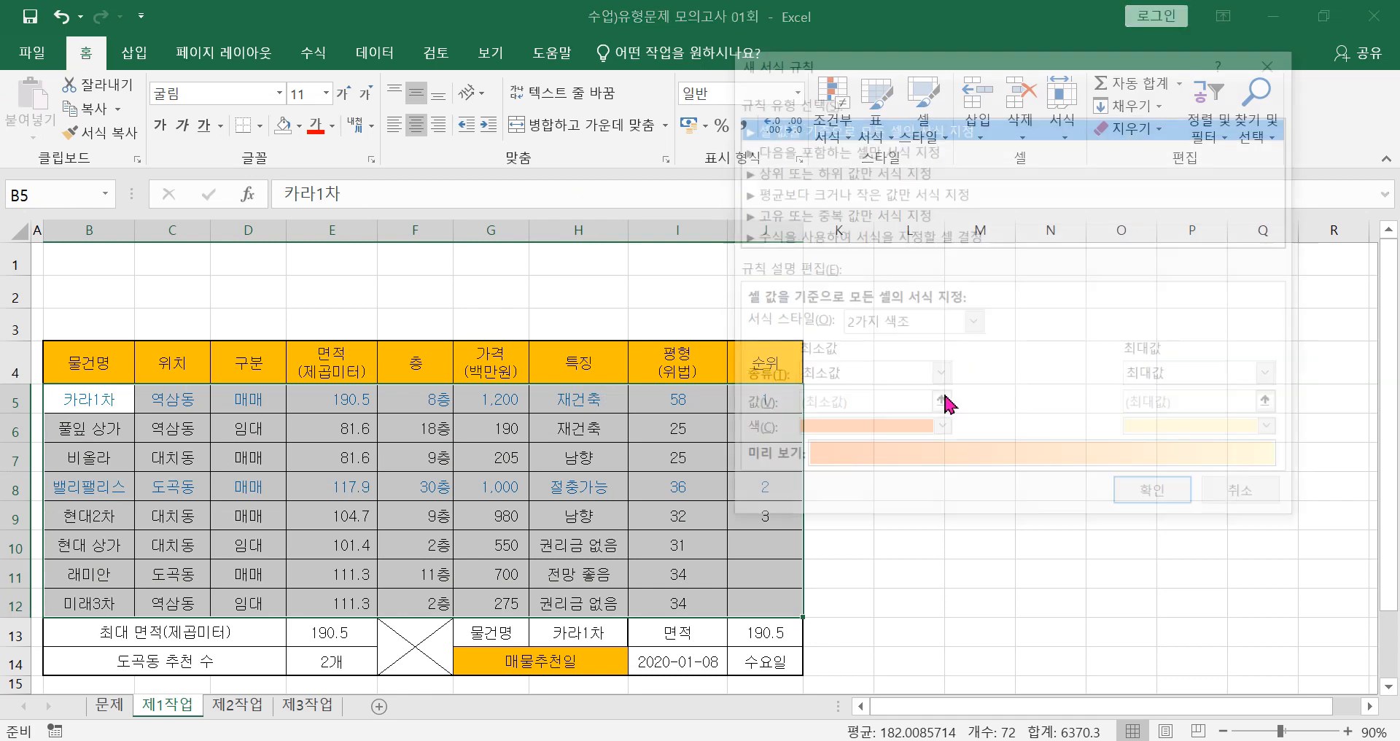
click(840, 238)
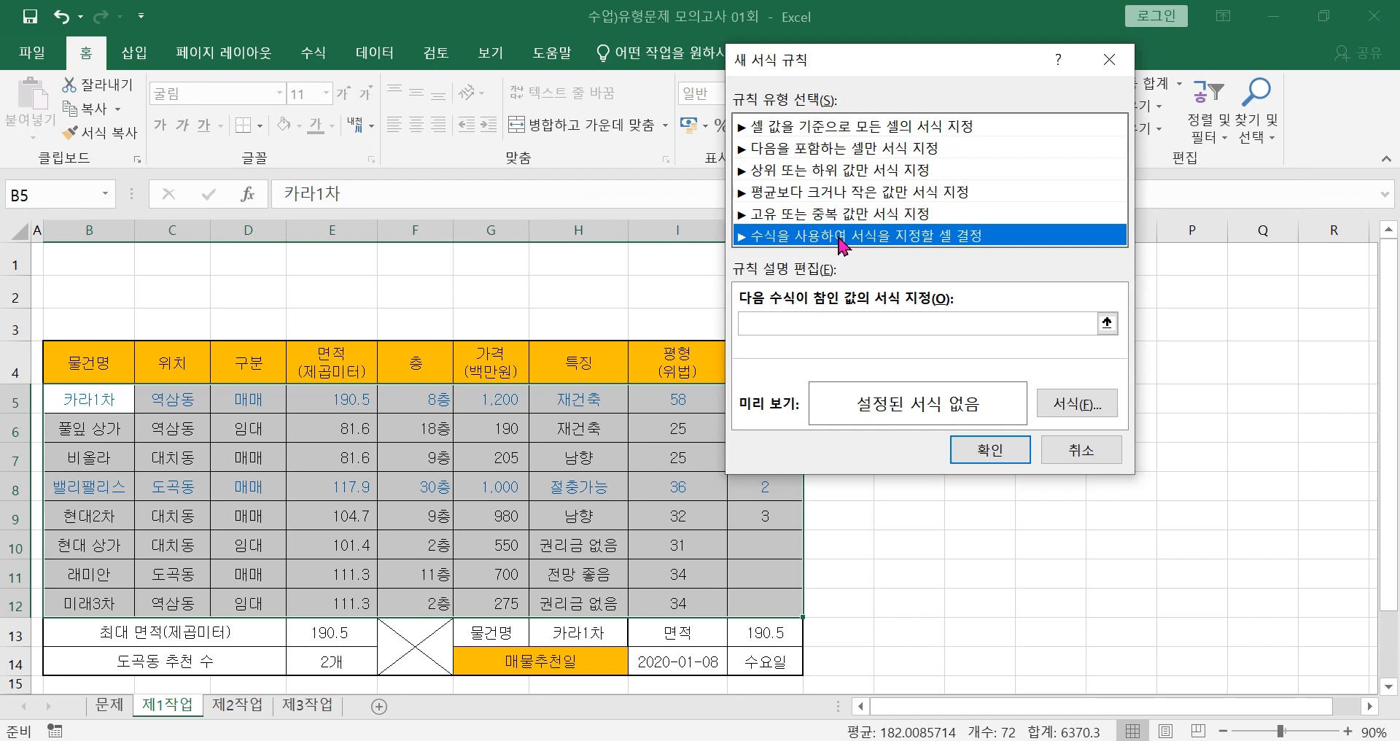
click(1072, 449)
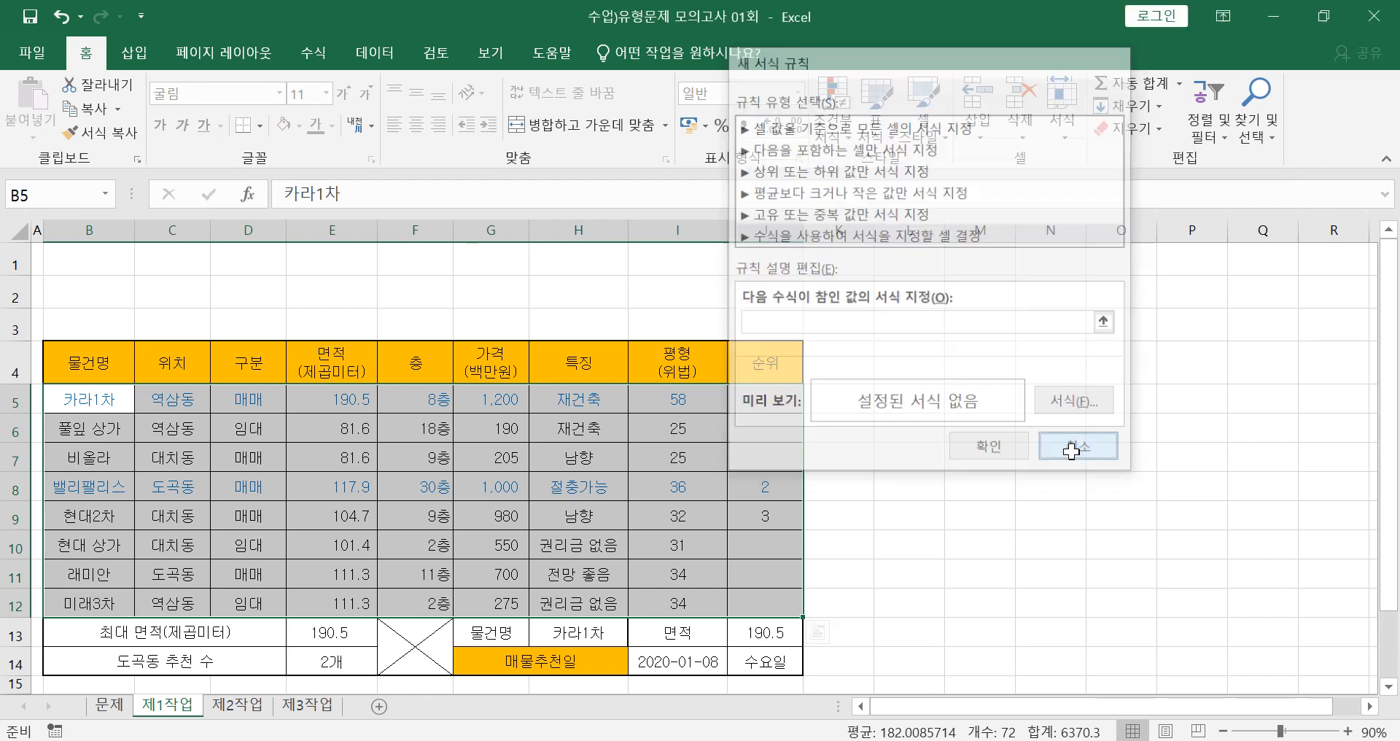
- Open the table's conditional formatting rule for editing through the rules manager and review its formula
click(835, 121)
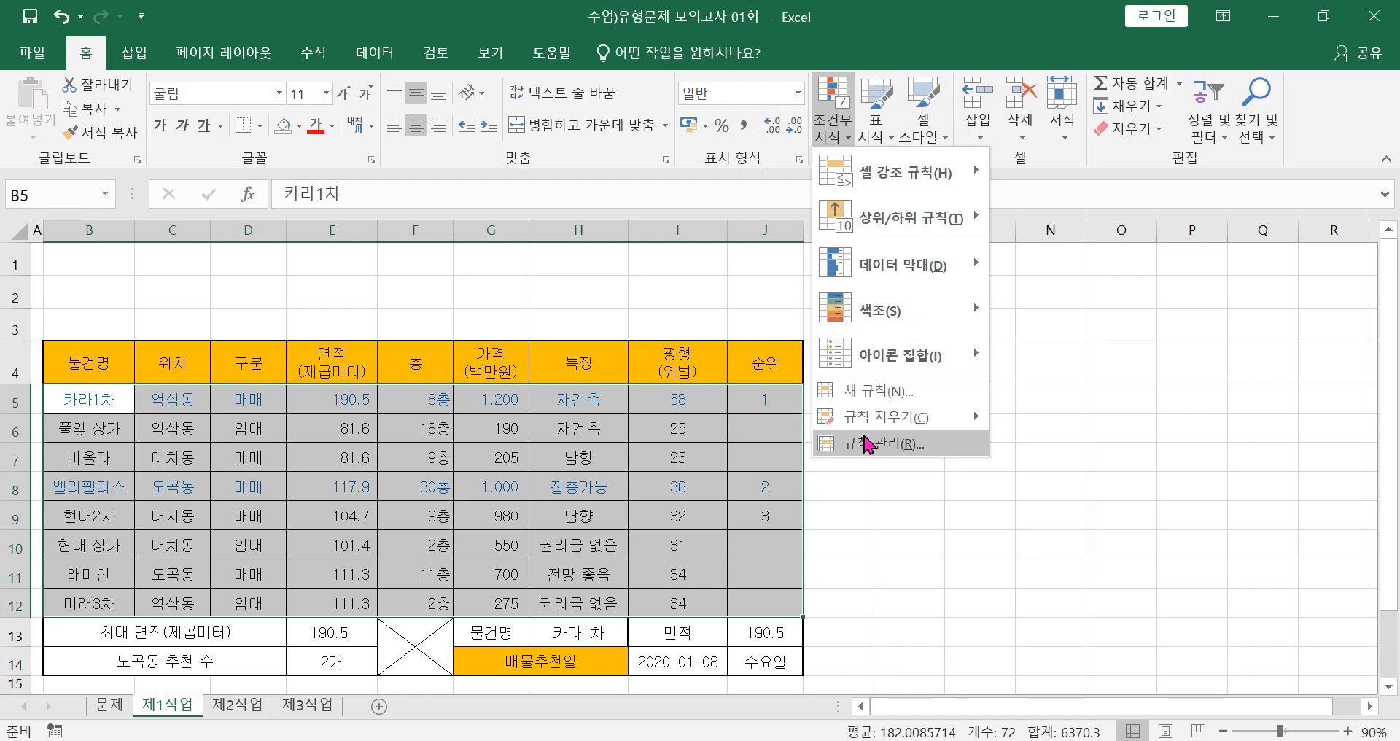
click(869, 444)
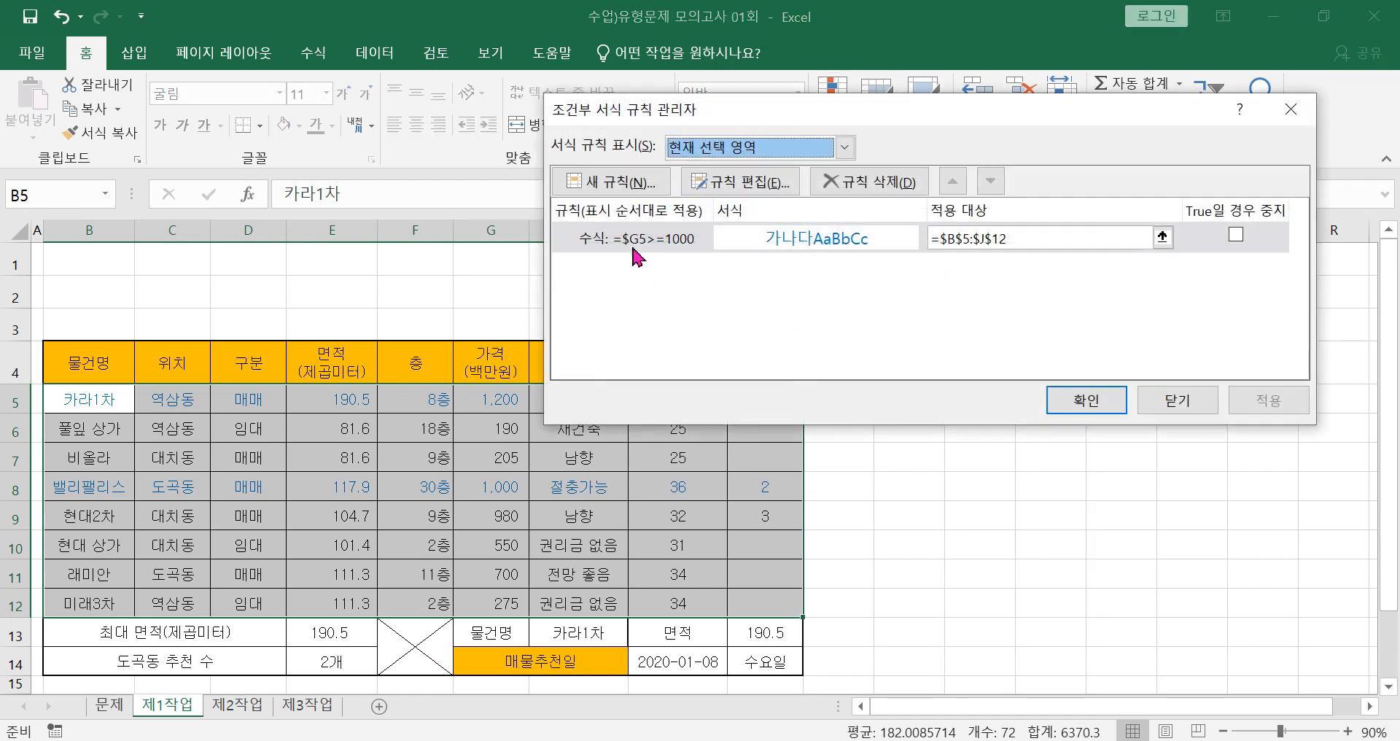
double_click(682, 240)
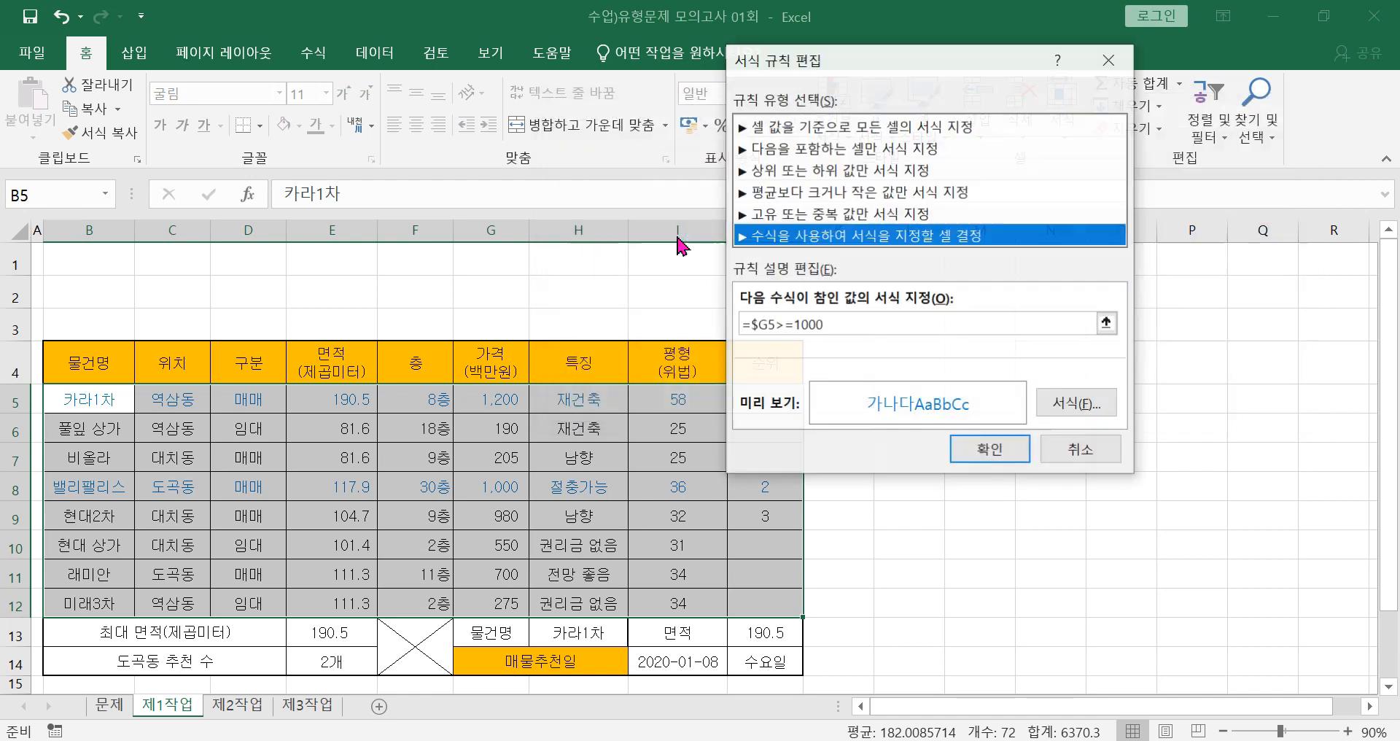
click(763, 326)
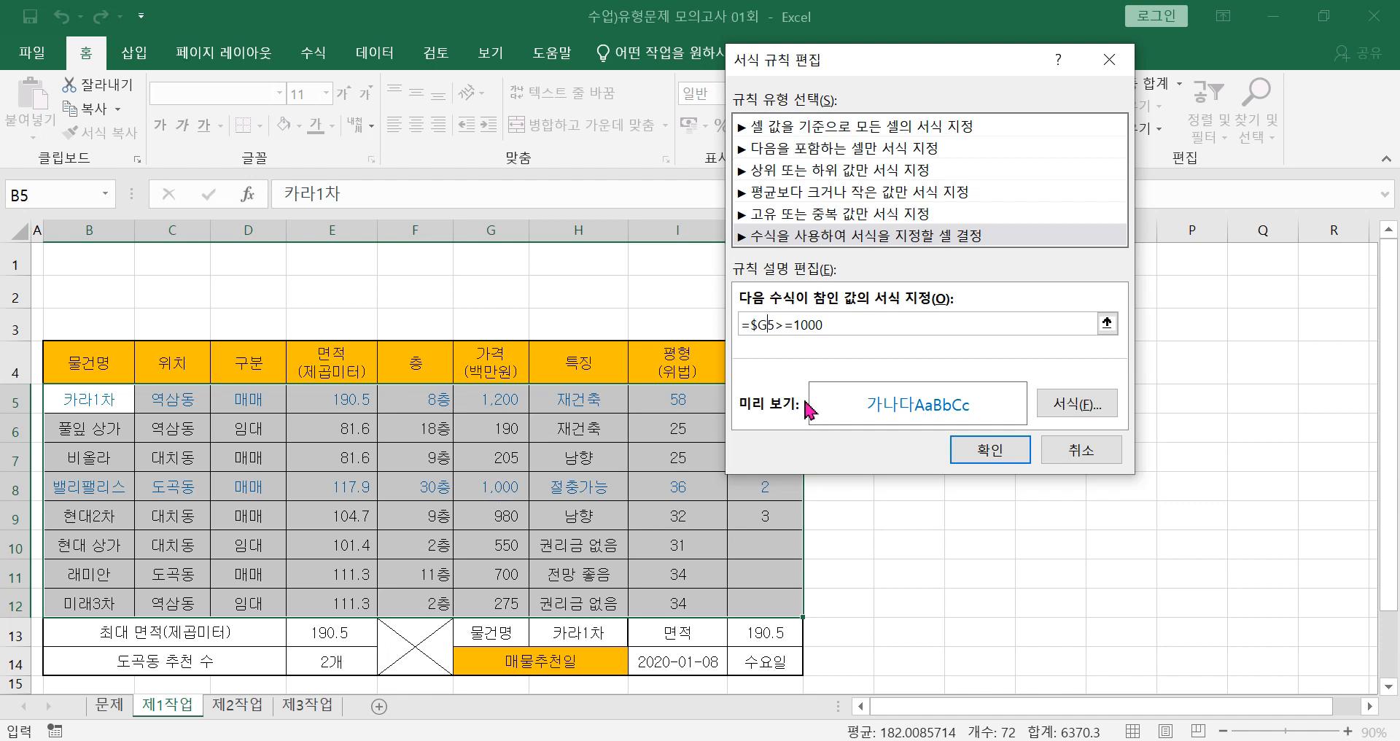
drag(775, 324, 793, 324)
- Review the rule's font colour setting and leave the rule dialogs without making changes
click(1078, 402)
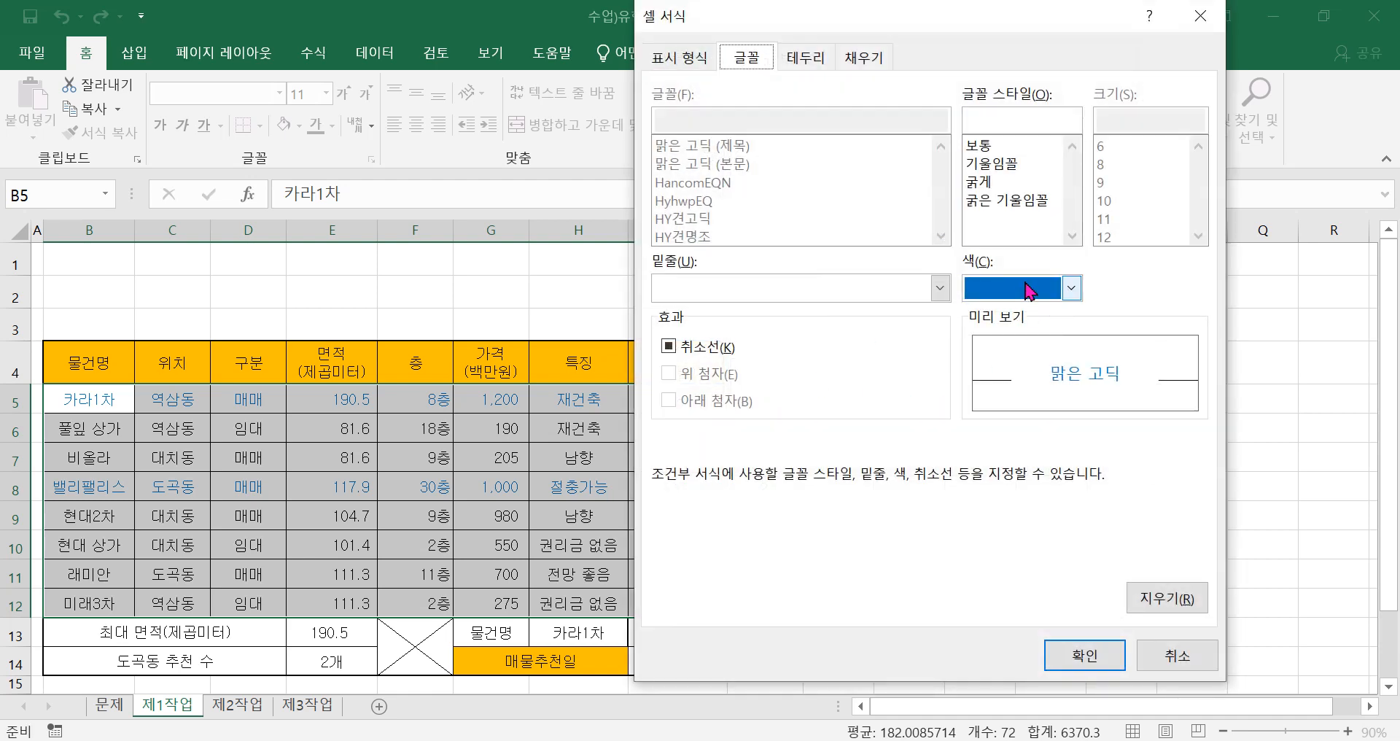
click(1030, 292)
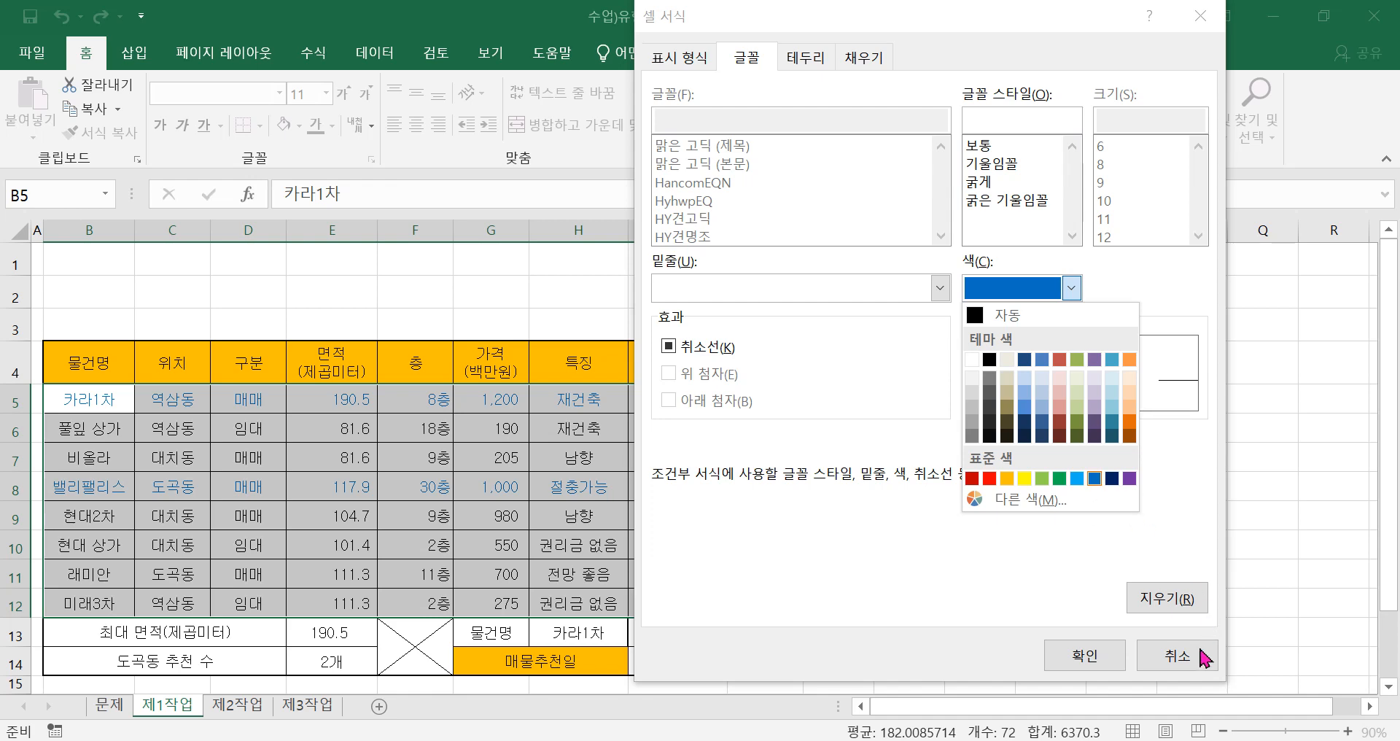
click(1205, 659)
click(1179, 659)
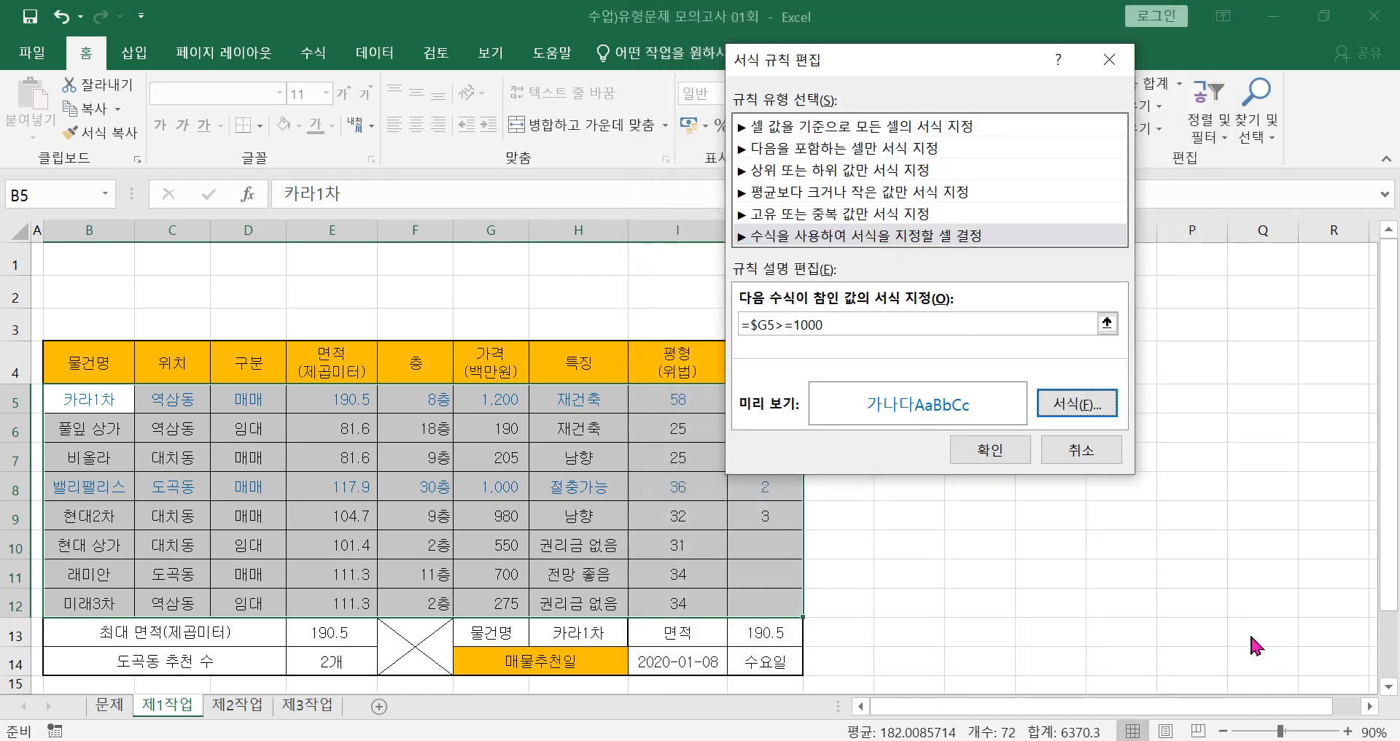
click(1263, 462)
click(1167, 399)
click(1171, 548)
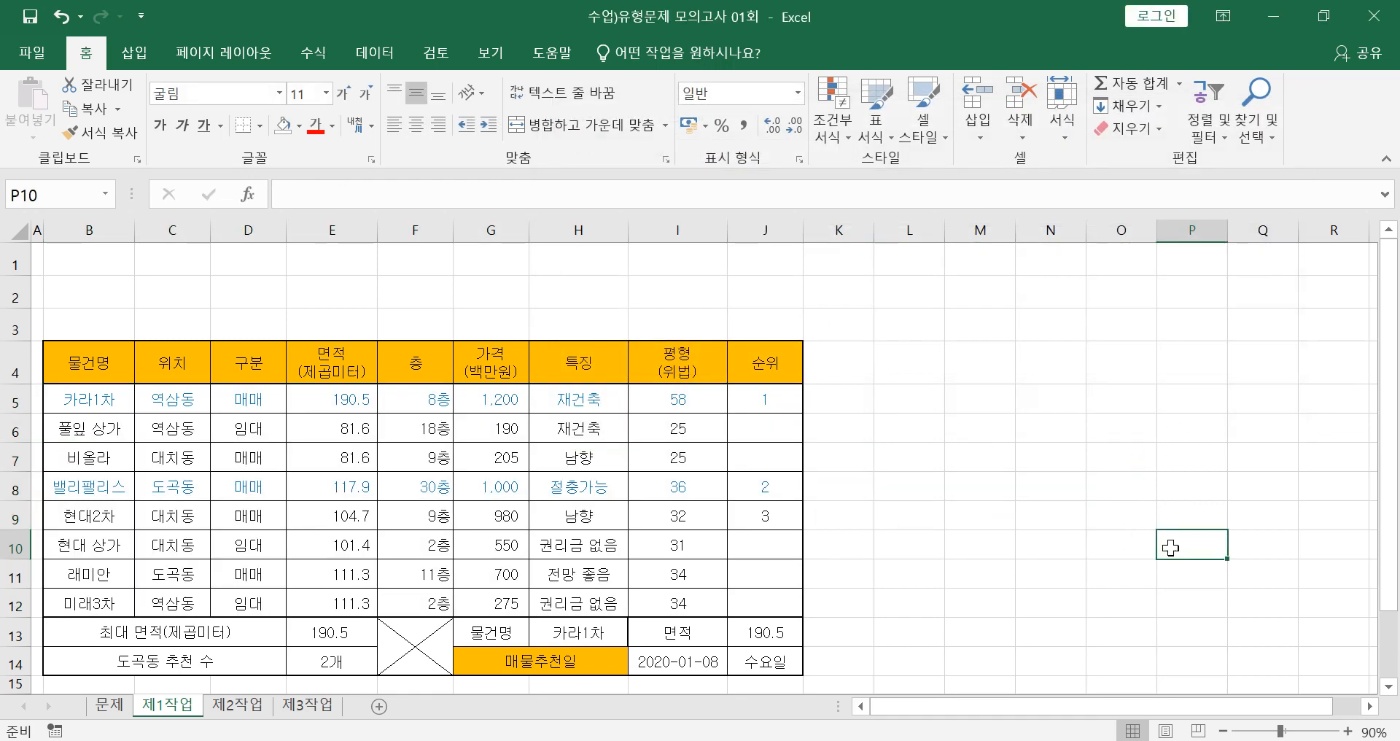
- View the 제2작업 sheet and switch to the Hangul exam document to read the [제2작업] 필터 및 서식 introduction
click(237, 704)
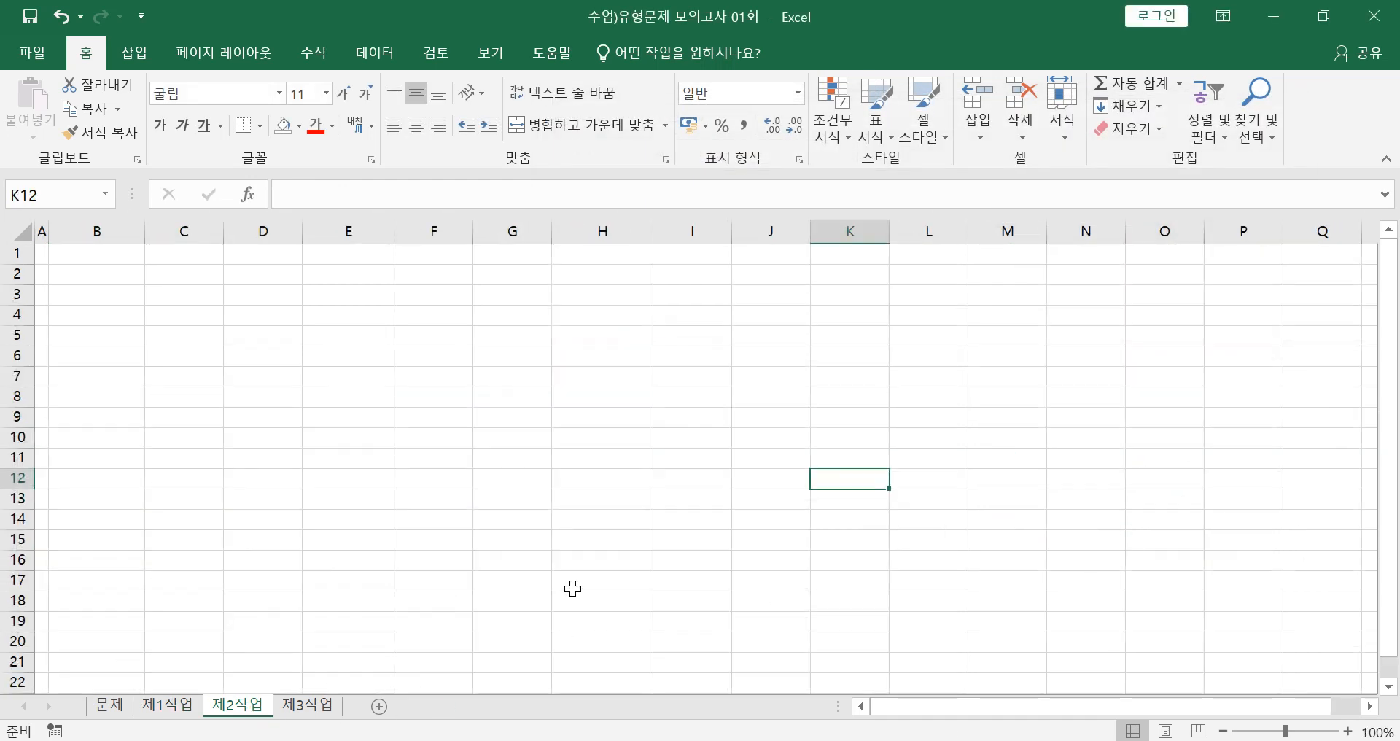
key(alt+Tab)
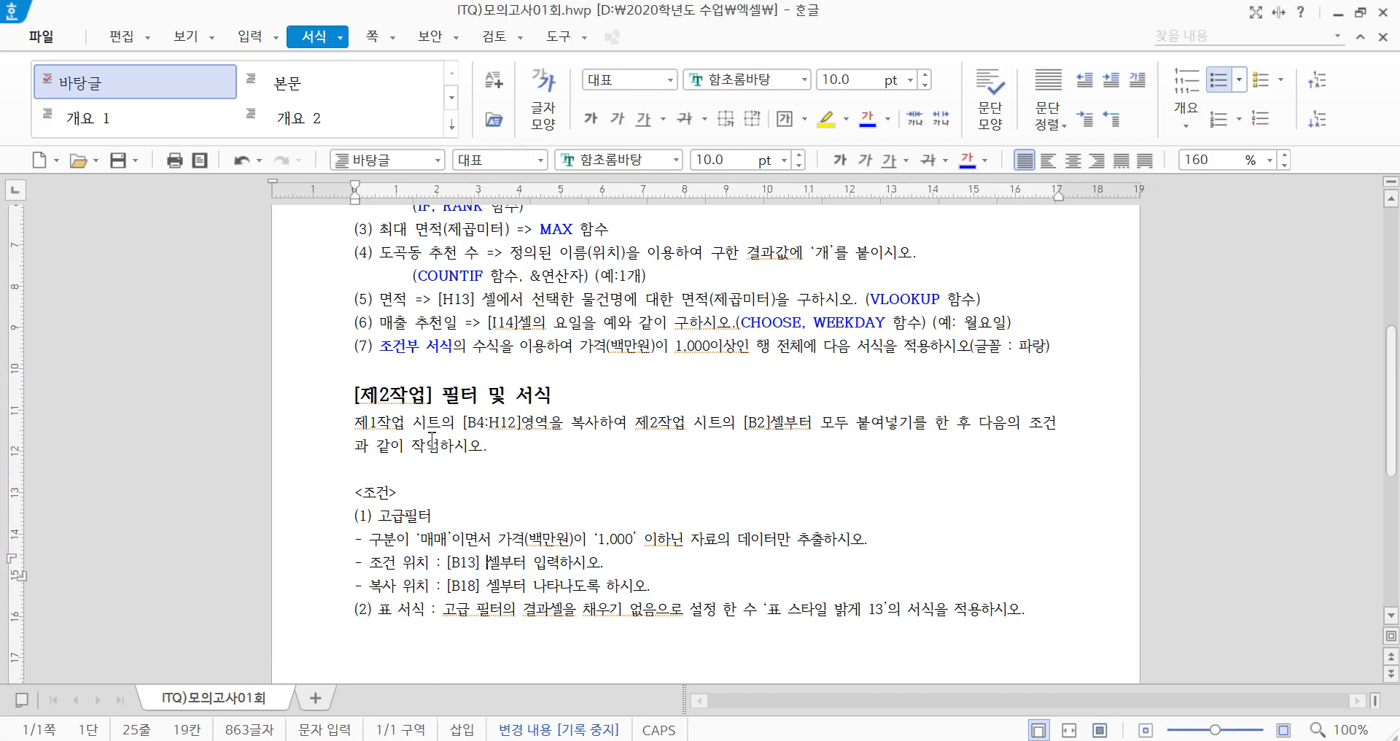
drag(443, 395, 584, 391)
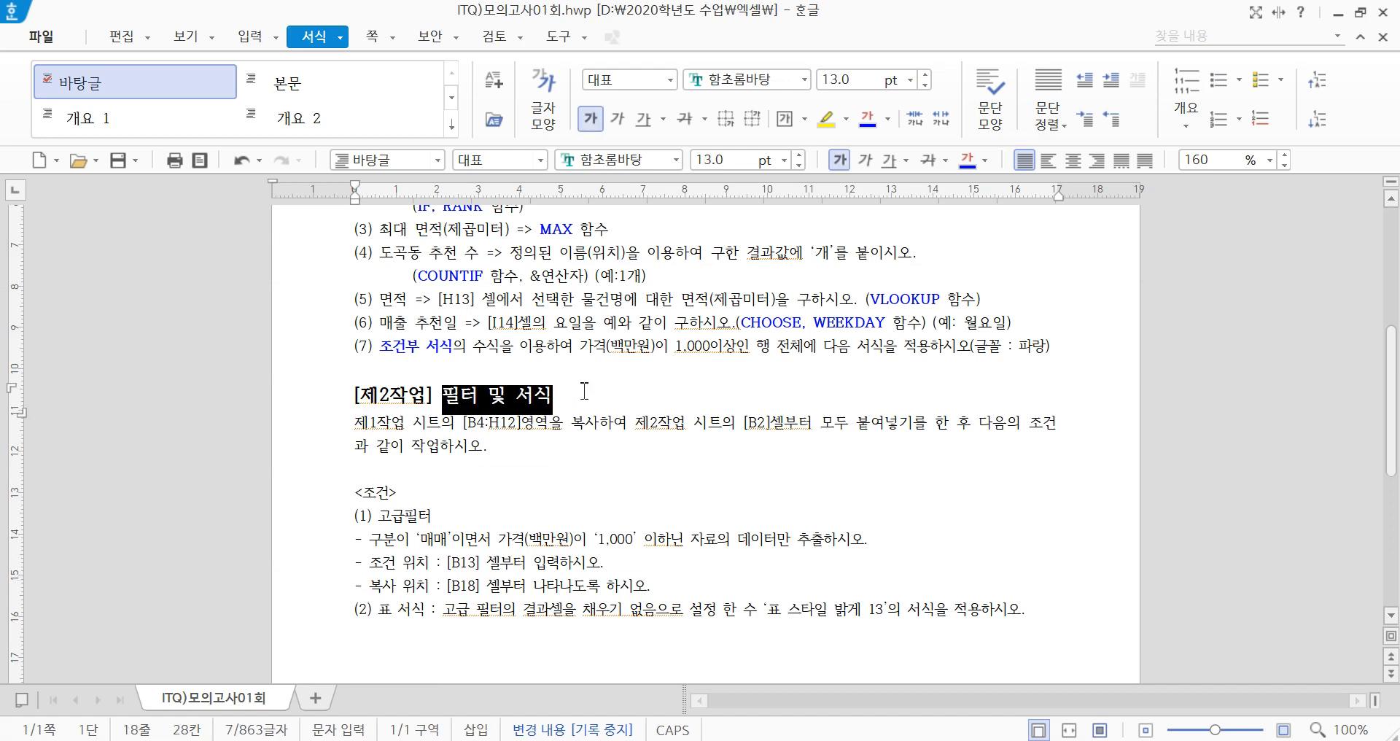
click(584, 391)
click(355, 427)
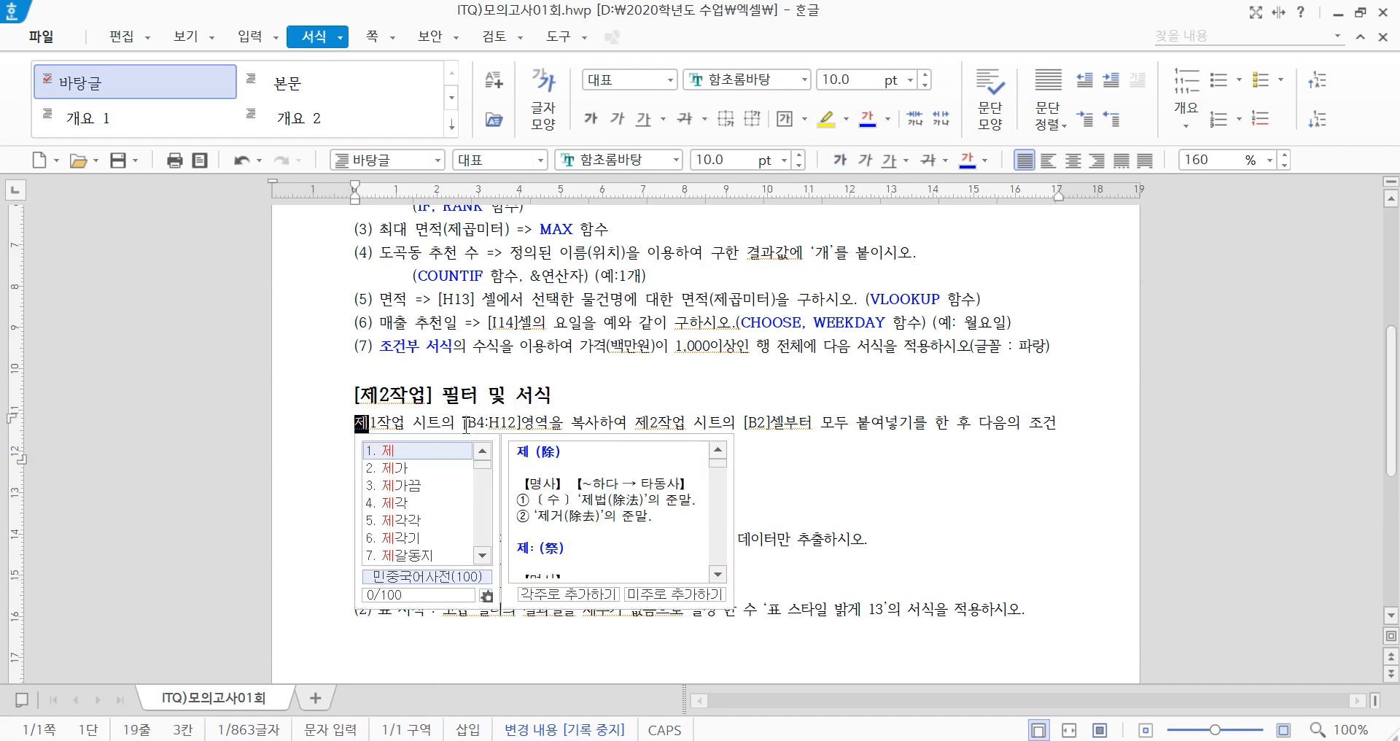
drag(464, 422, 751, 427)
drag(870, 425, 923, 427)
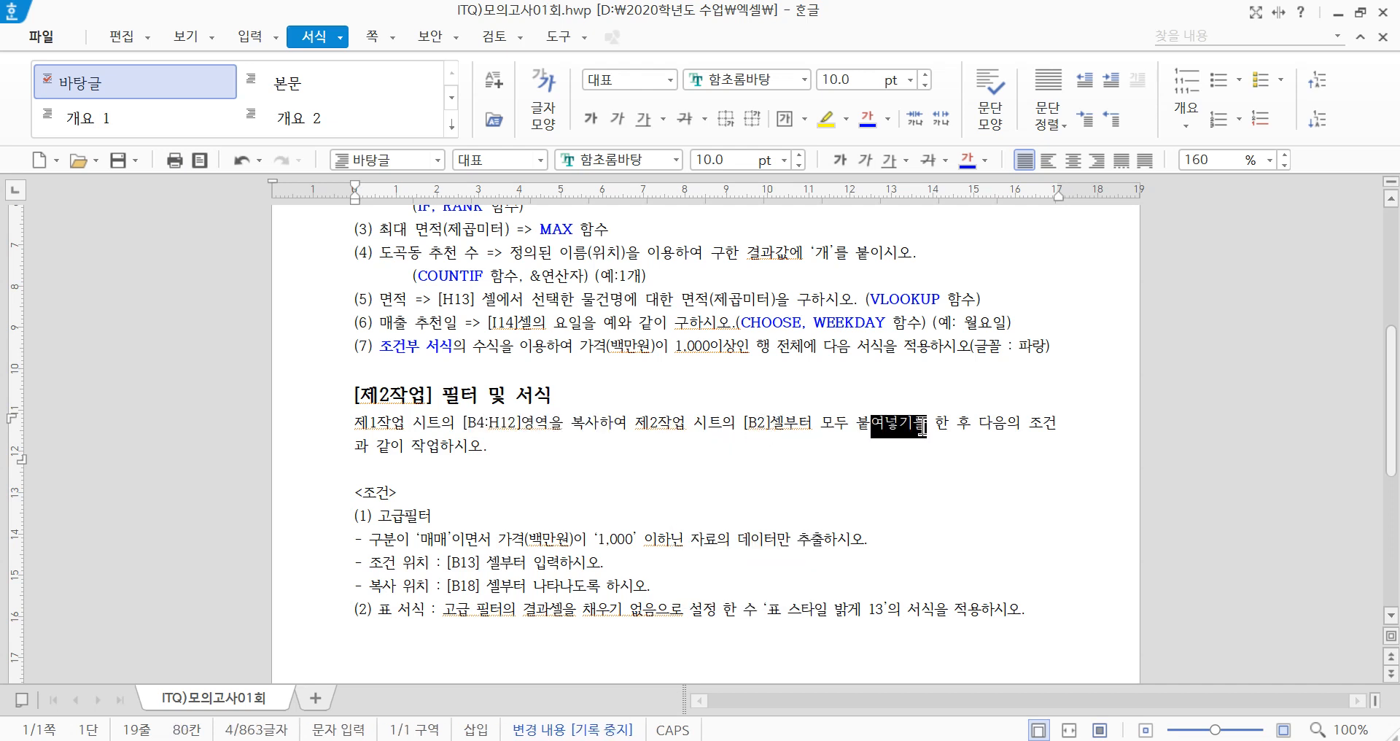
drag(1010, 426, 1018, 456)
click(832, 441)
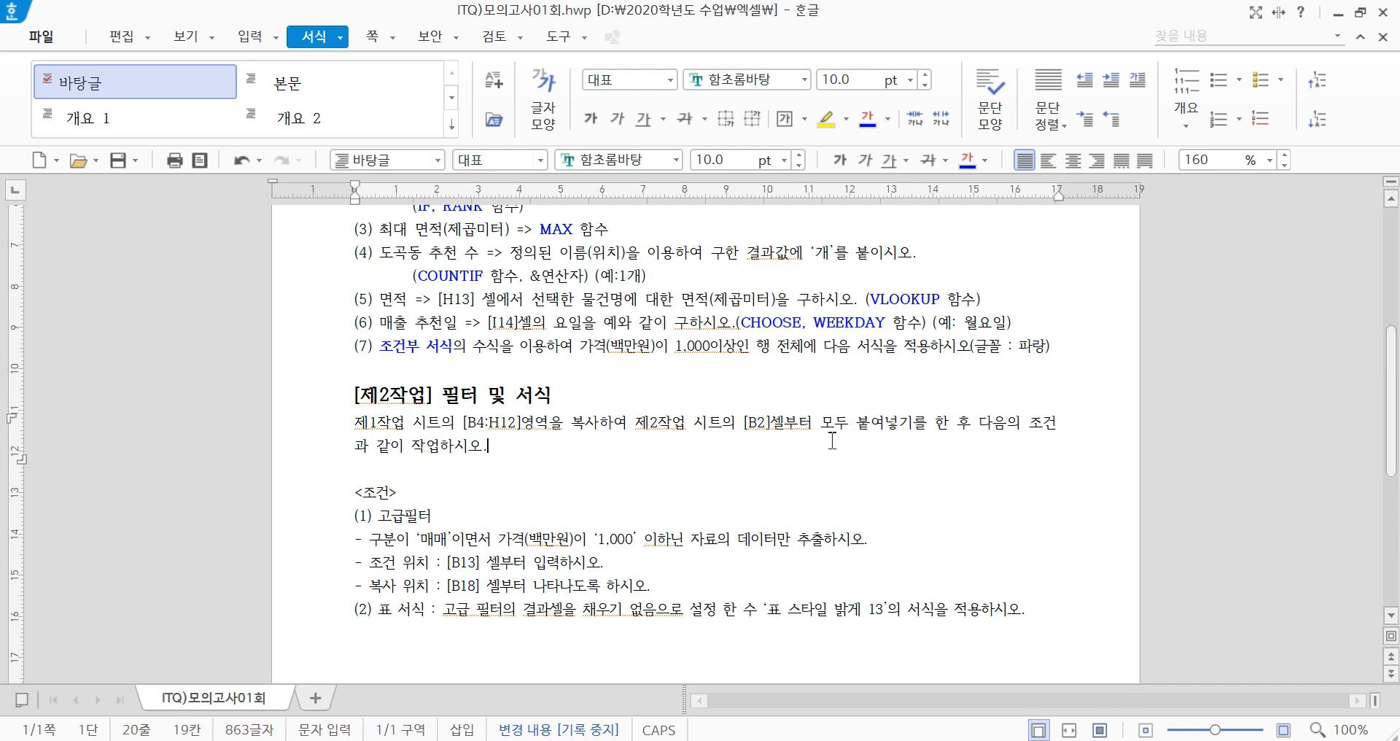
- Check in the [제2작업] instructions which range has to be copied and which cell the paste starts from
drag(465, 423, 531, 427)
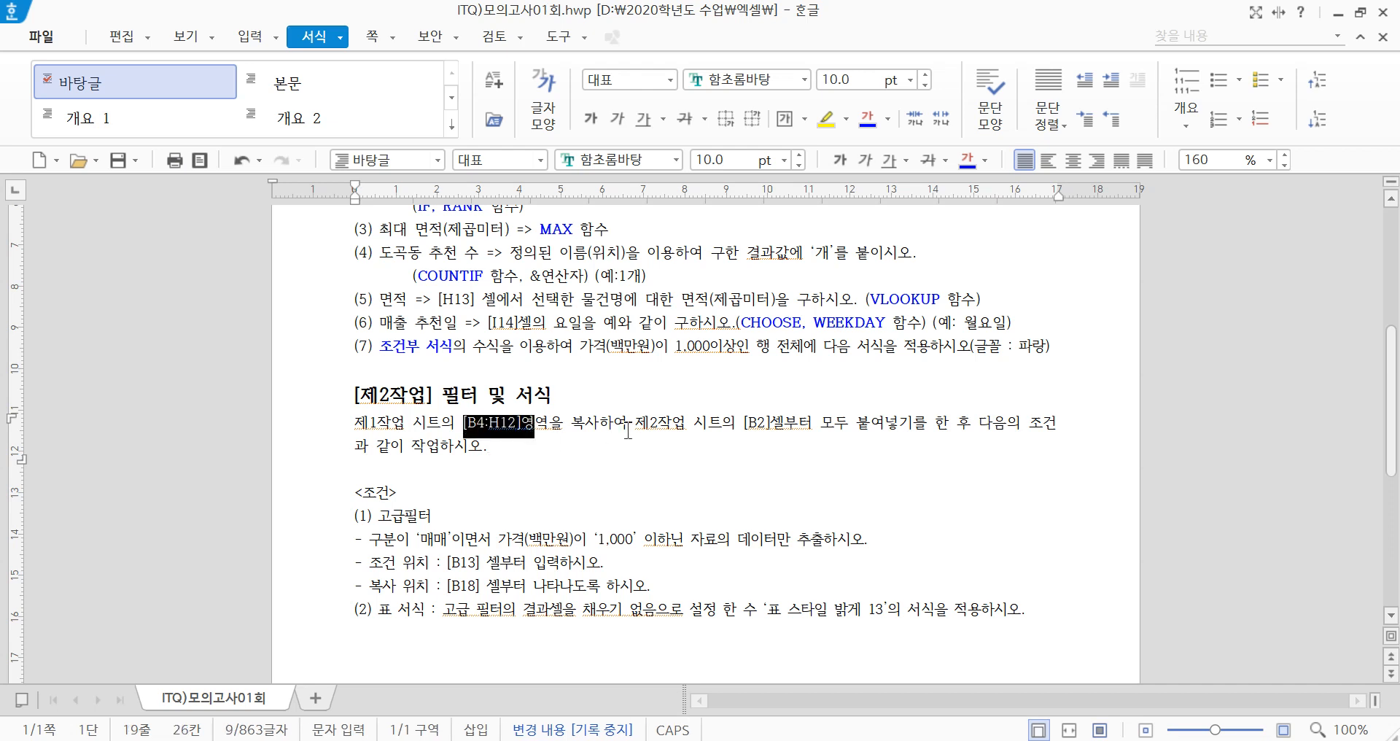
drag(628, 429, 571, 434)
drag(745, 422, 810, 423)
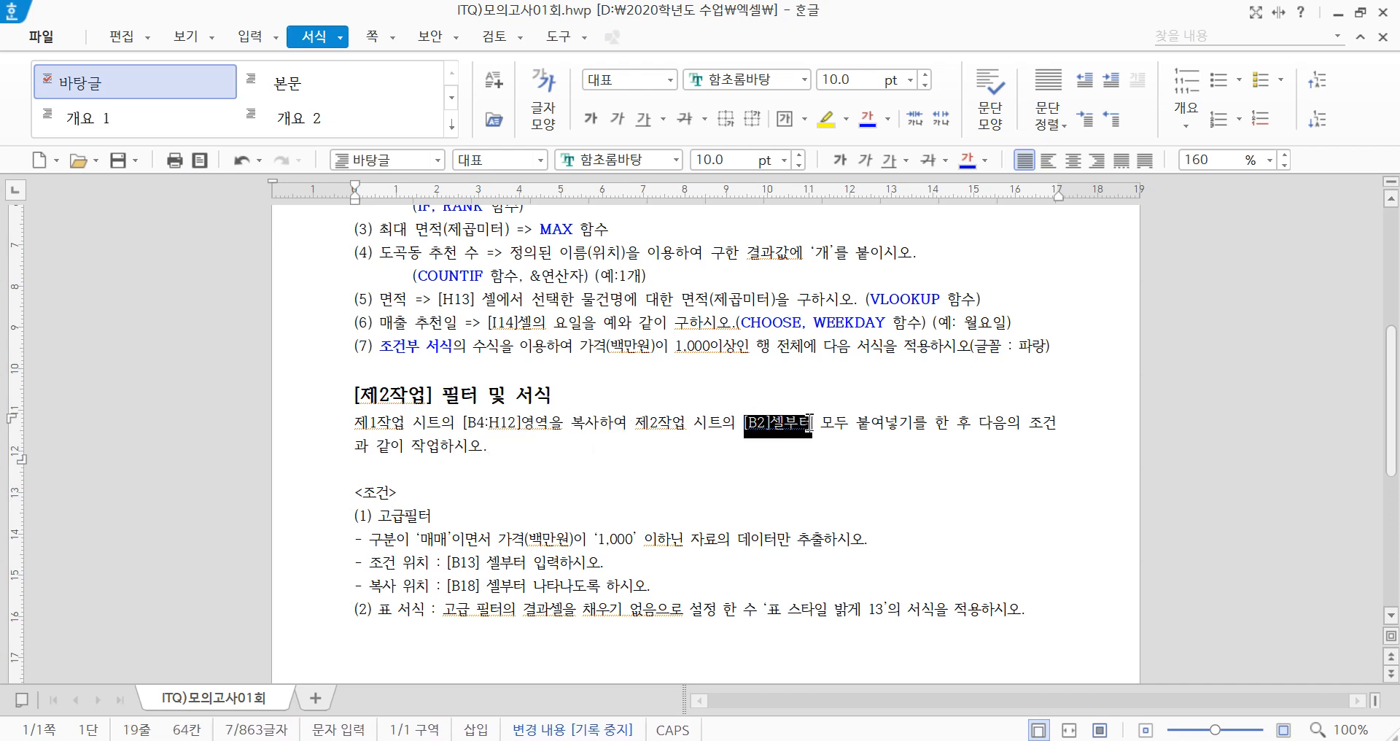
click(799, 467)
- Switch to Excel, copy B4:H12 from the 제1작업 sheet and paste it at B2 on the 제2작업 sheet
click(270, 740)
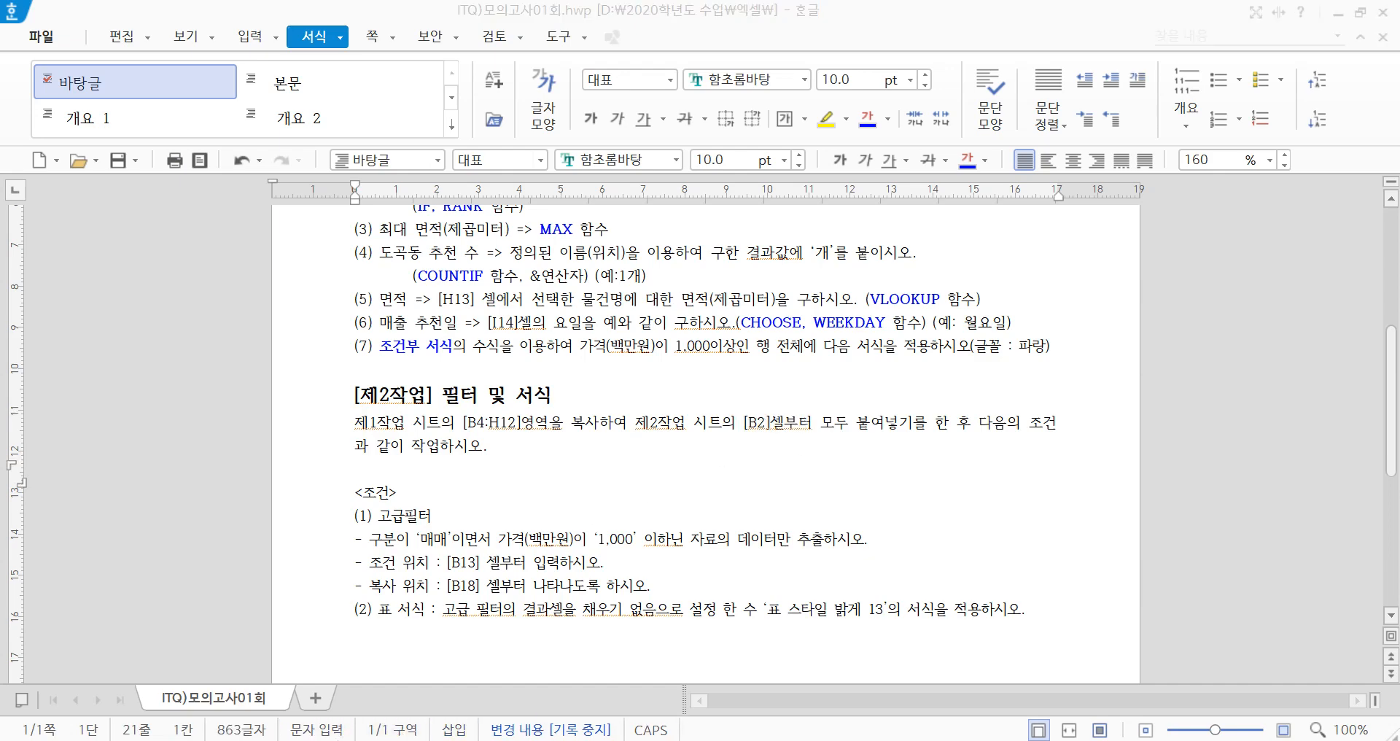
click(207, 685)
click(175, 713)
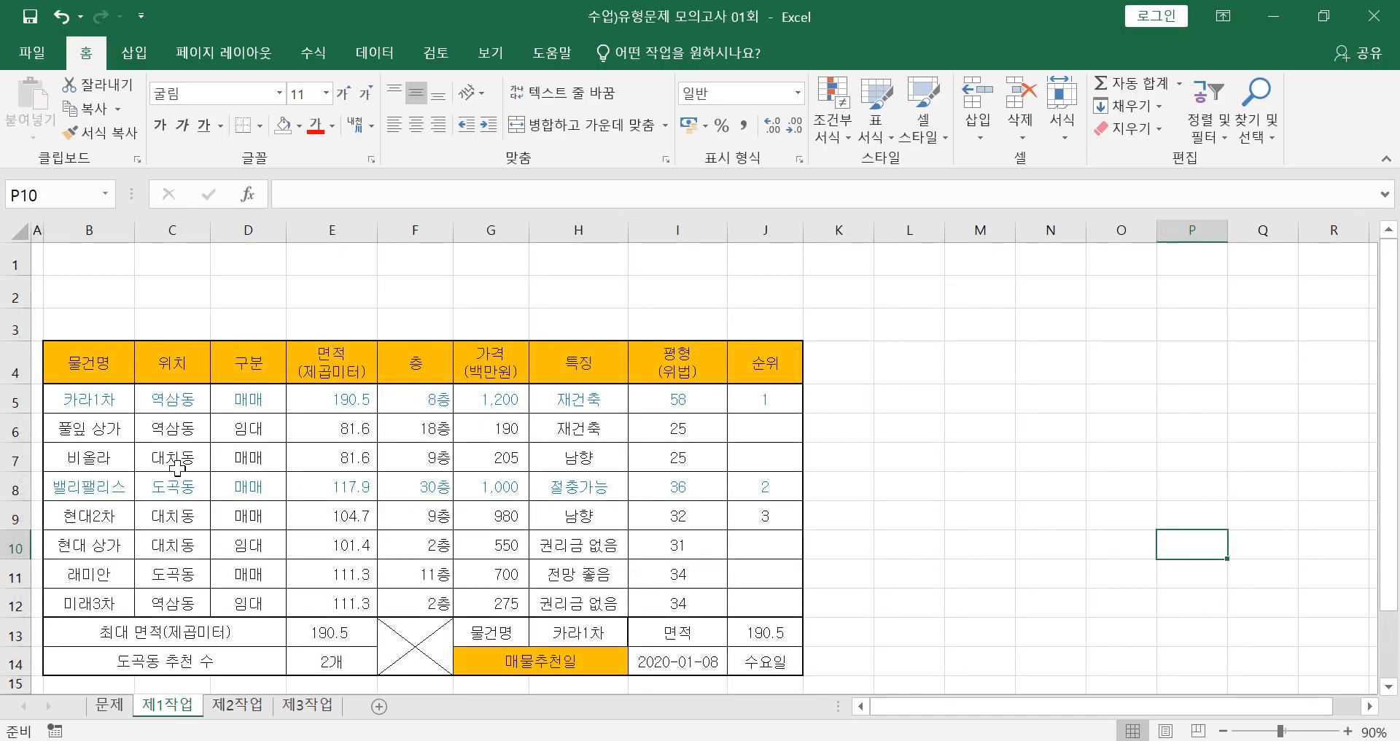
drag(91, 363, 670, 618)
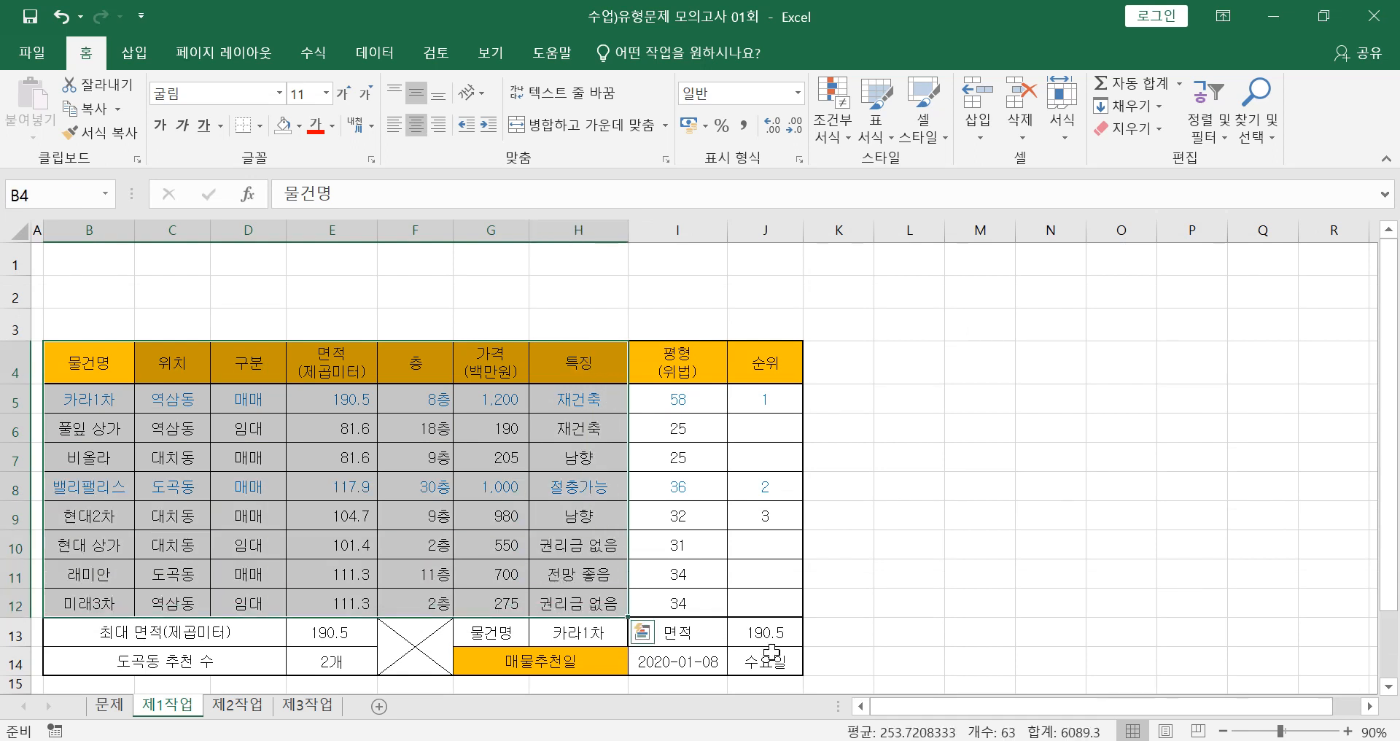
key(ctrl+c)
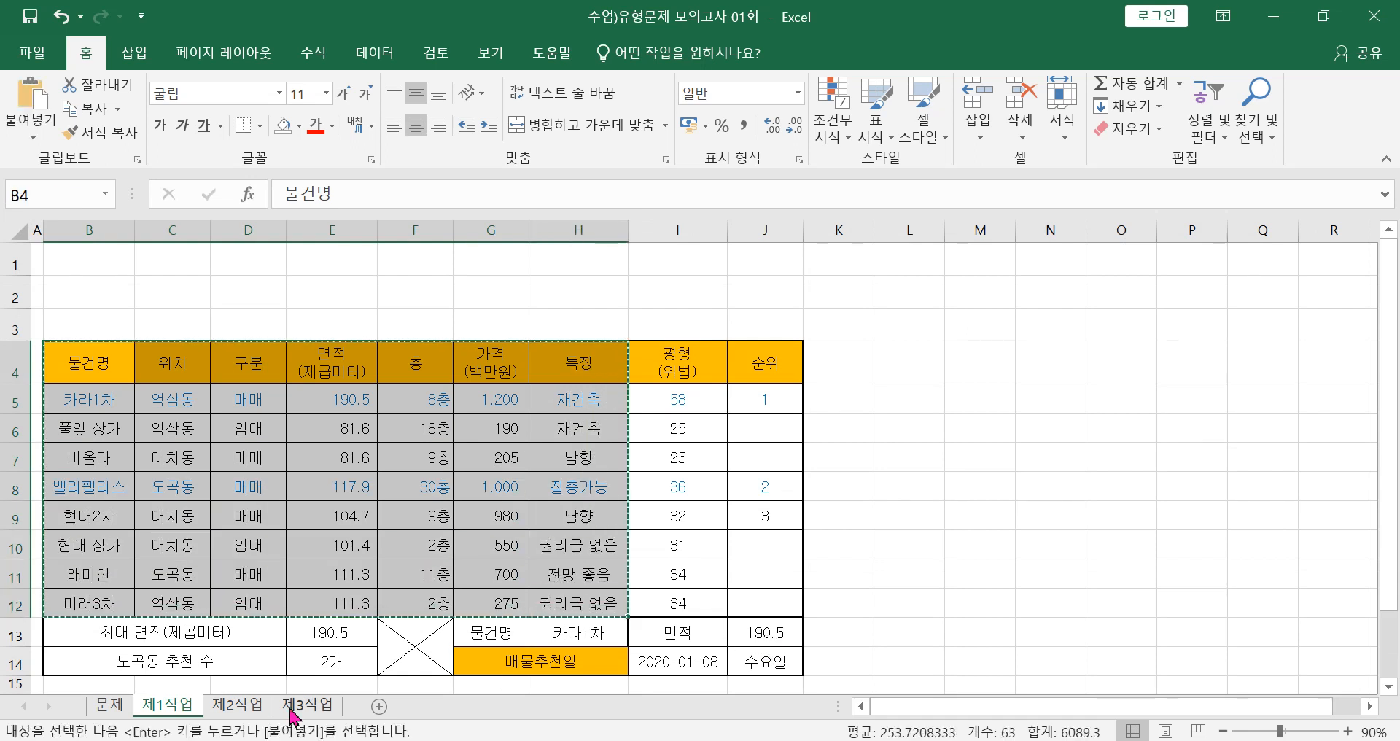
click(244, 706)
click(101, 275)
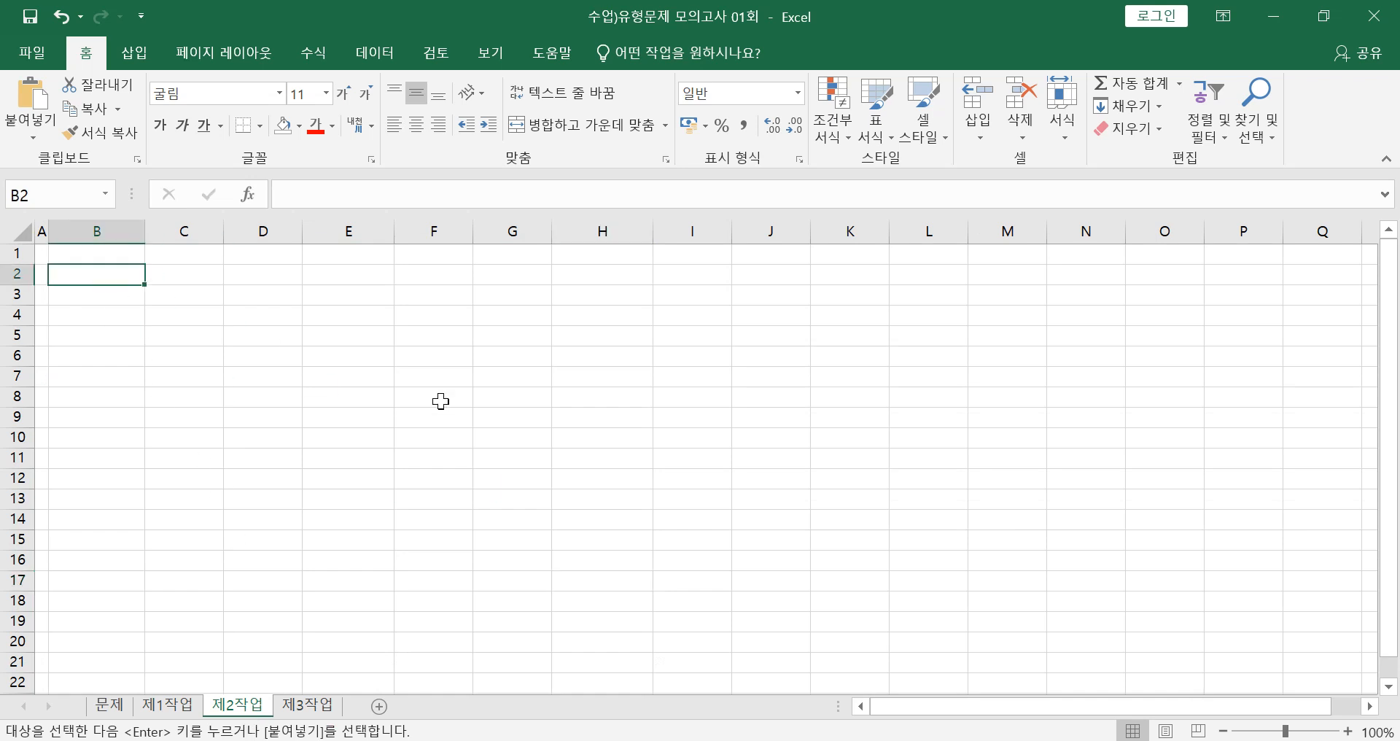
key(ctrl+v)
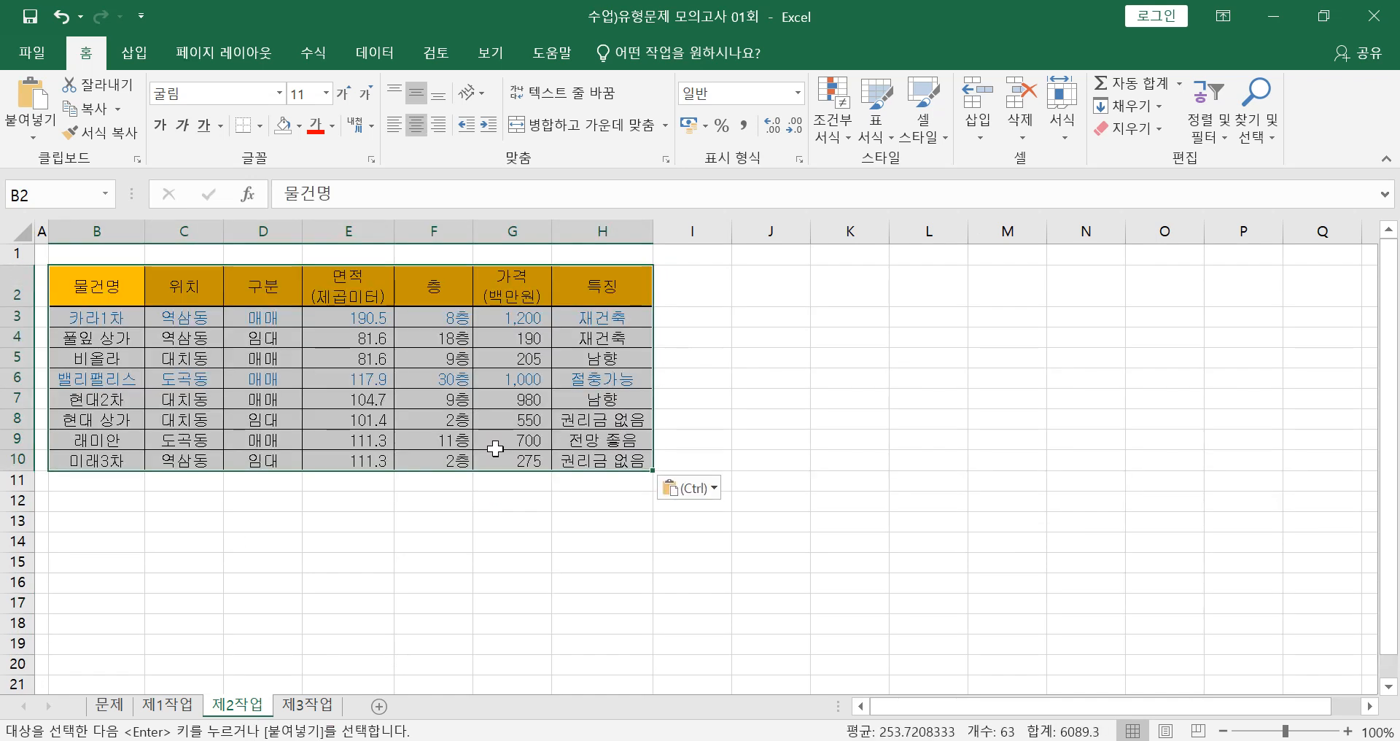
click(492, 536)
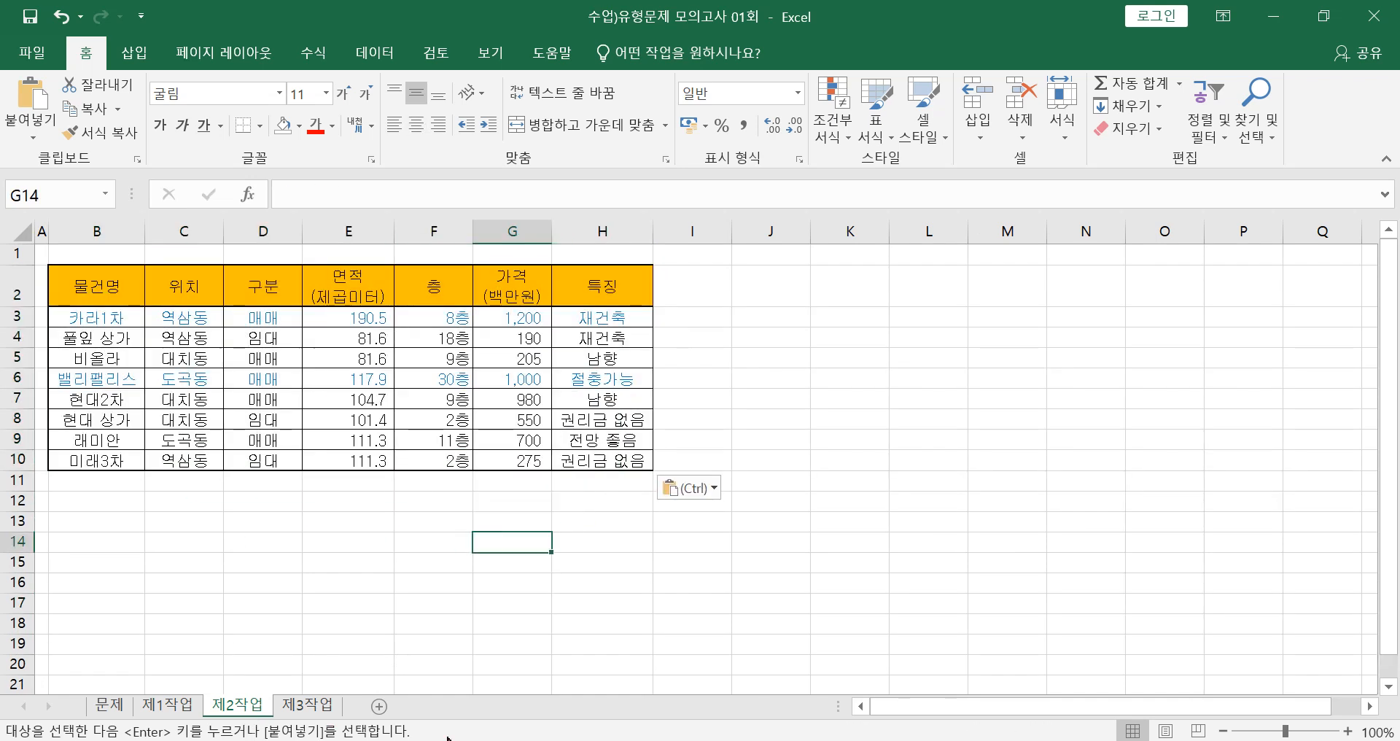
- Switch to the Hangul exam document and read the 고급필터 requirements, including the 구분 and 가격(백만원) conditions
key(alt+Tab)
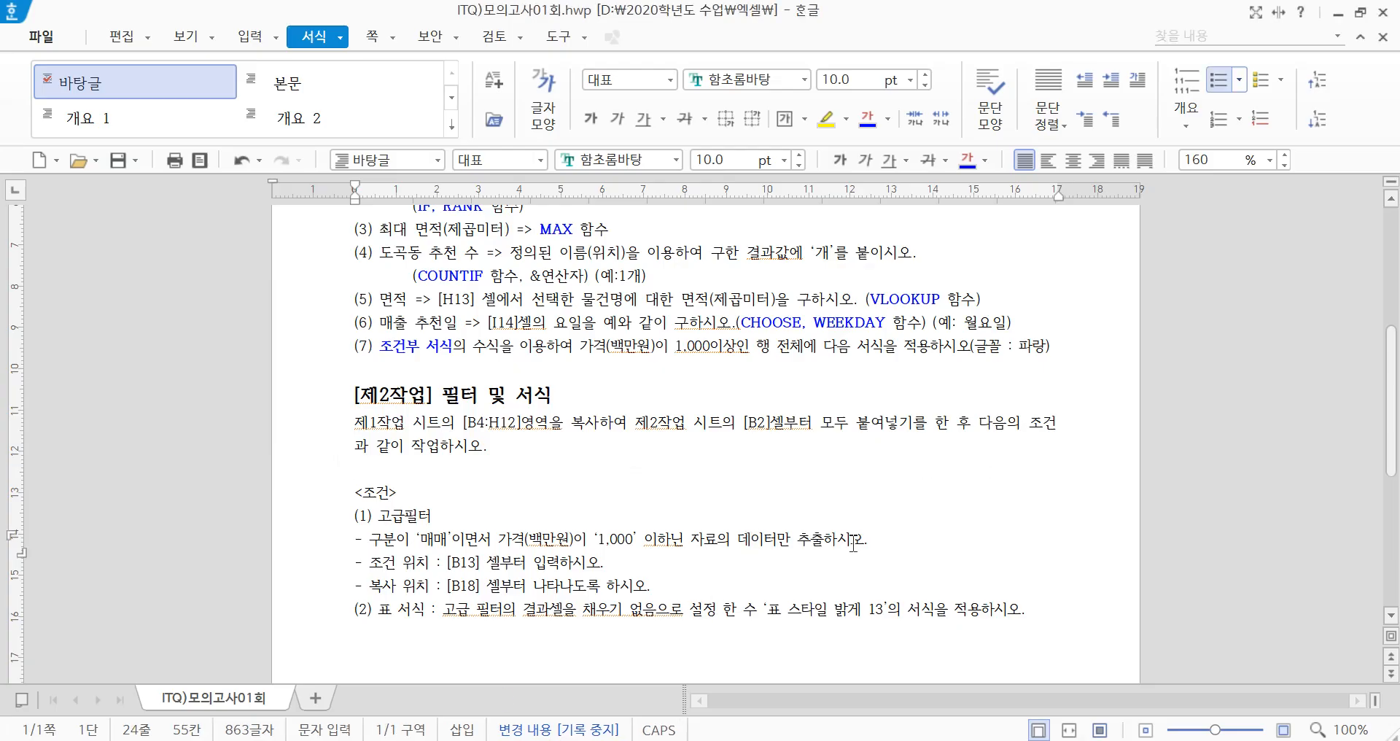
drag(969, 429, 1023, 442)
click(675, 516)
drag(381, 518, 445, 512)
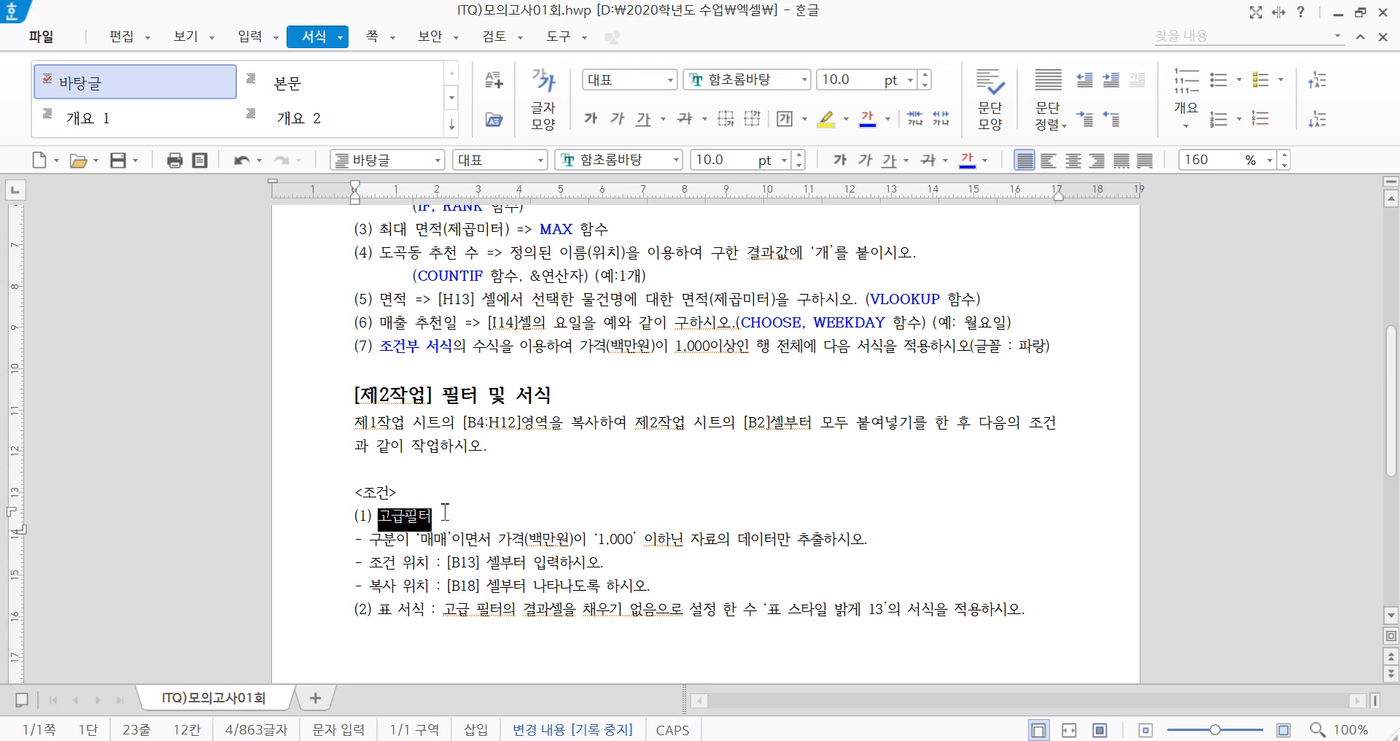
click(546, 558)
scroll(571, 560, down, 1)
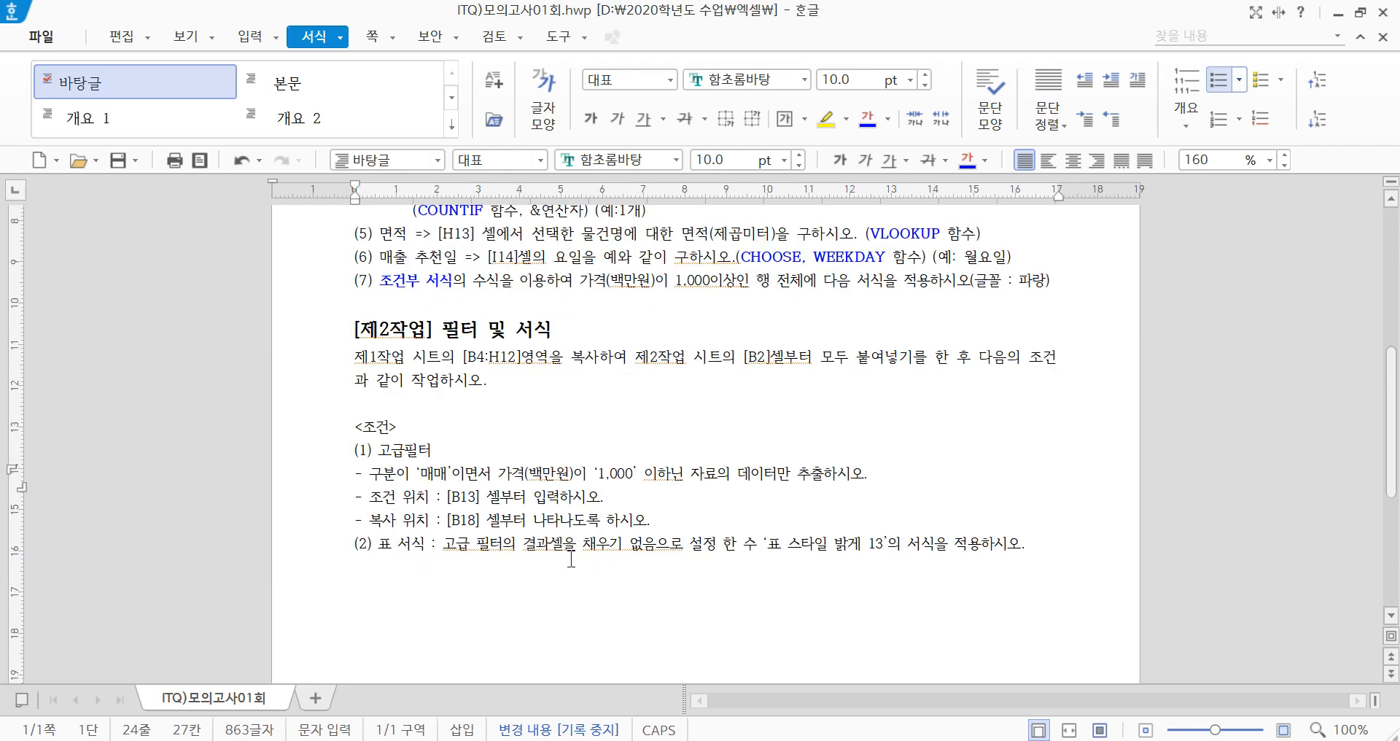
drag(415, 478, 592, 472)
- Correct the typo 이하닌 to 이하인 in the advanced filter condition line
click(690, 477)
key(BackSpace)
key(BackSpace)
key(BackSpace)
text(이)
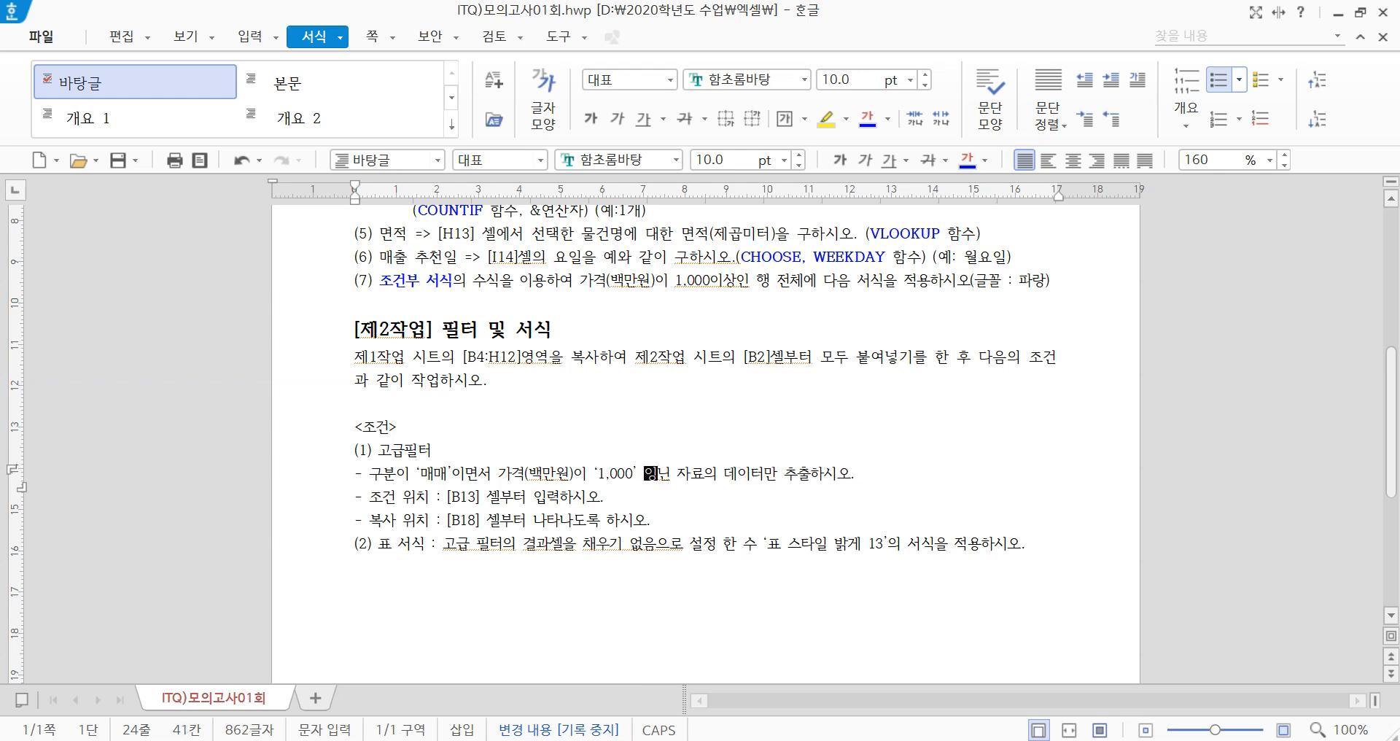
text(하)
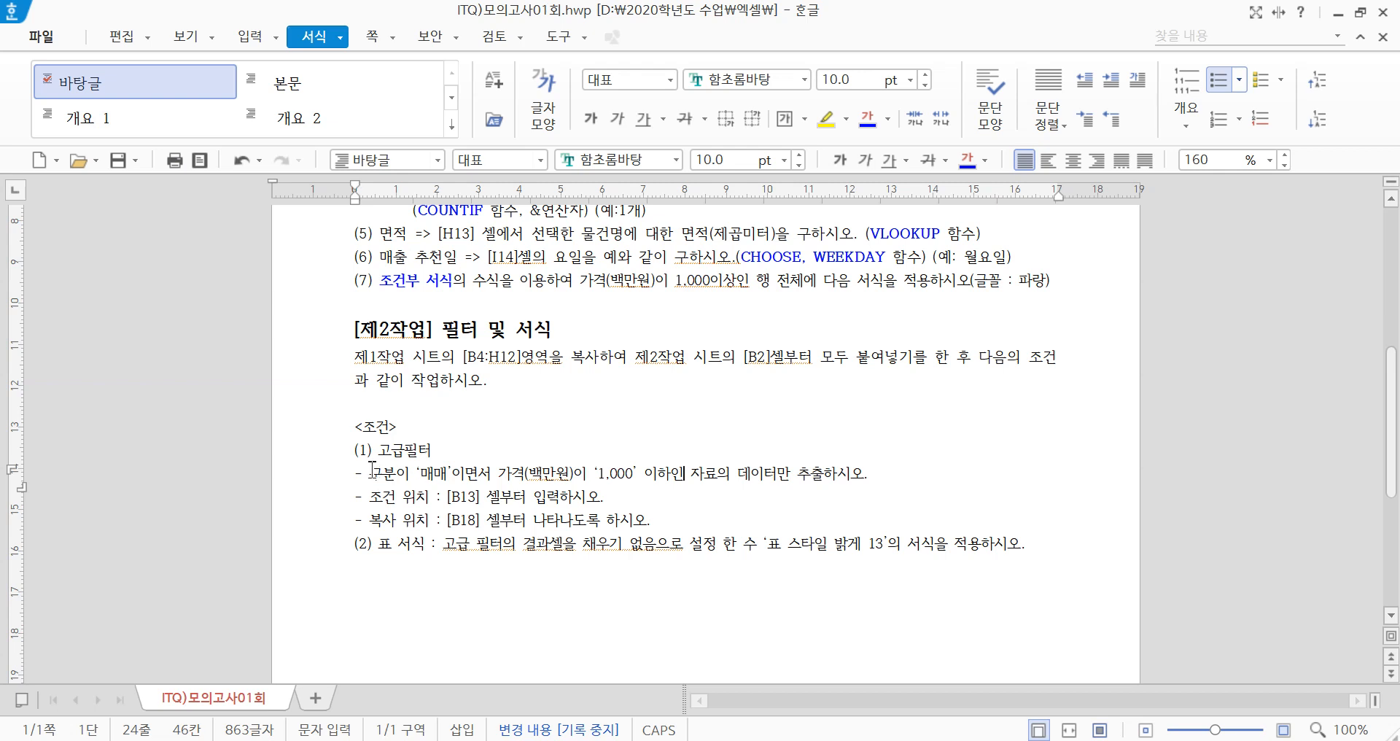
- Review the advanced filter's conditions, criteria location and copy location in the exam document
click(416, 496)
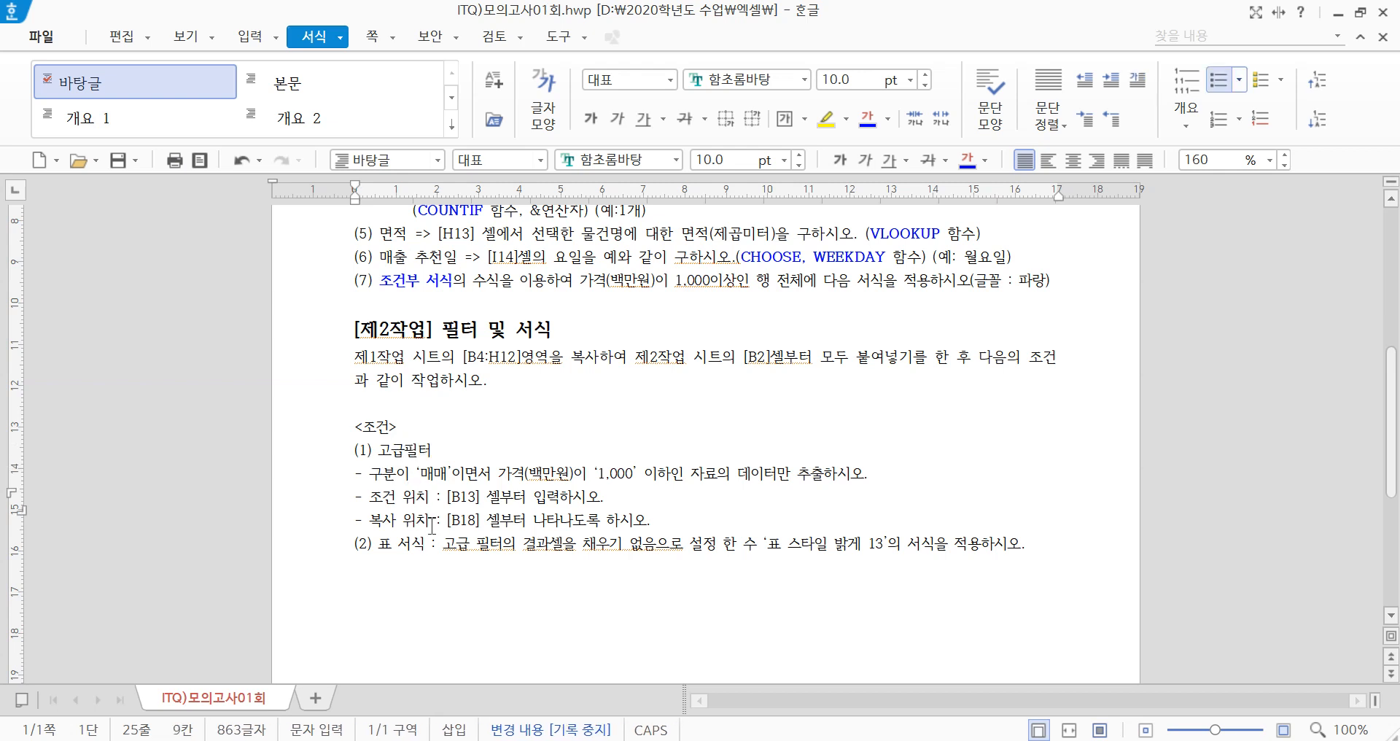
double_click(500, 477)
click(640, 521)
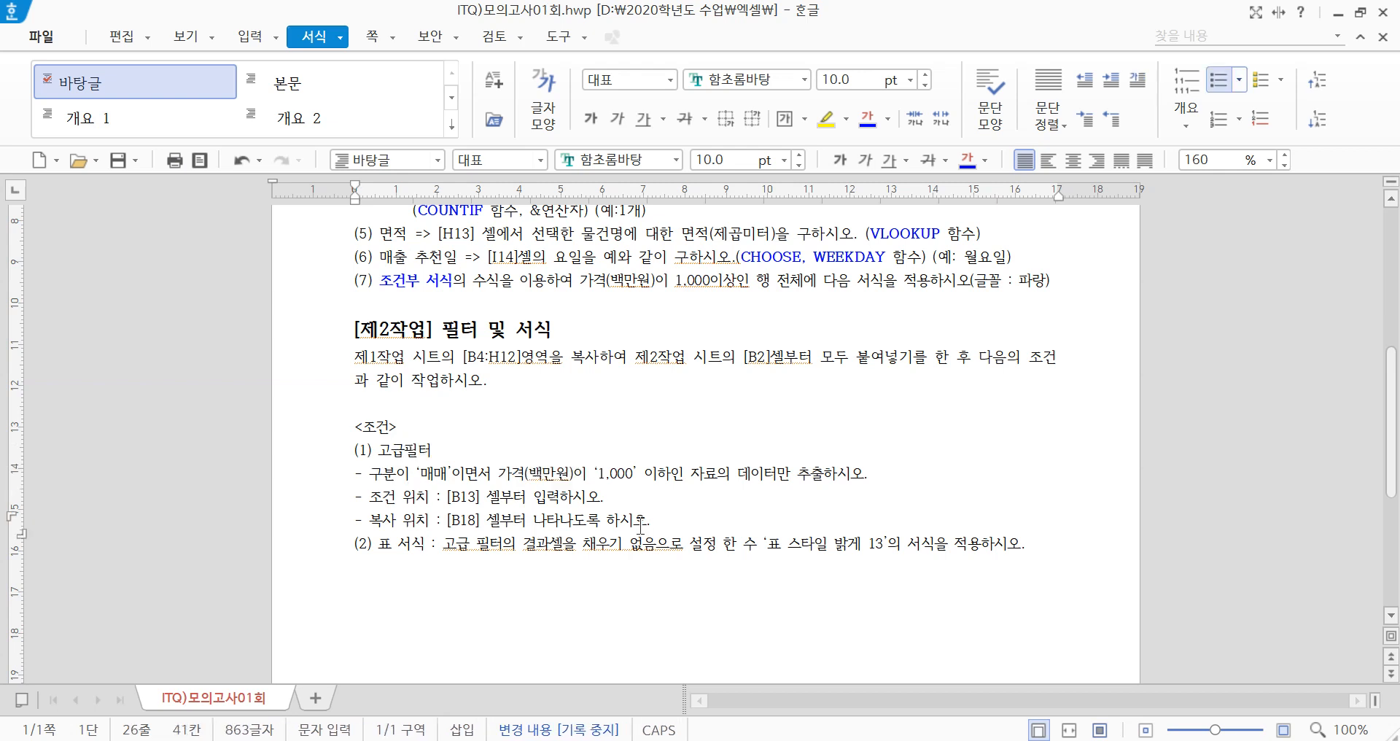
click(503, 606)
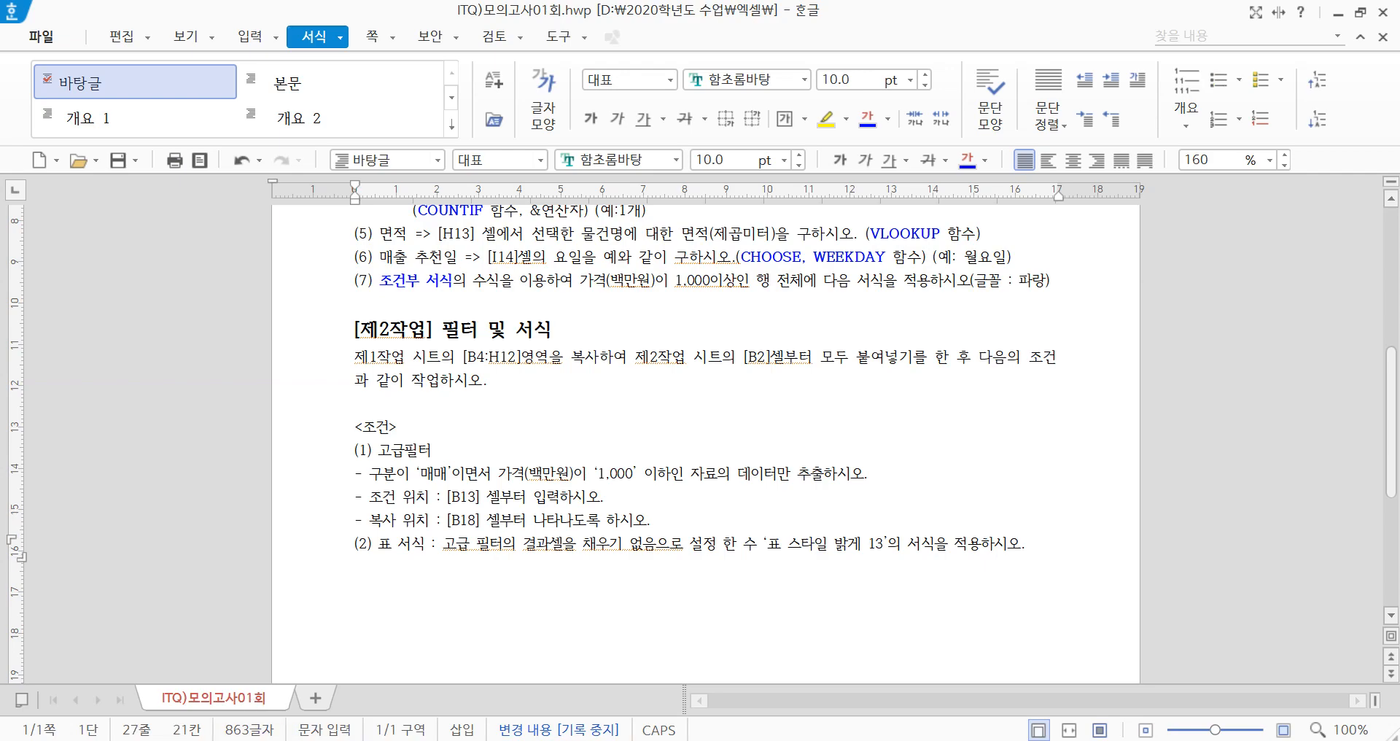
- Switch to Excel and copy the 구분 and 가격(백만원) headers from D2 and G2 to B13 on the 제2작업 sheet
click(321, 740)
click(223, 696)
click(366, 622)
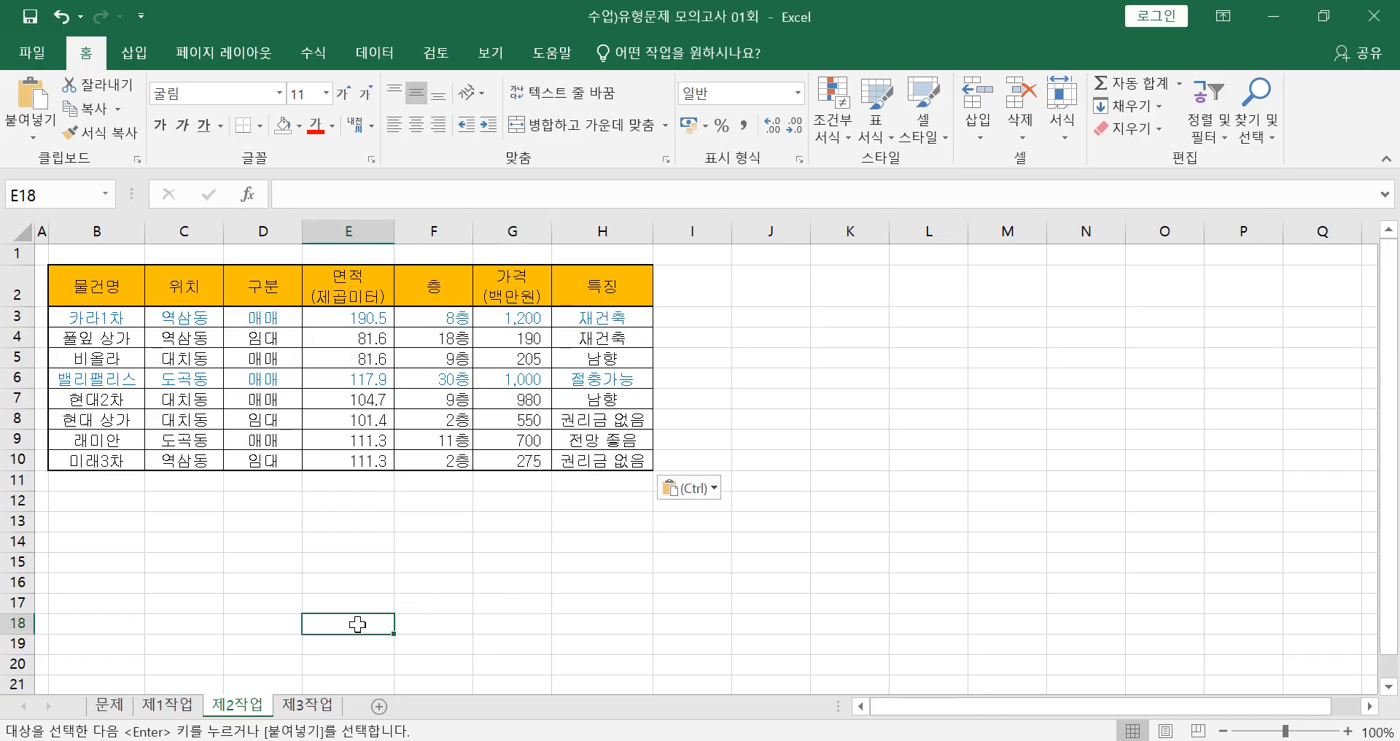
click(283, 272)
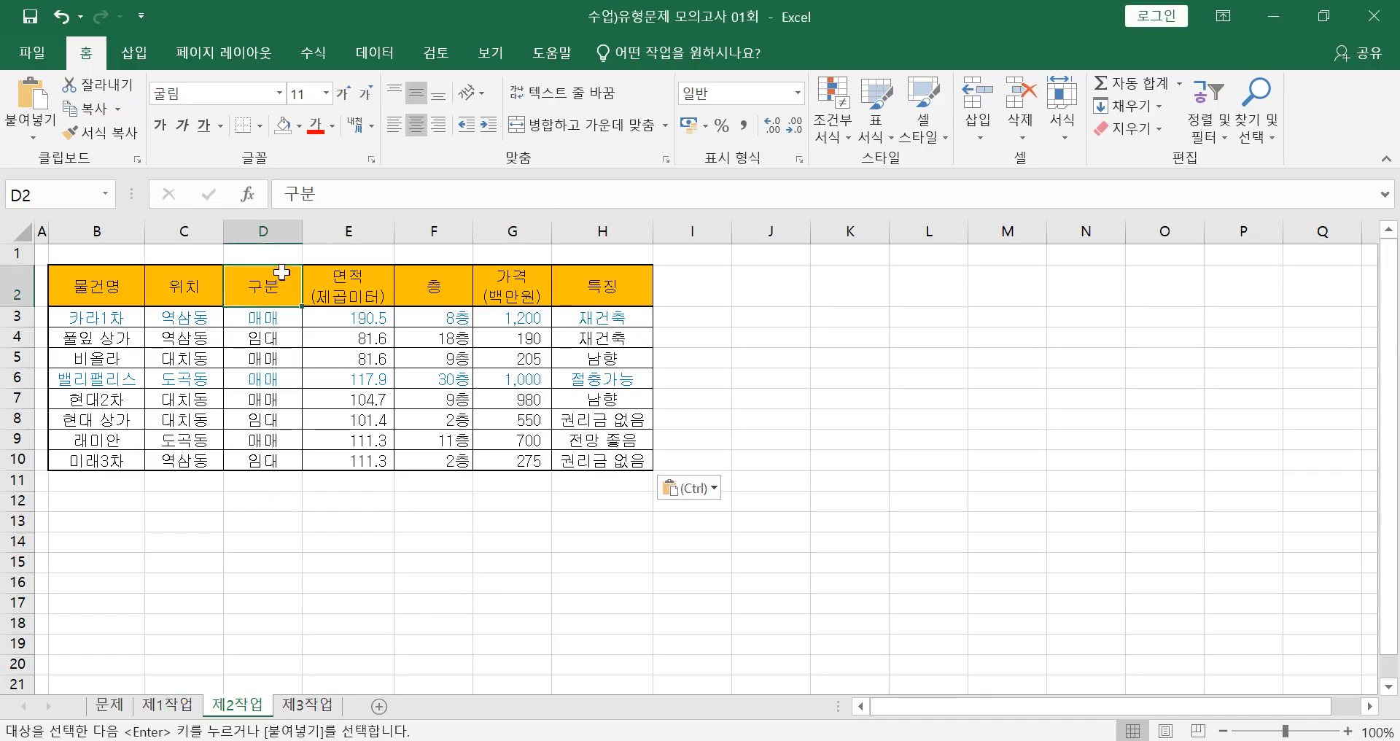
click(502, 288)
click(285, 286)
ctrl+click(503, 288)
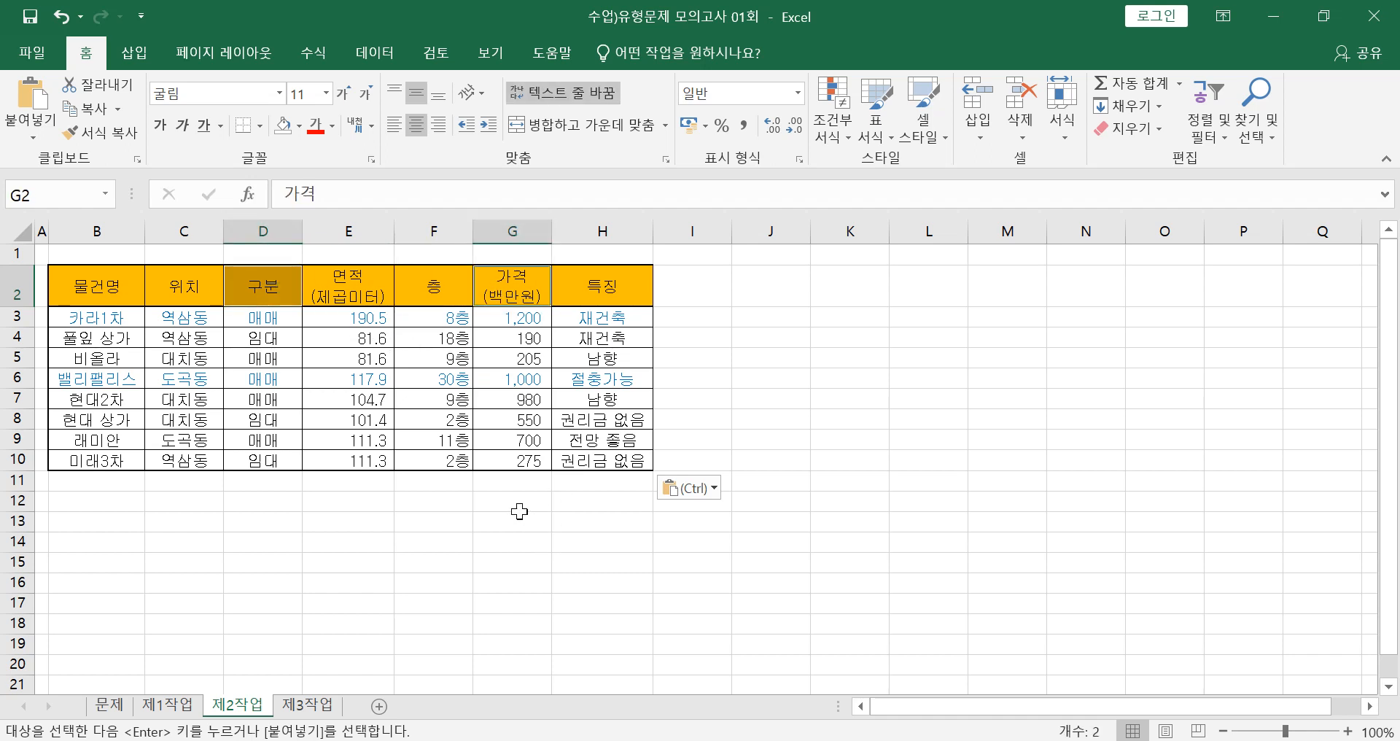
key(ctrl+c)
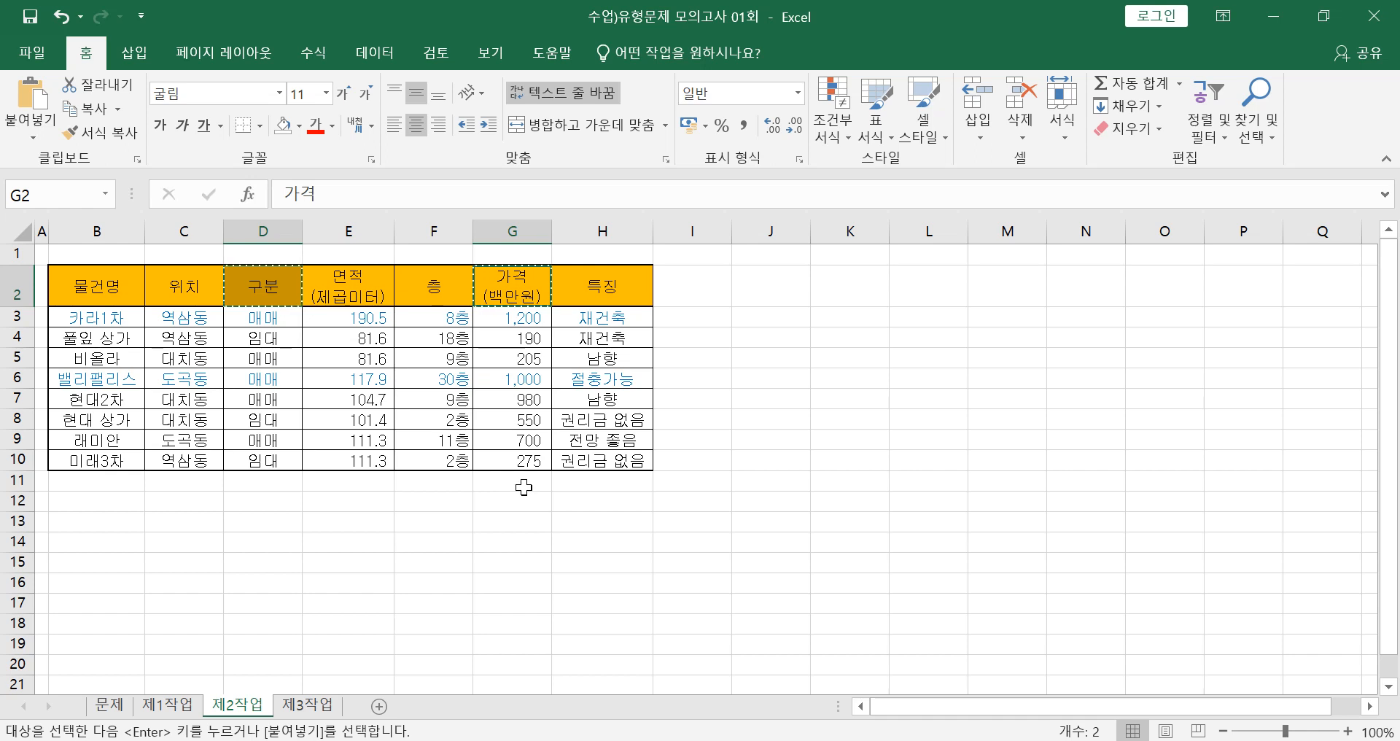
click(128, 528)
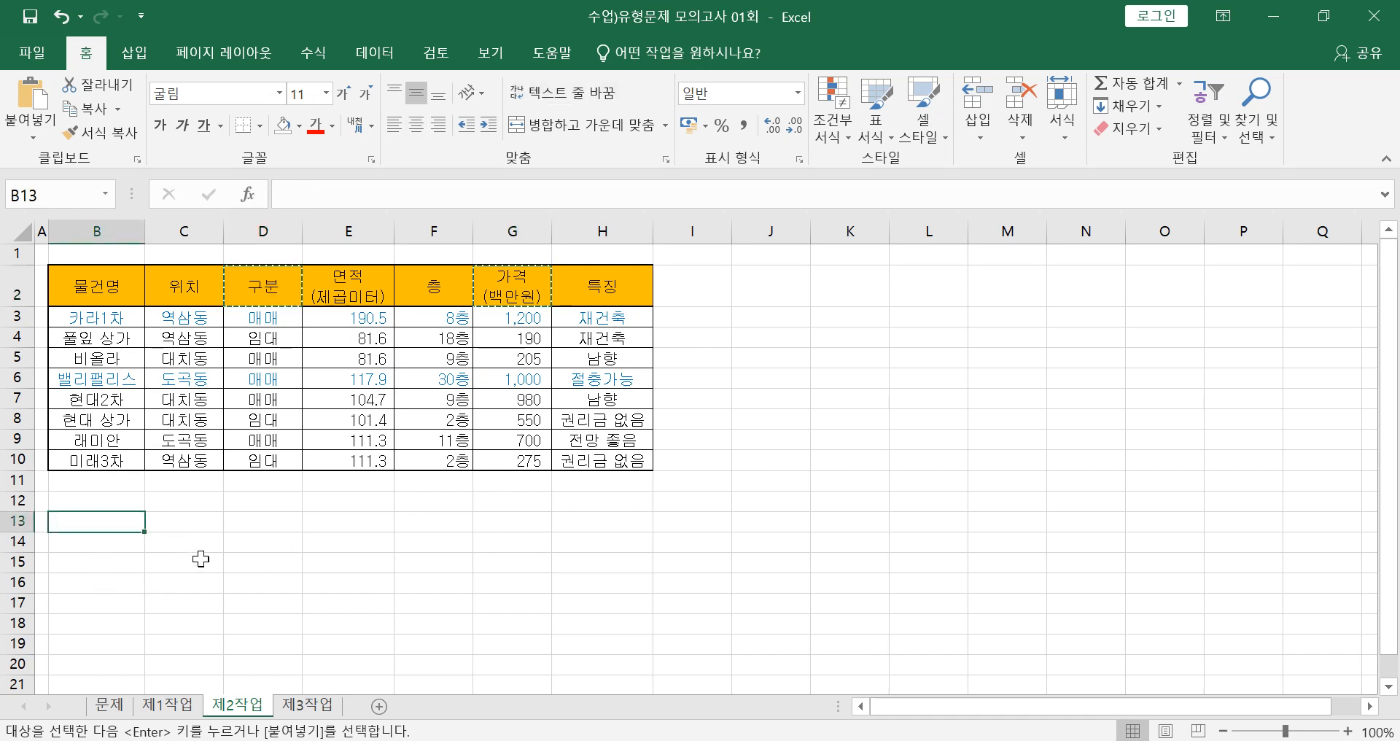
key(ctrl+v)
- Slightly reduce the height of row 13, which holds the copied criteria headers
click(361, 536)
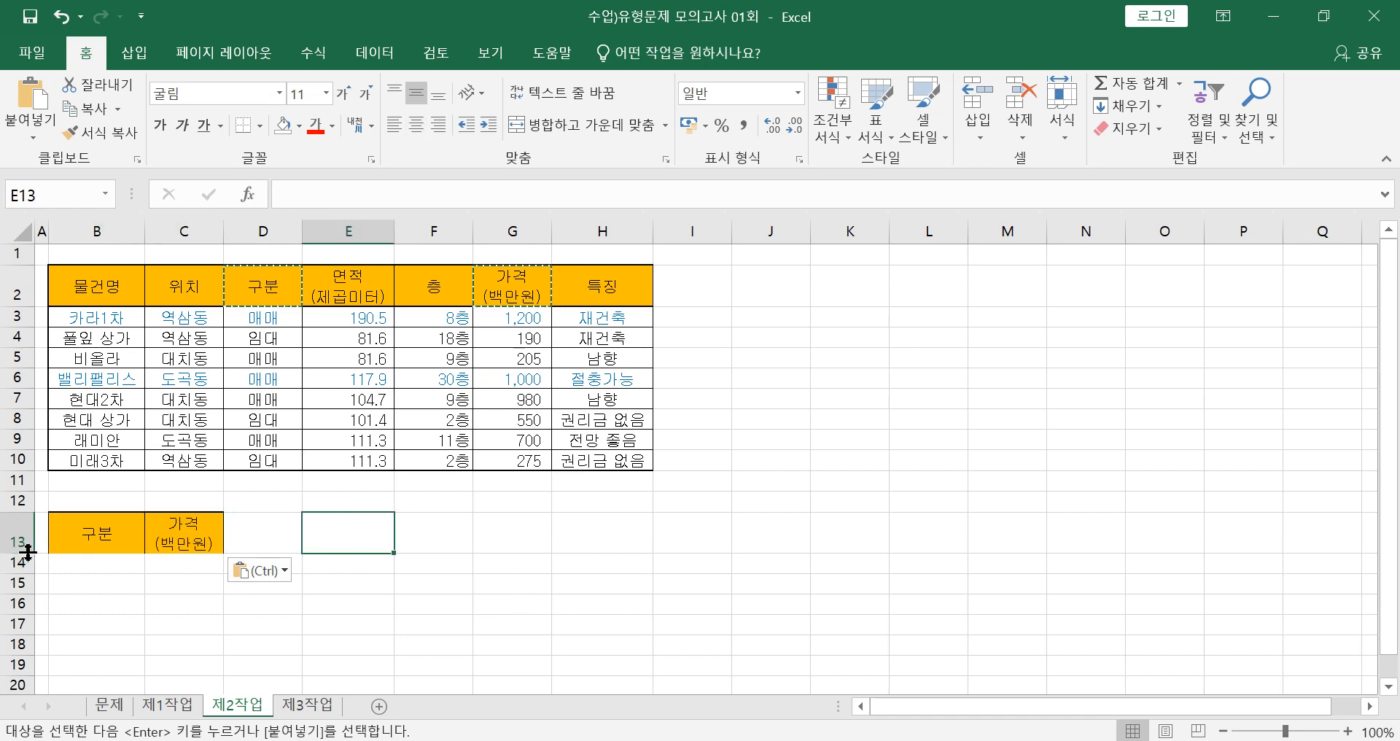
mouse_move(27, 553)
mouse_down()
mouse_move(27, 534)
mouse_move(15, 547)
mouse_up()
click(401, 617)
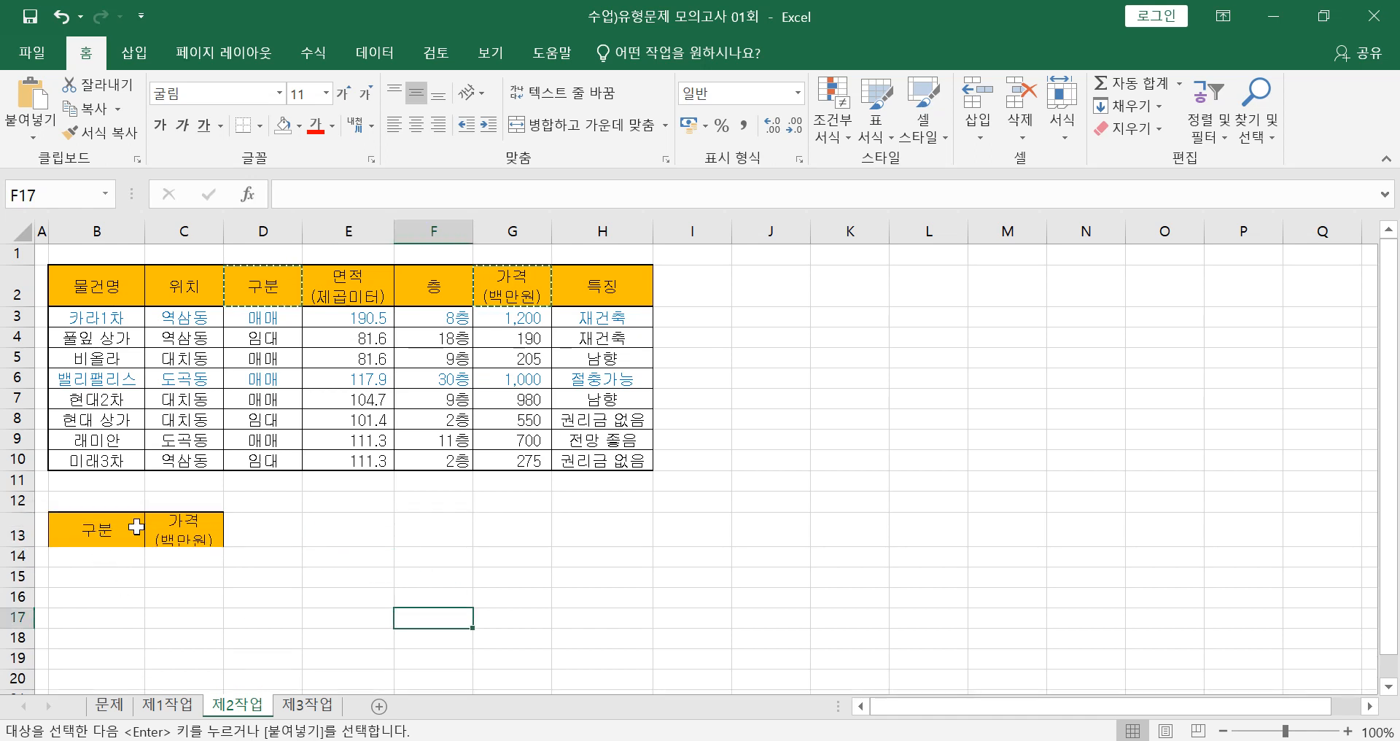
click(172, 534)
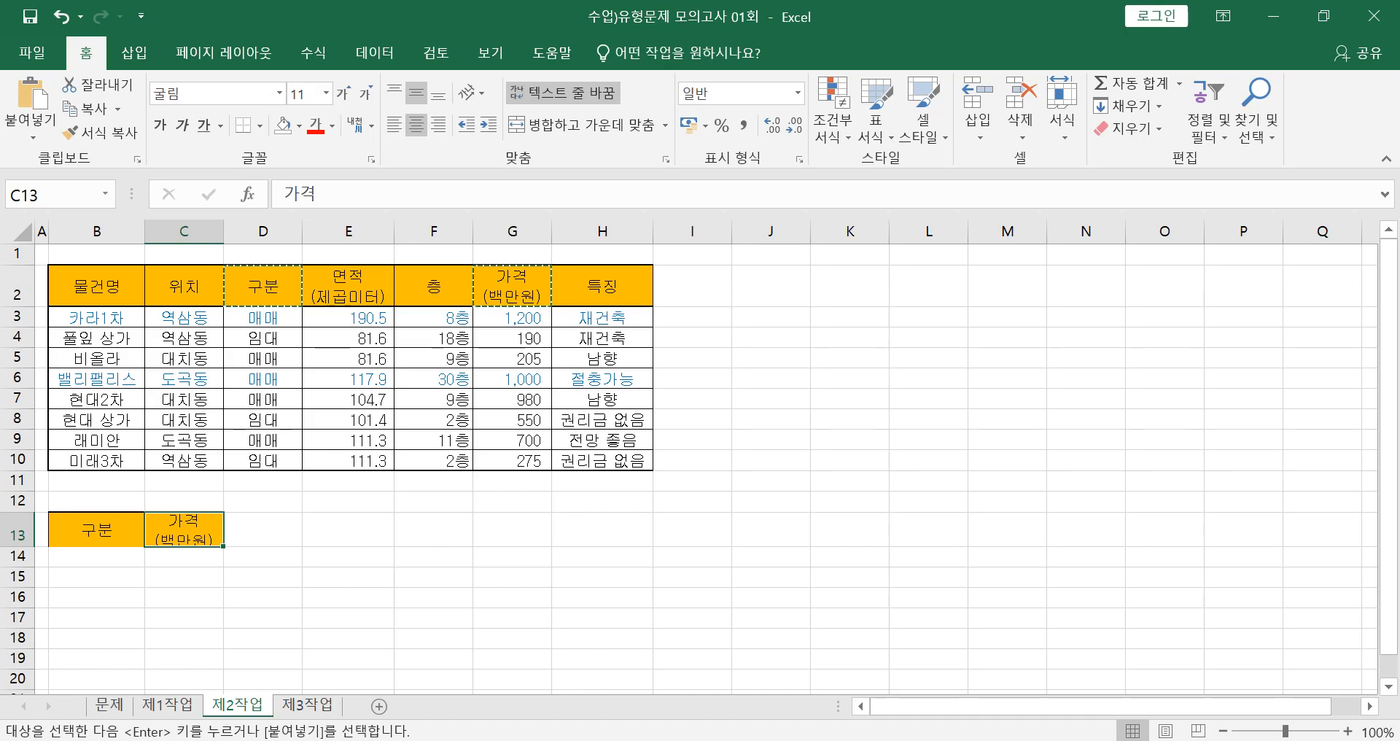
- Switch to the Hangul exam document and check the 구분 and 가격(백만원) criteria values for the advanced filter
click(393, 740)
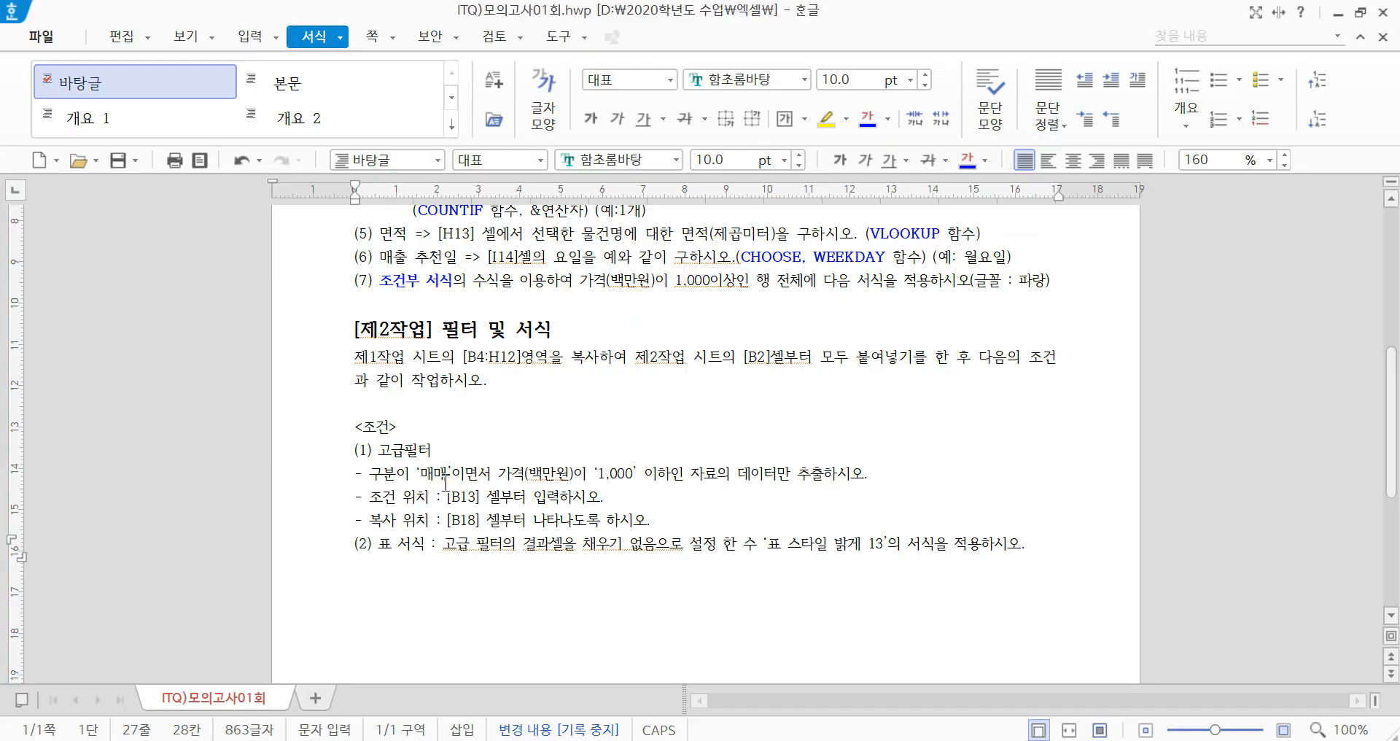
drag(427, 478, 442, 479)
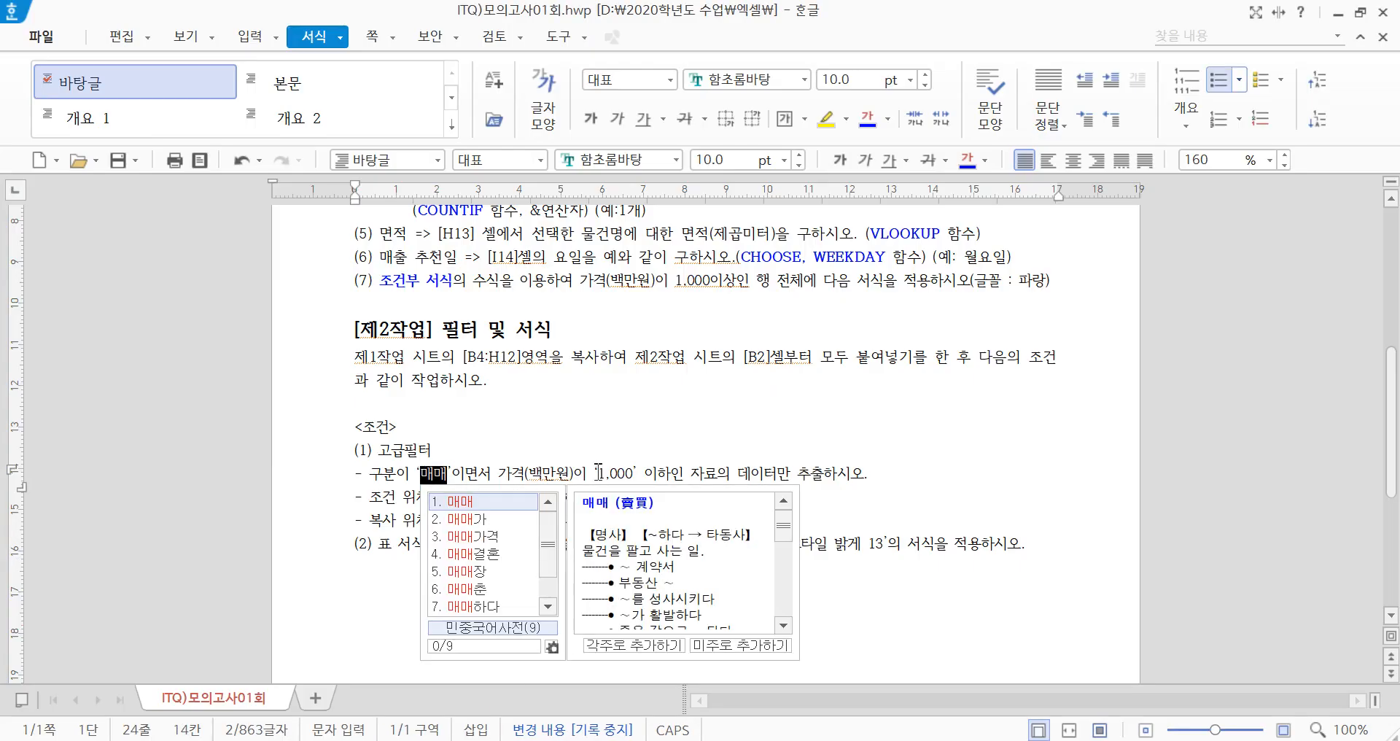
drag(598, 474, 652, 475)
key(Down)
key(Down)
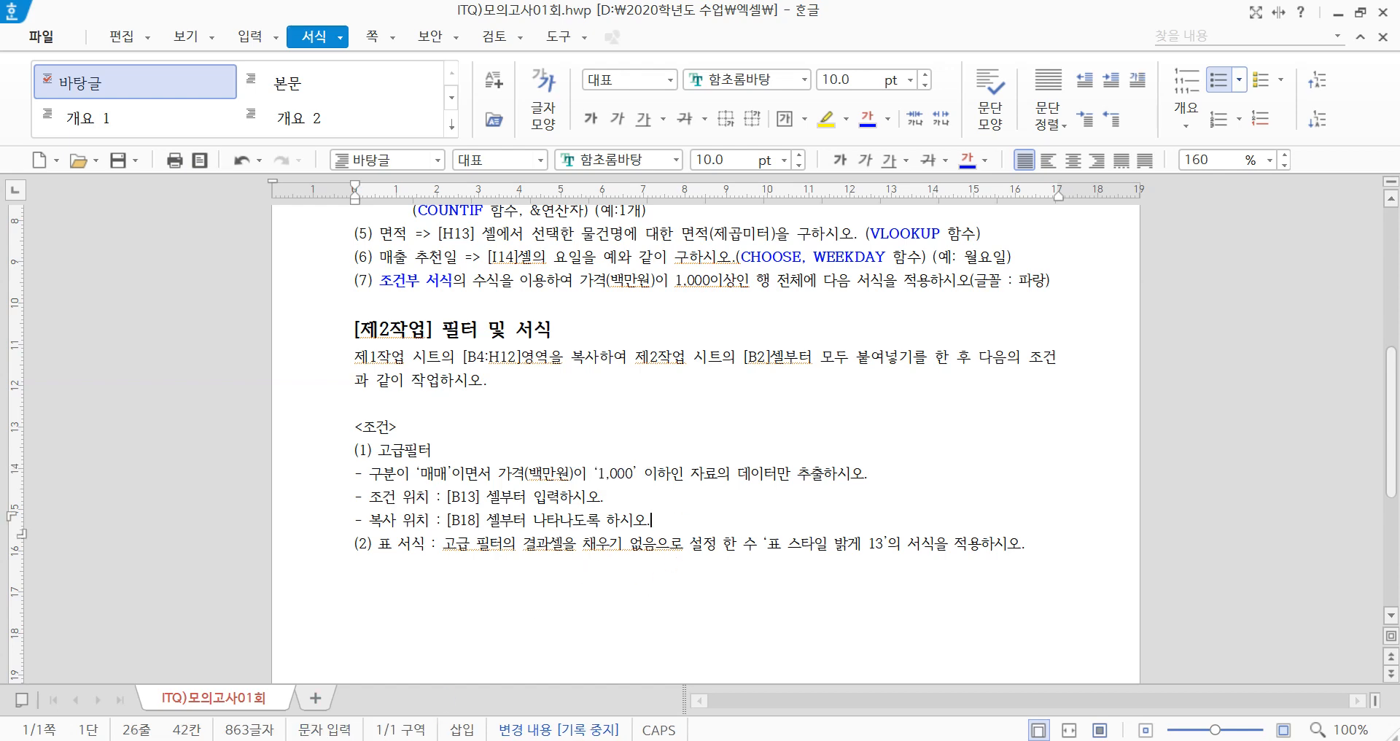
- Close the 2020년 1학기 시간표 workbook and switch to the 수업)유형문제 모의고사 01회 workbook in Excel
click(305, 740)
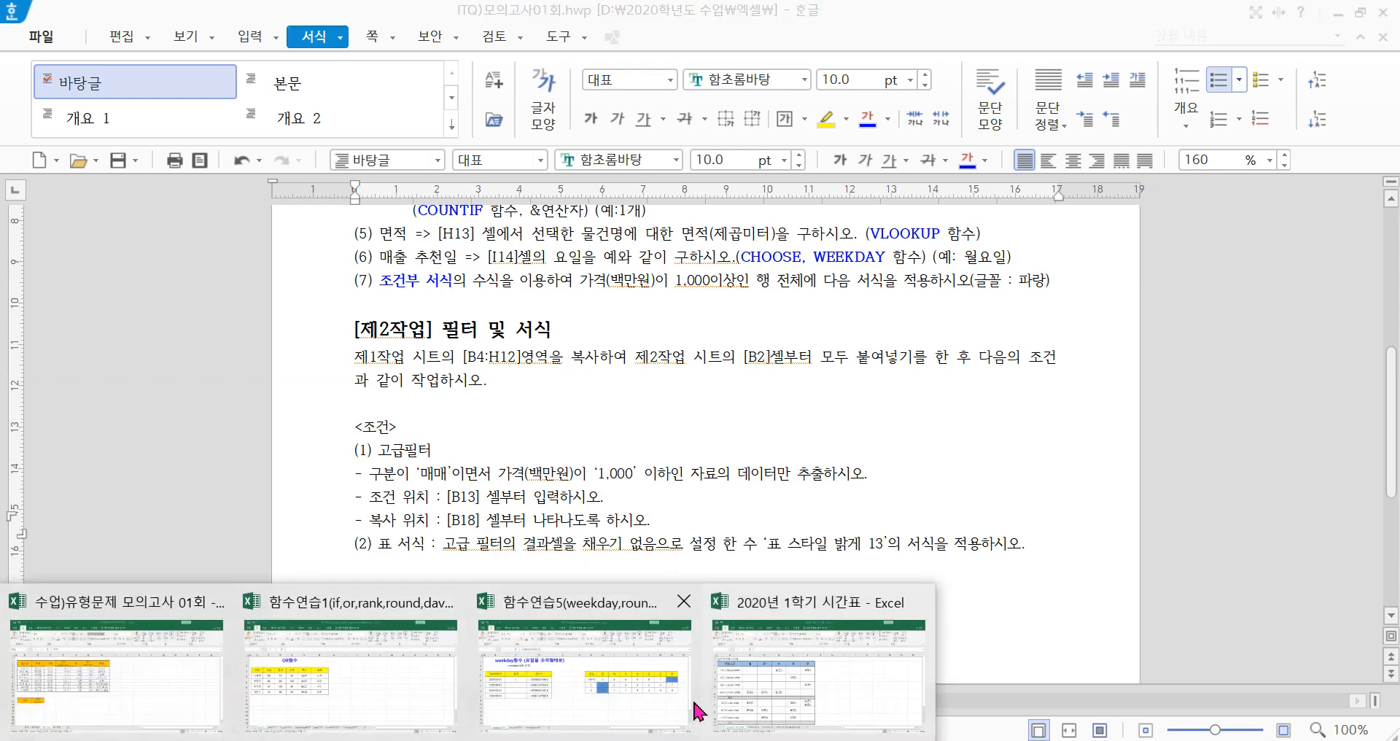
mouse_move(866, 612)
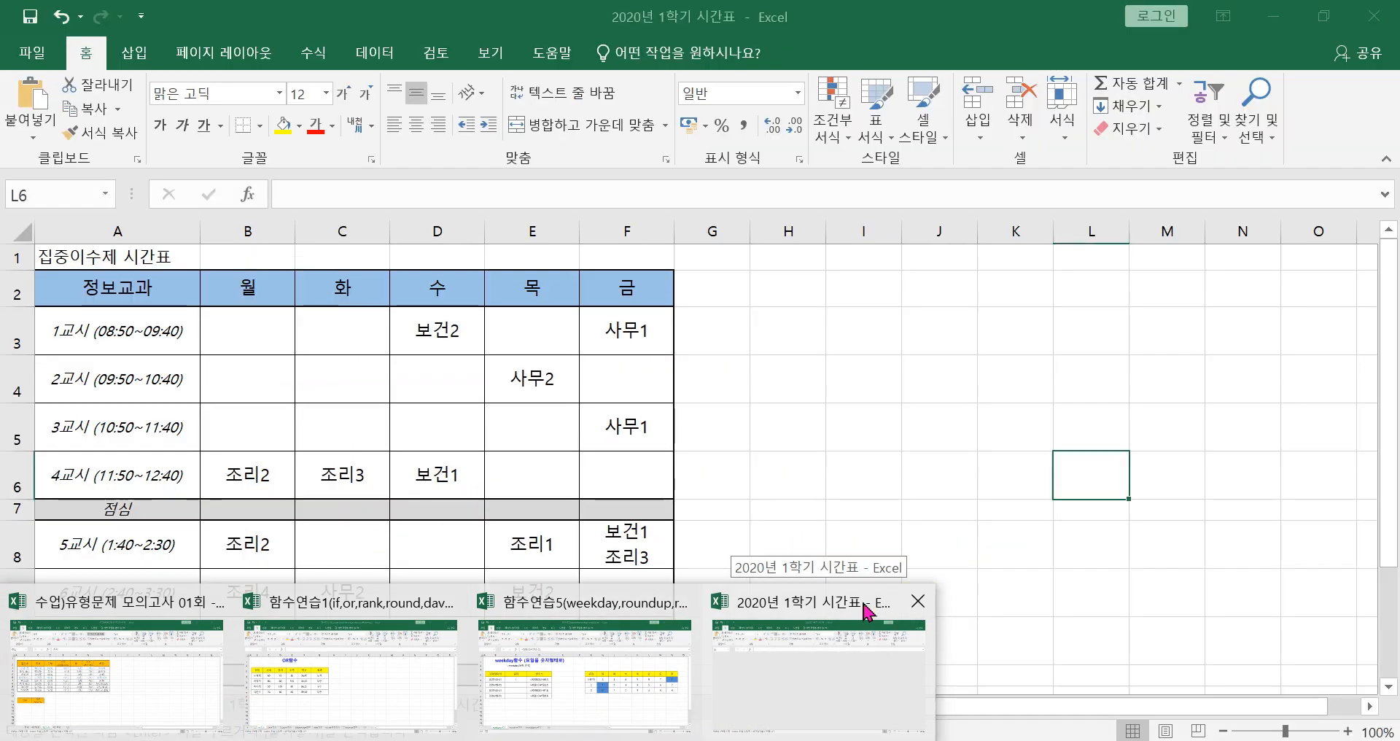
click(918, 601)
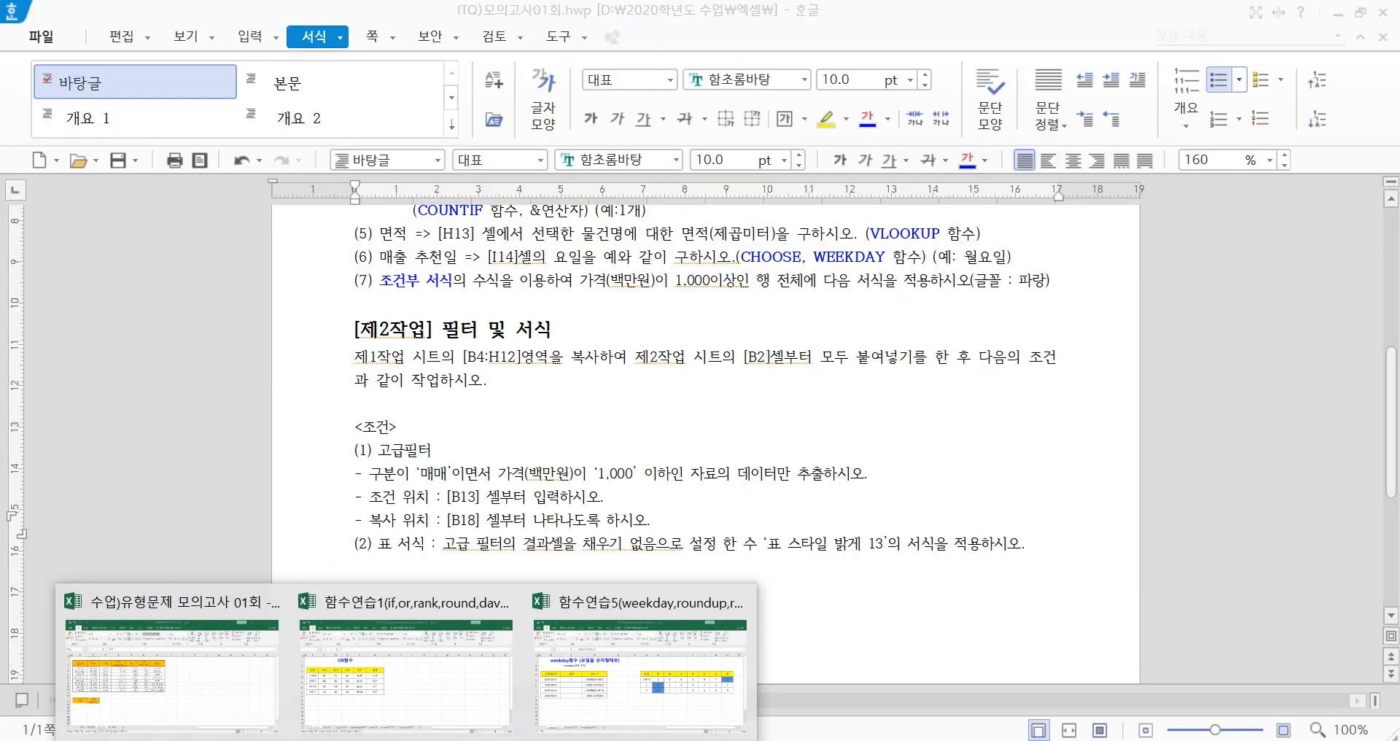
click(184, 699)
- Copy 매매 from D5 into B14 as the 구분 criterion
click(100, 558)
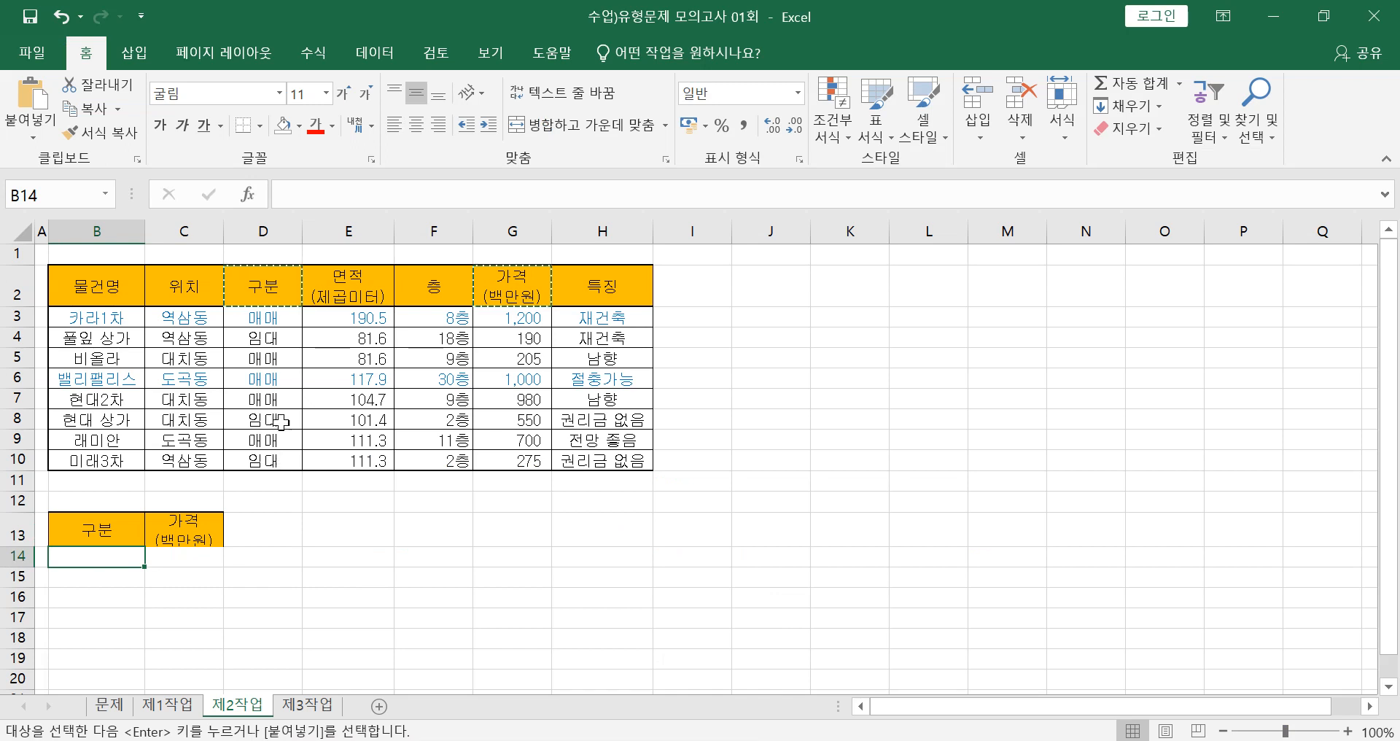
click(262, 358)
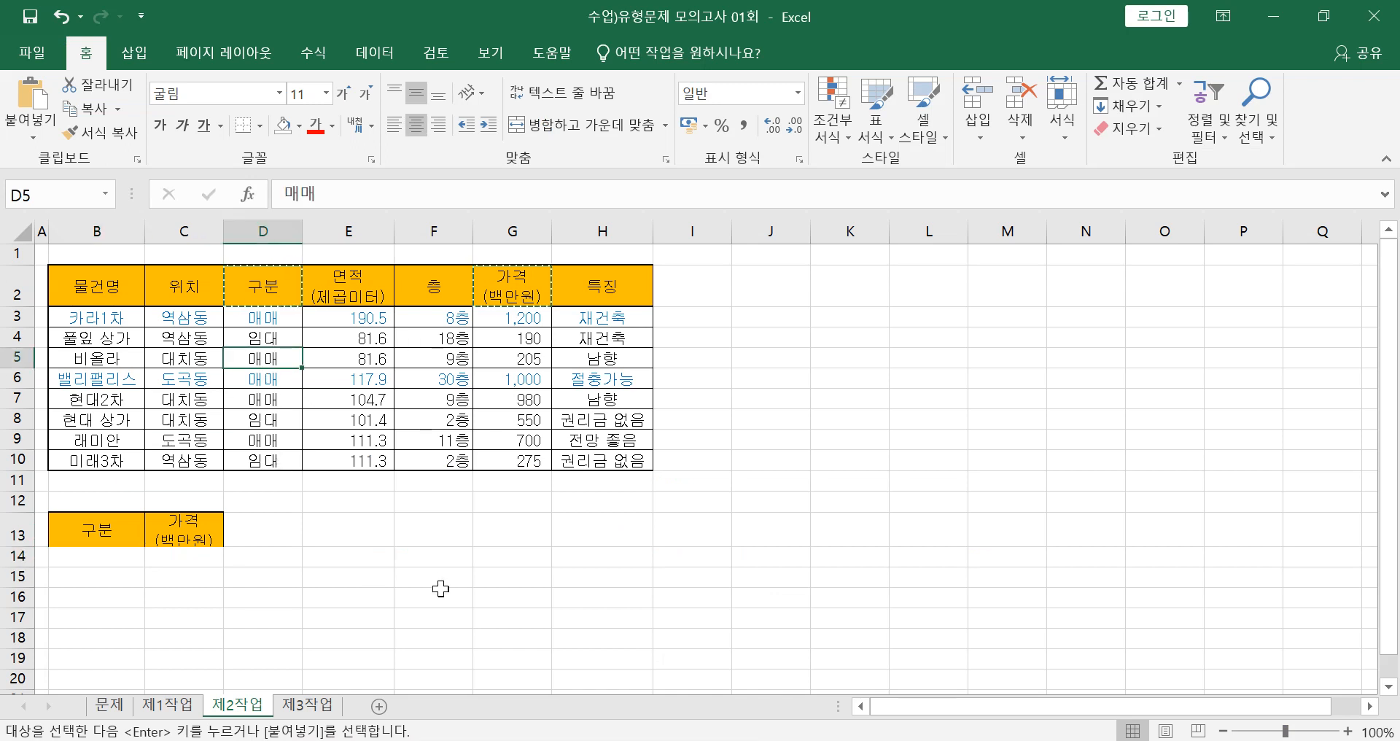
key(ctrl+c)
click(118, 559)
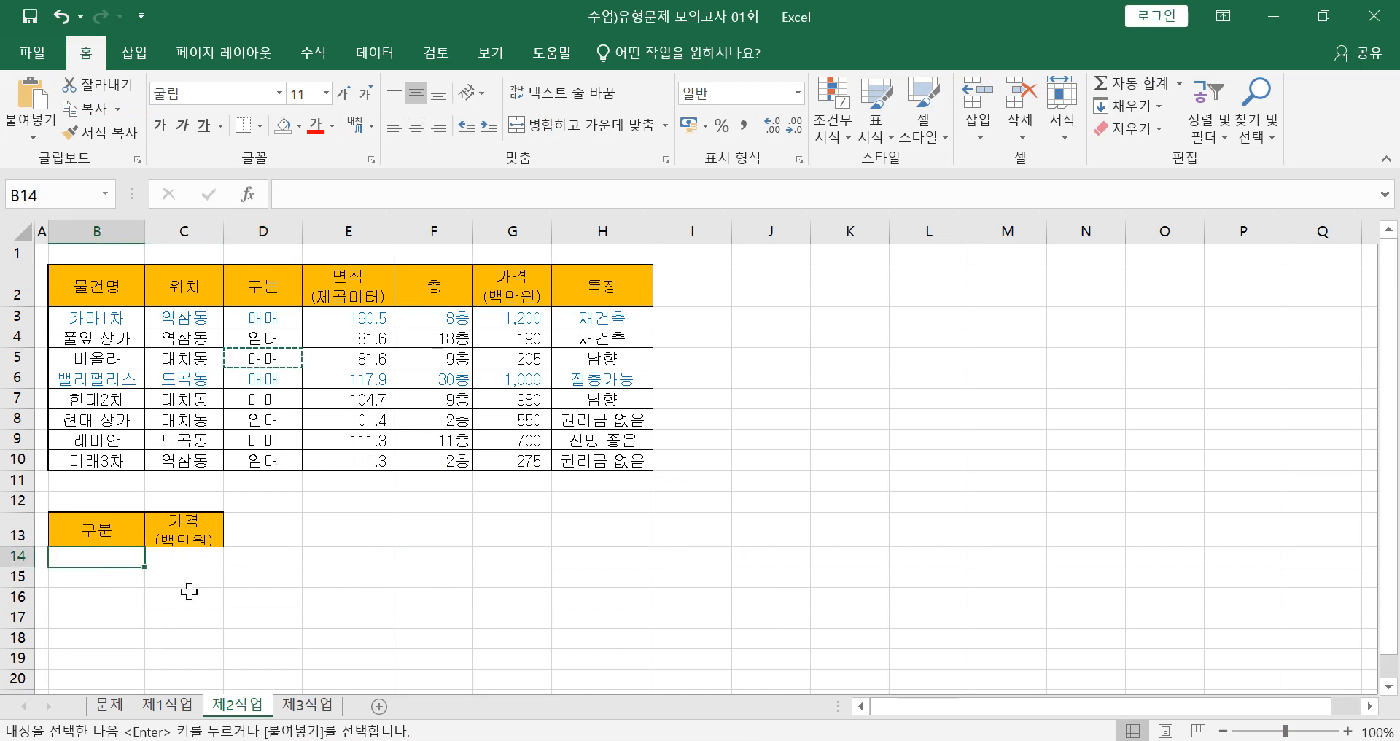
key(ctrl+v)
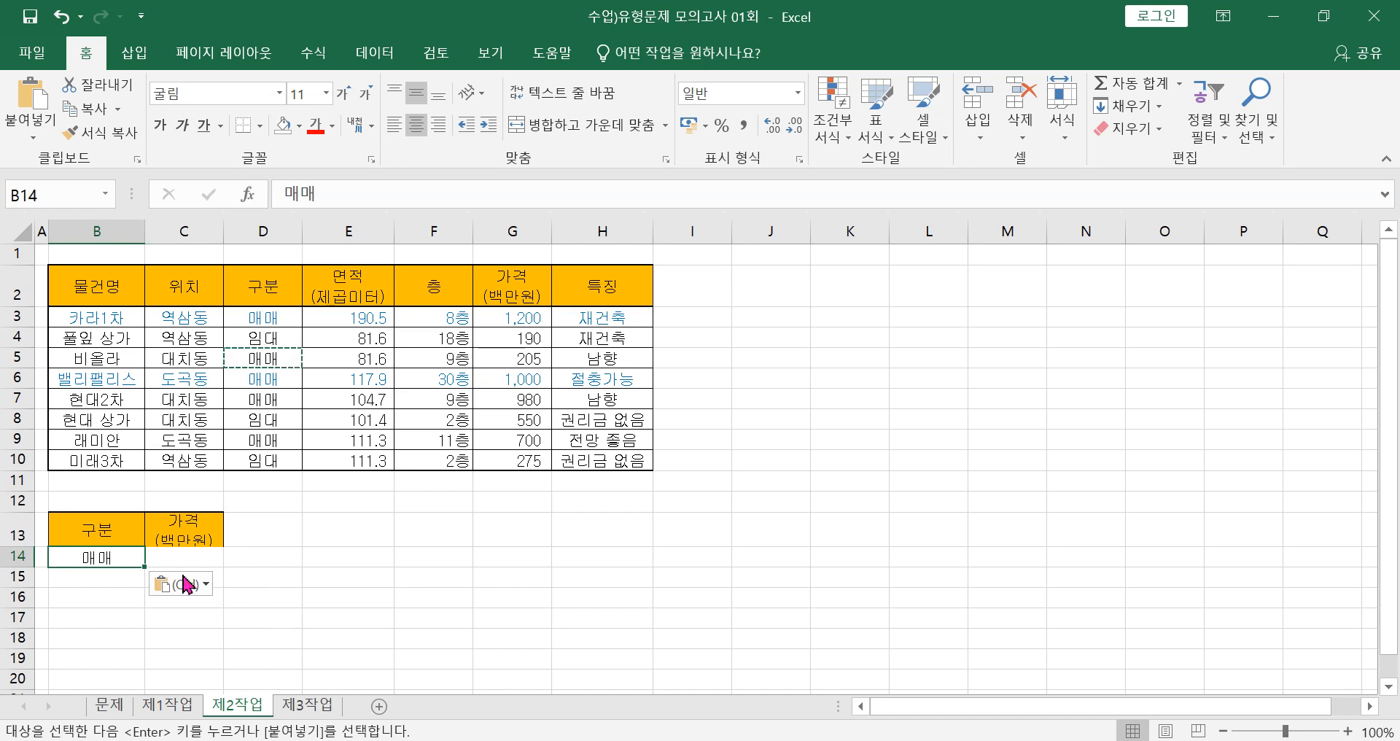
- Enter <=1000 in C14 as the 가격(백만원) criterion
click(206, 559)
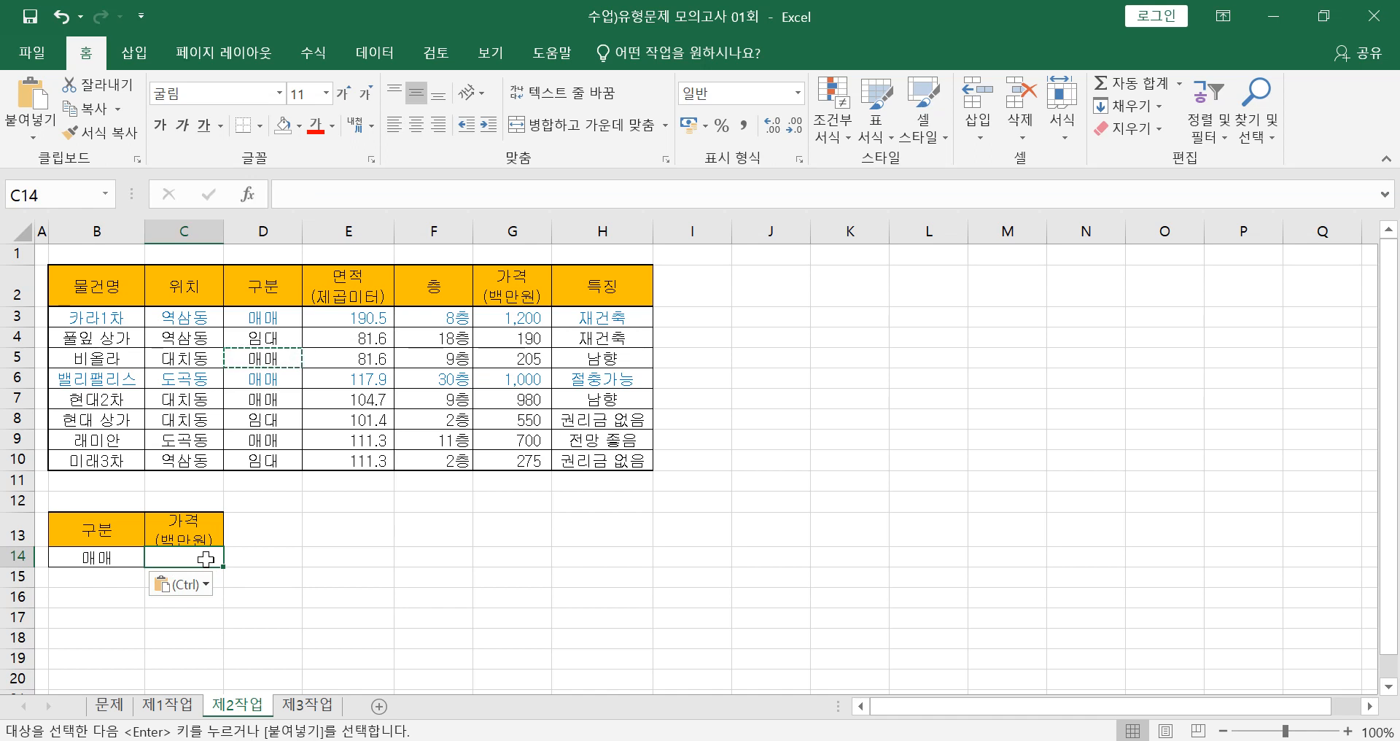
text(<)
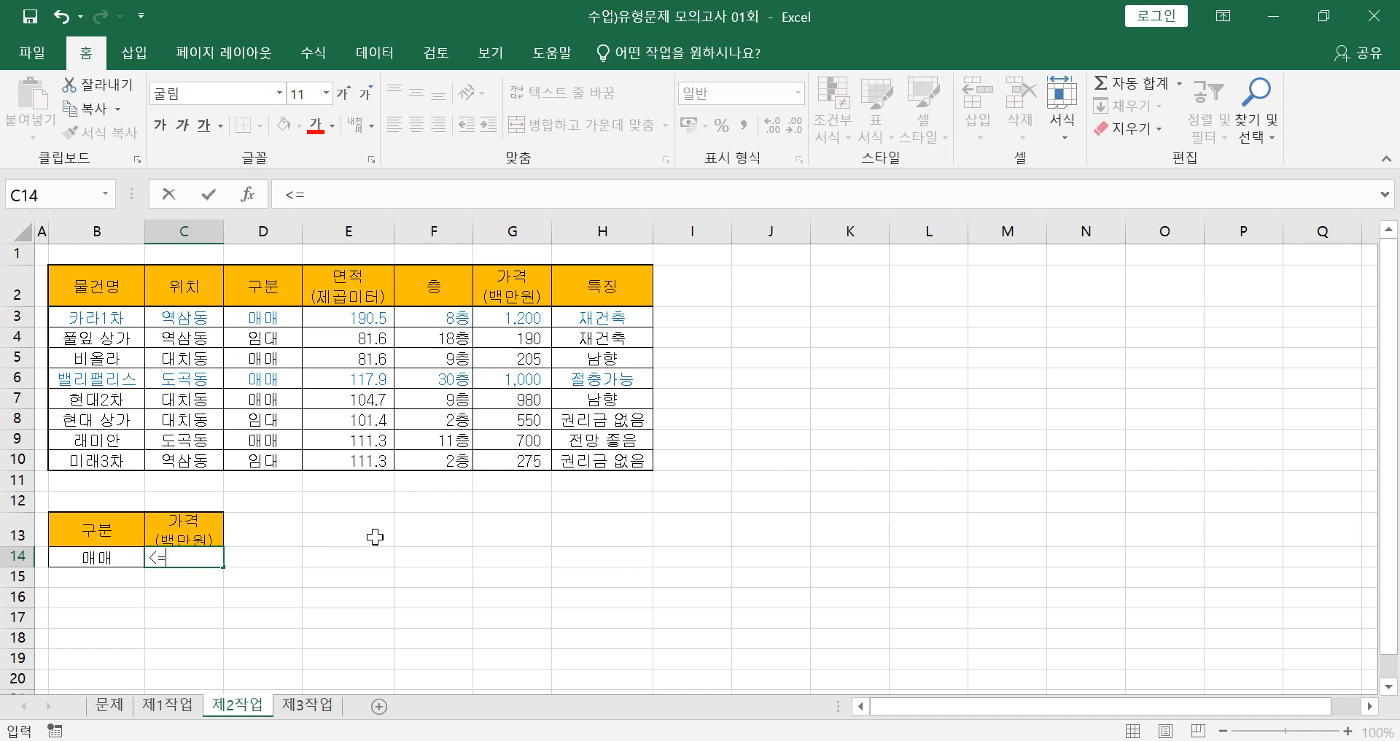
text(=1000)
click(532, 625)
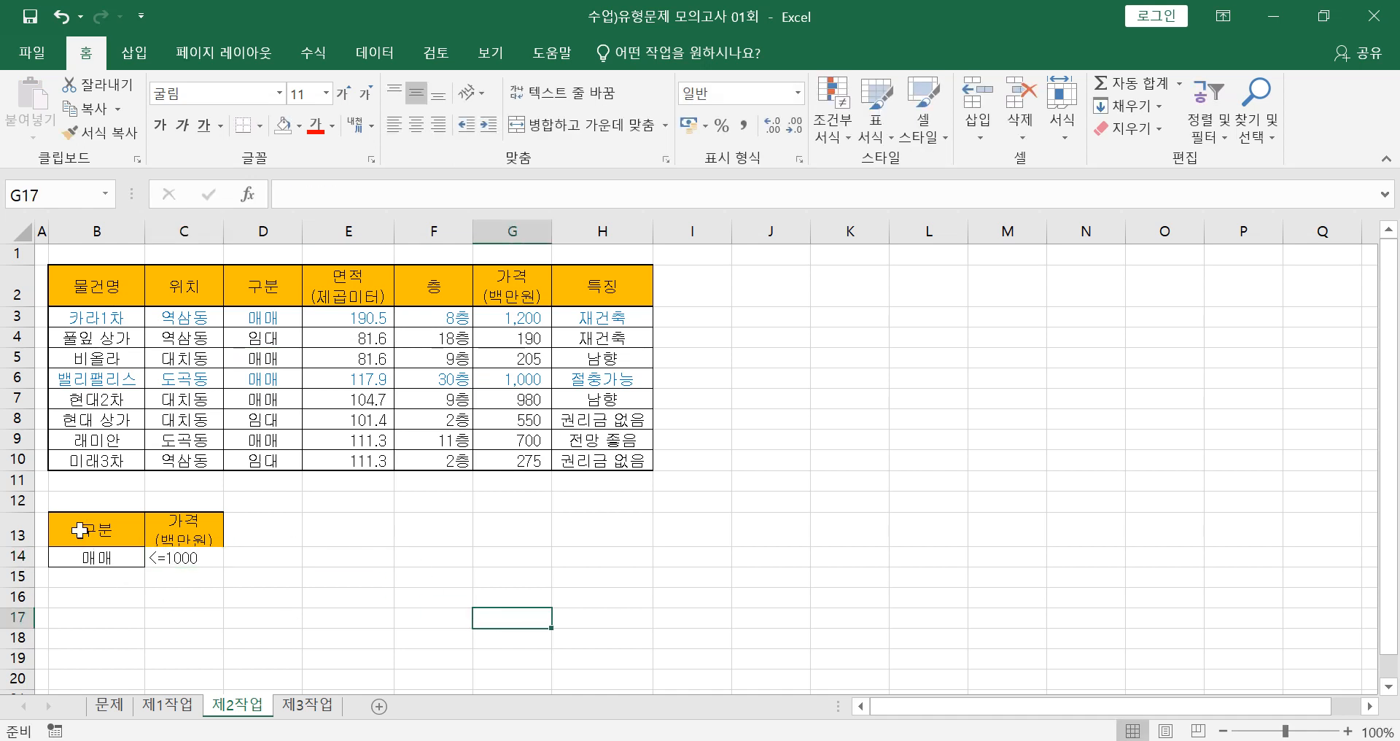
- Review the criteria cells and source table, and switch to the Hangul document to reread the 고급필터 criteria and copy locations
drag(80, 530, 166, 548)
click(374, 581)
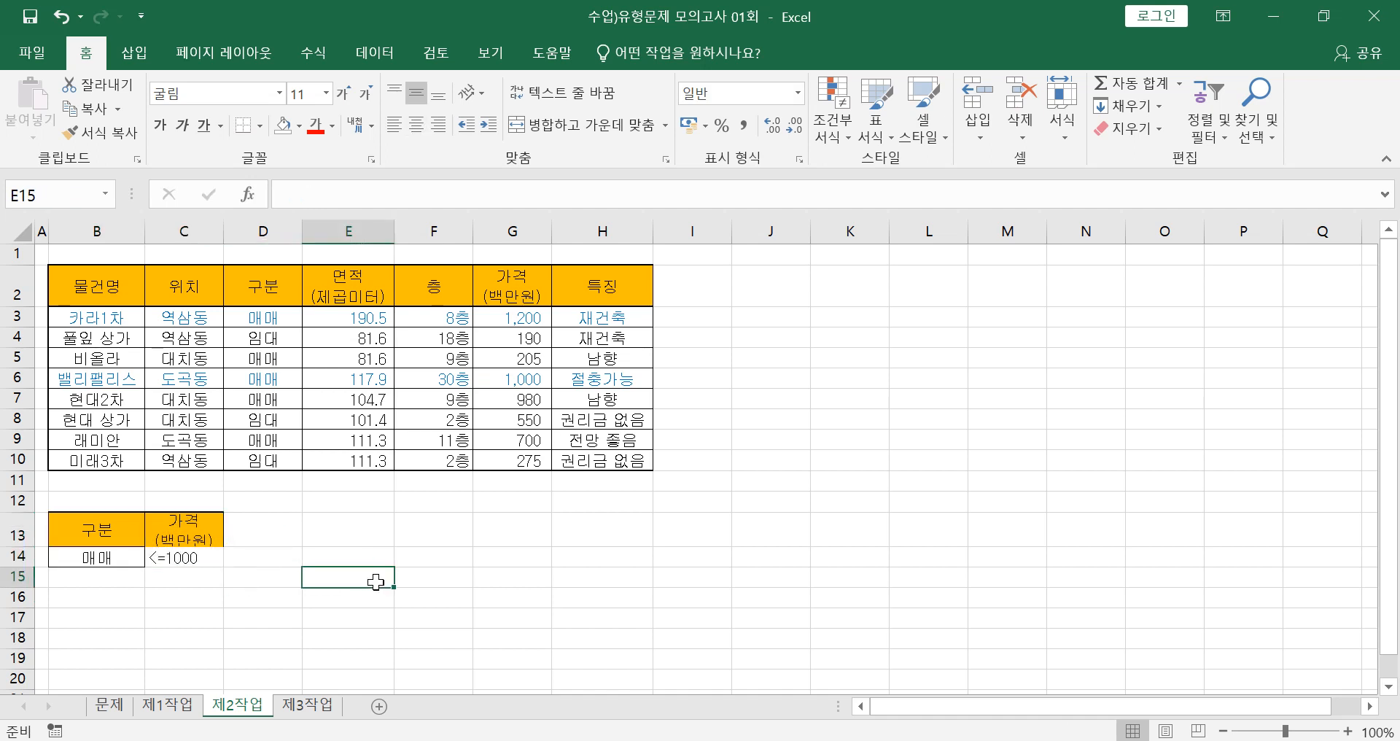
drag(91, 295, 579, 469)
key(alt+Tab)
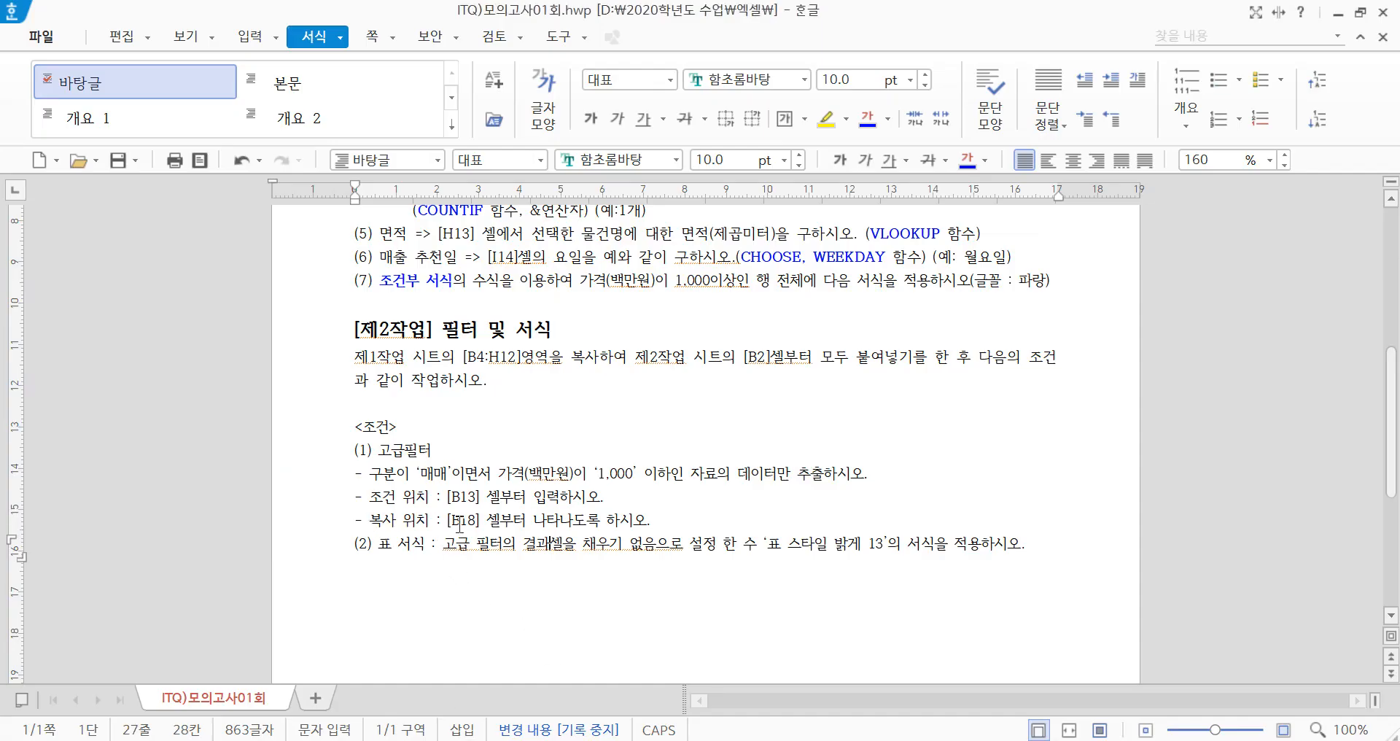
drag(451, 520, 620, 522)
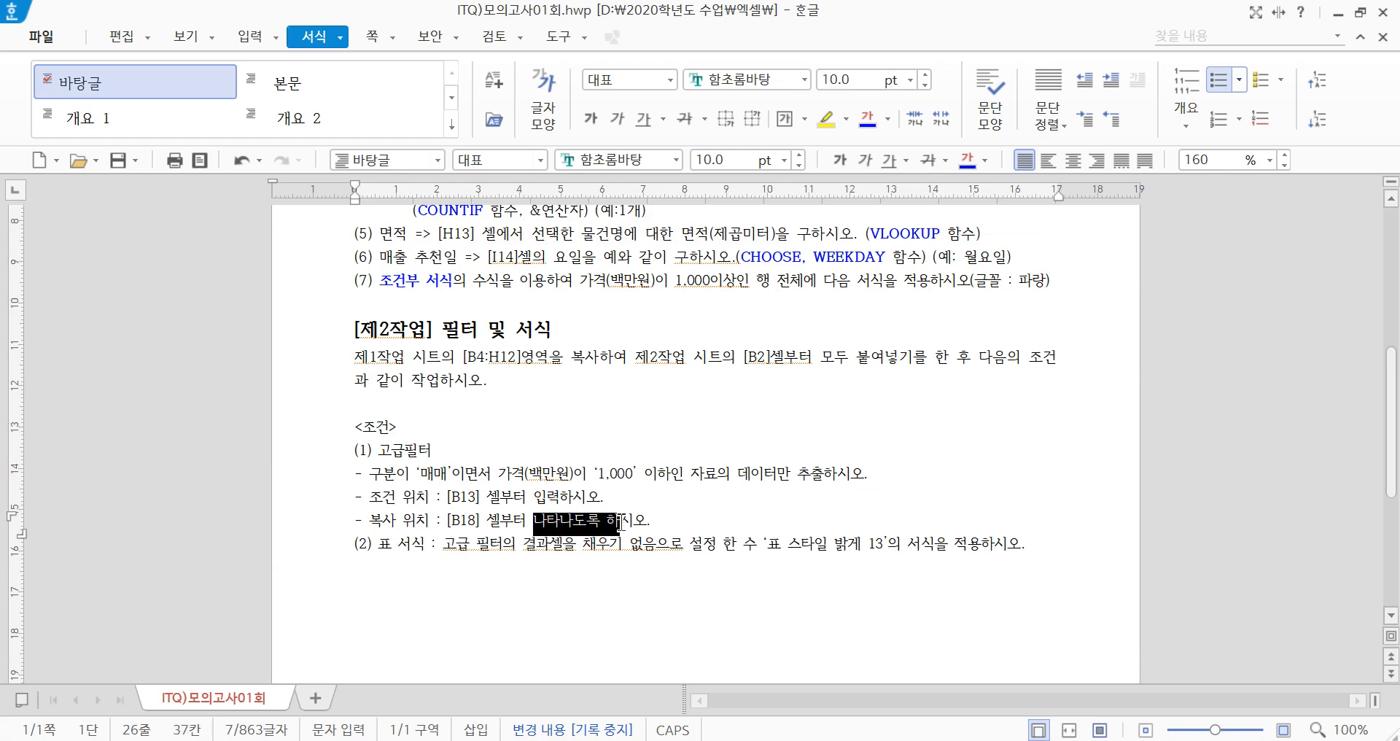
click(619, 522)
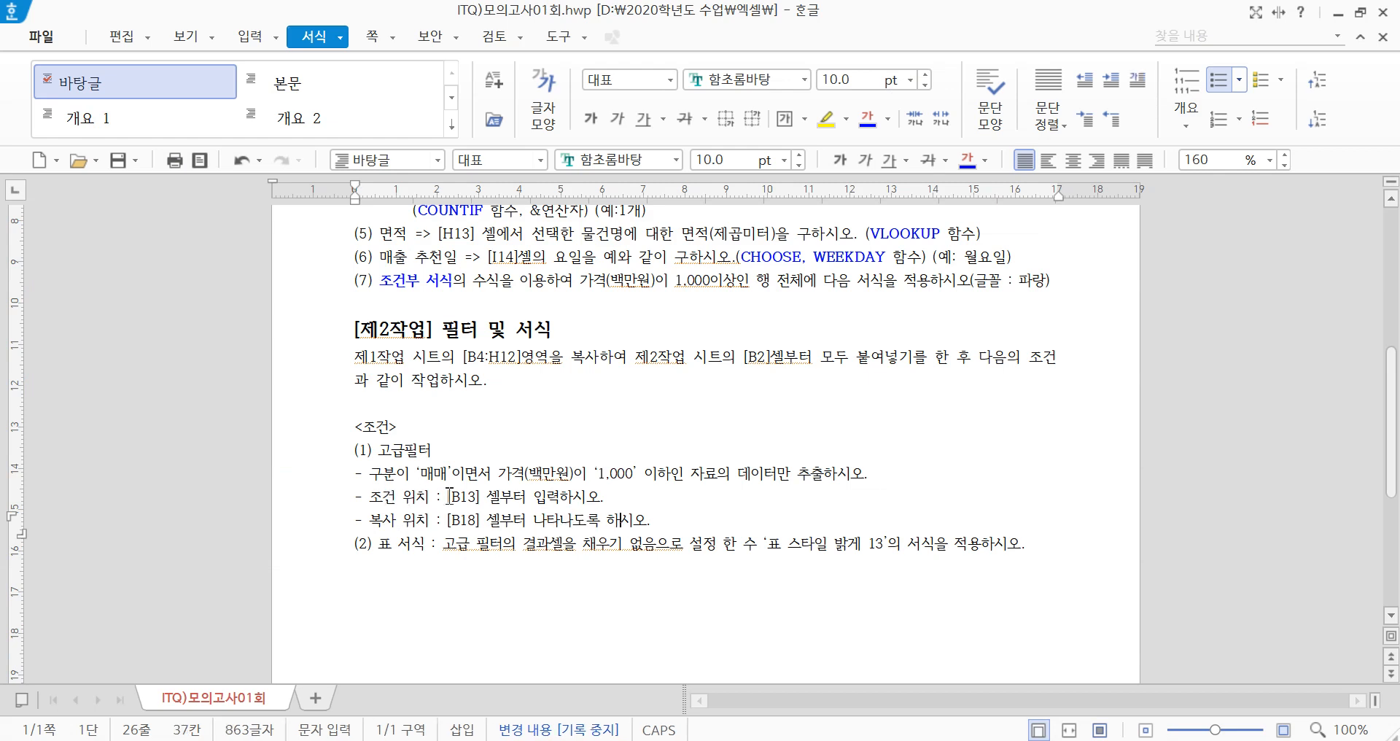
drag(454, 496, 491, 496)
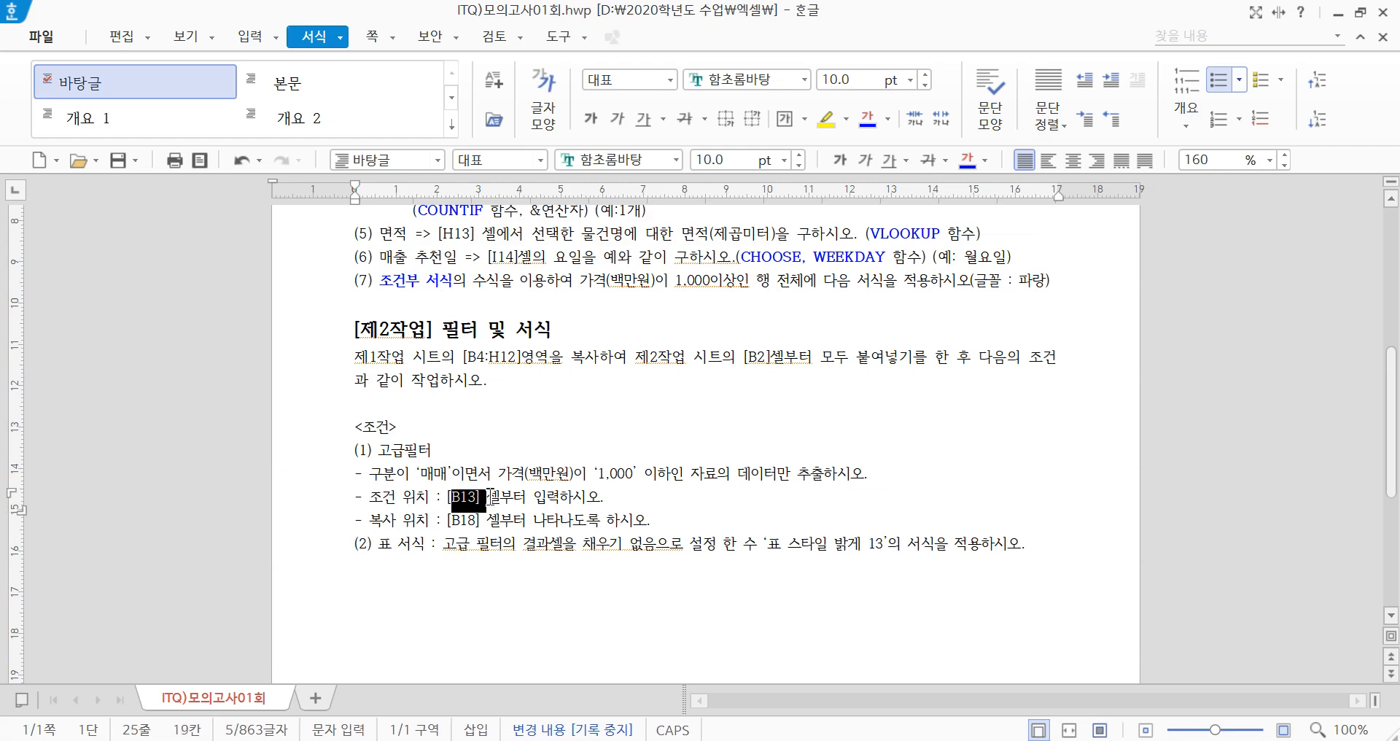
drag(375, 457, 436, 457)
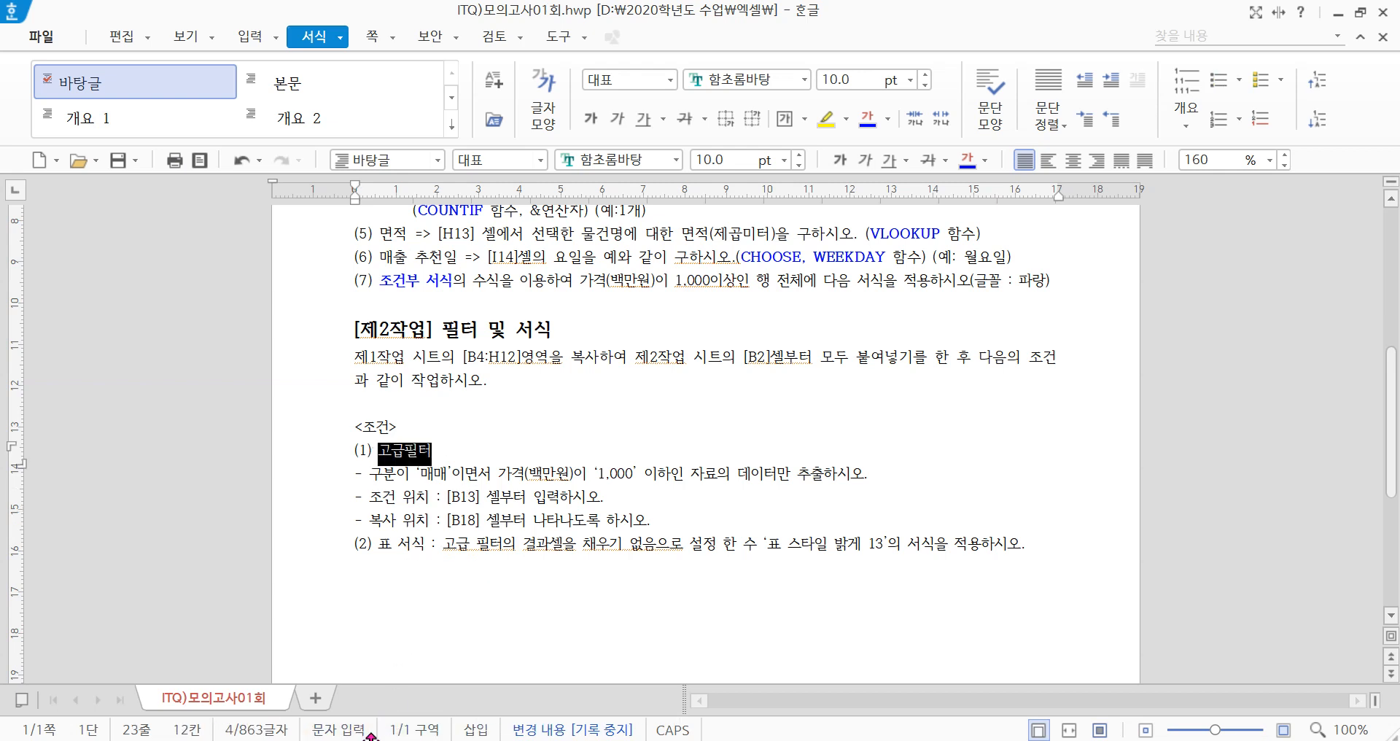
- Switch back to Excel and check the source table B2:H10 and the criteria range B13:C14
click(226, 676)
click(399, 645)
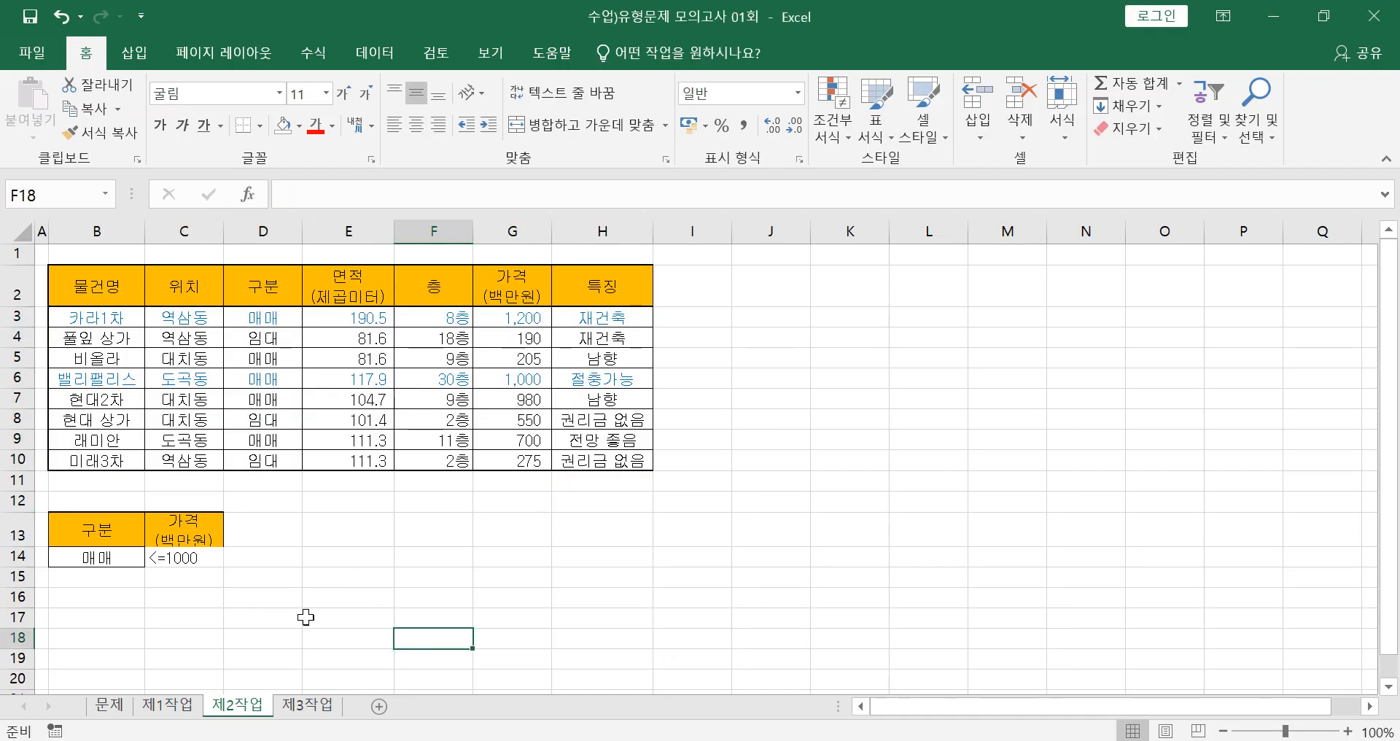
drag(82, 289, 636, 463)
drag(135, 521, 187, 556)
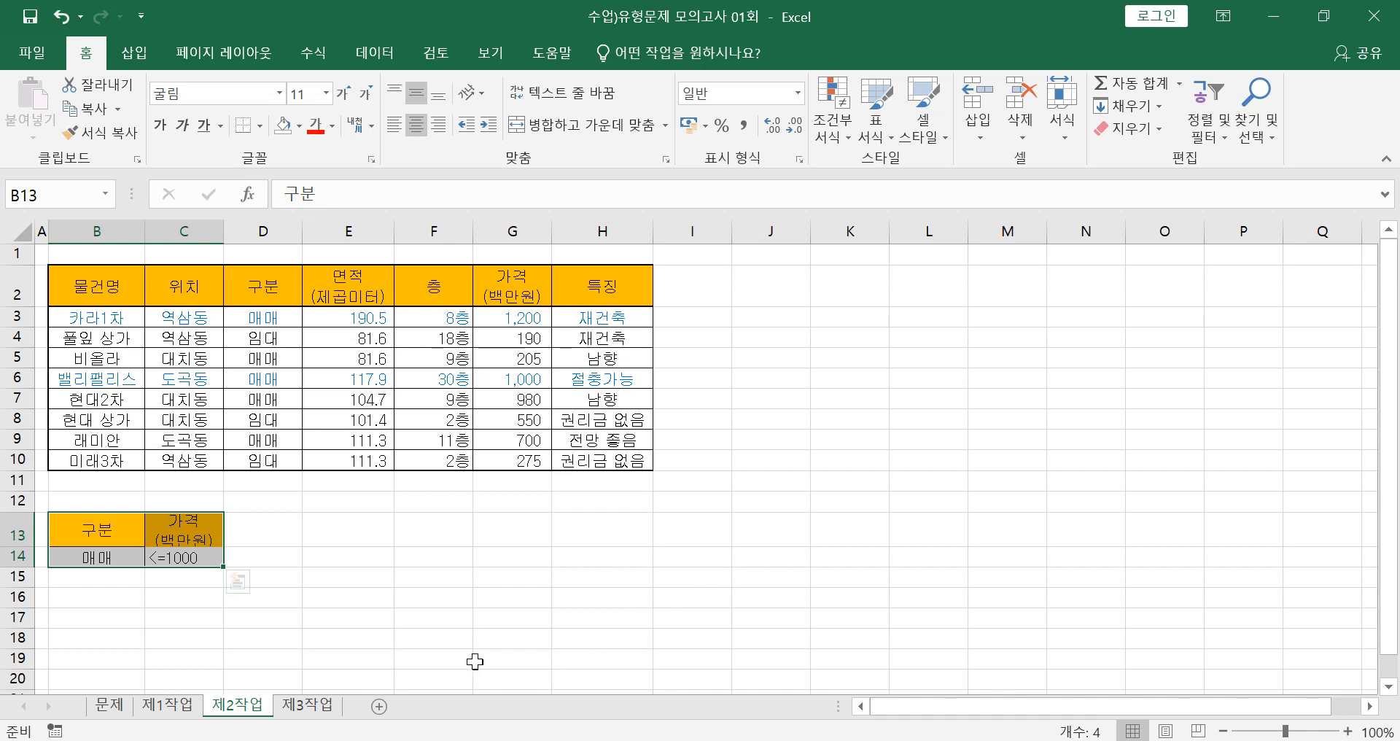
- Start an advanced filter from empty cell B18 and choose to copy the results to another location (다른 장소에 복사)
click(115, 645)
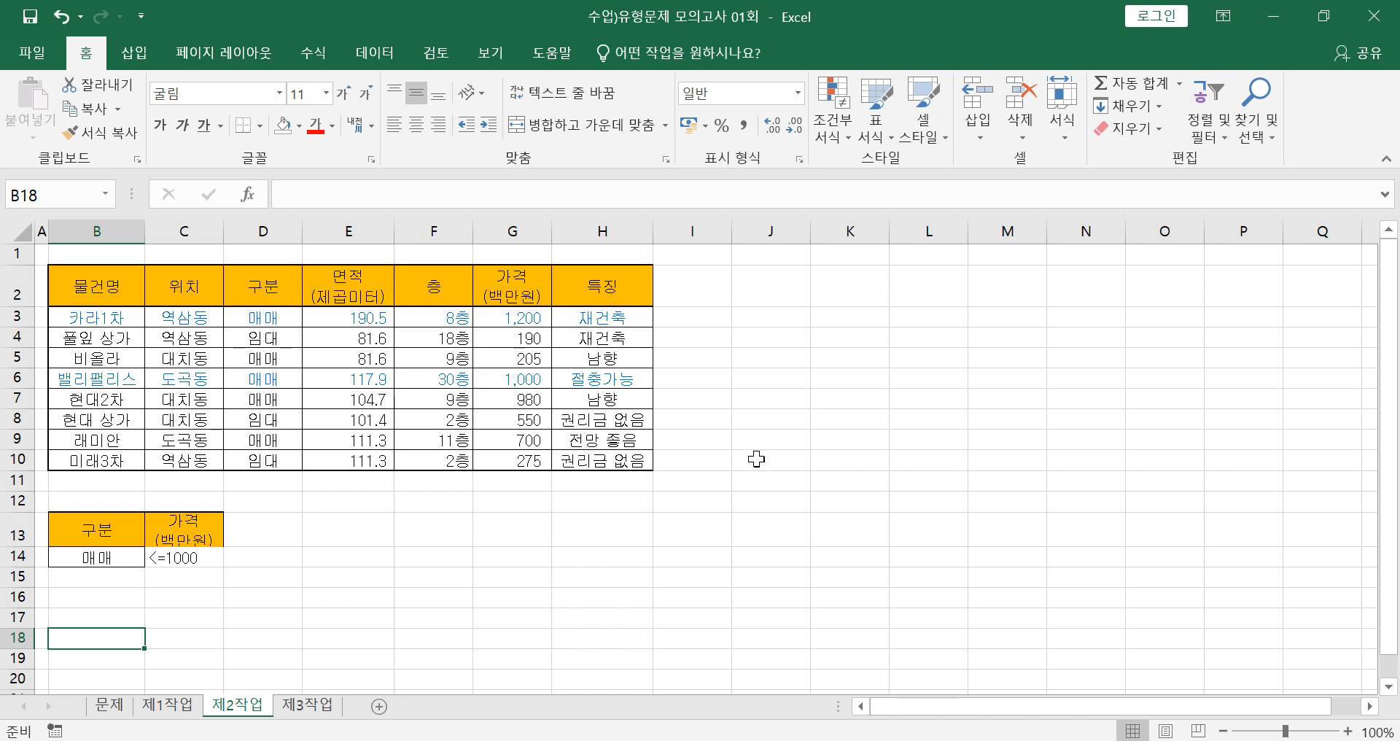
click(372, 57)
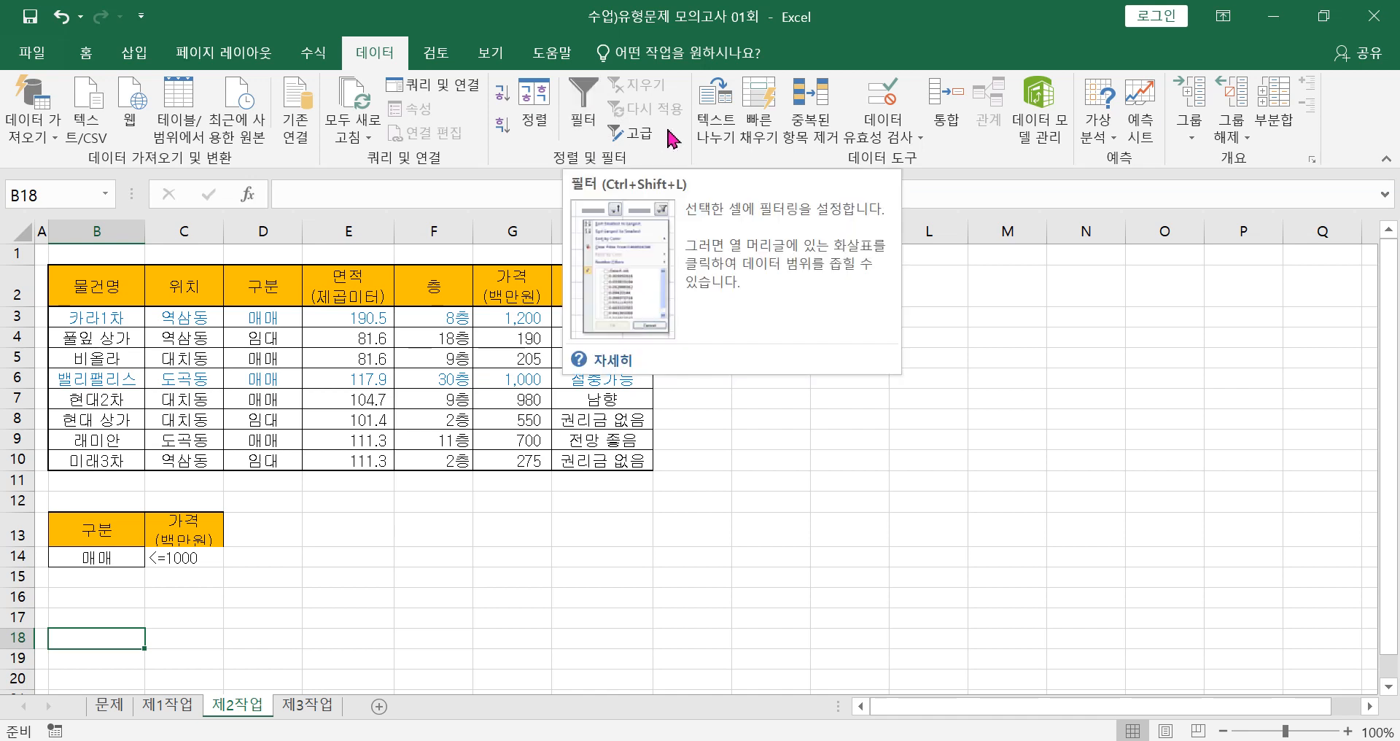
click(516, 480)
click(61, 656)
click(115, 637)
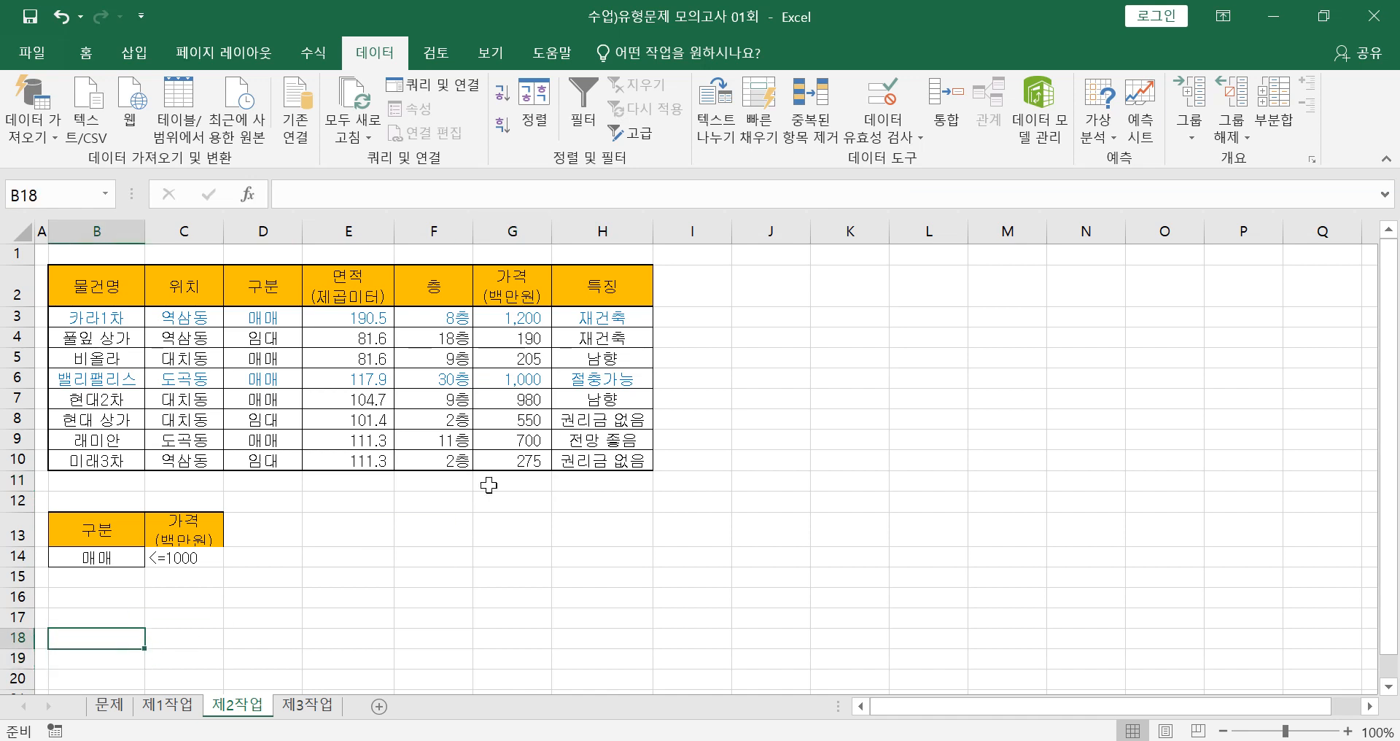
click(627, 139)
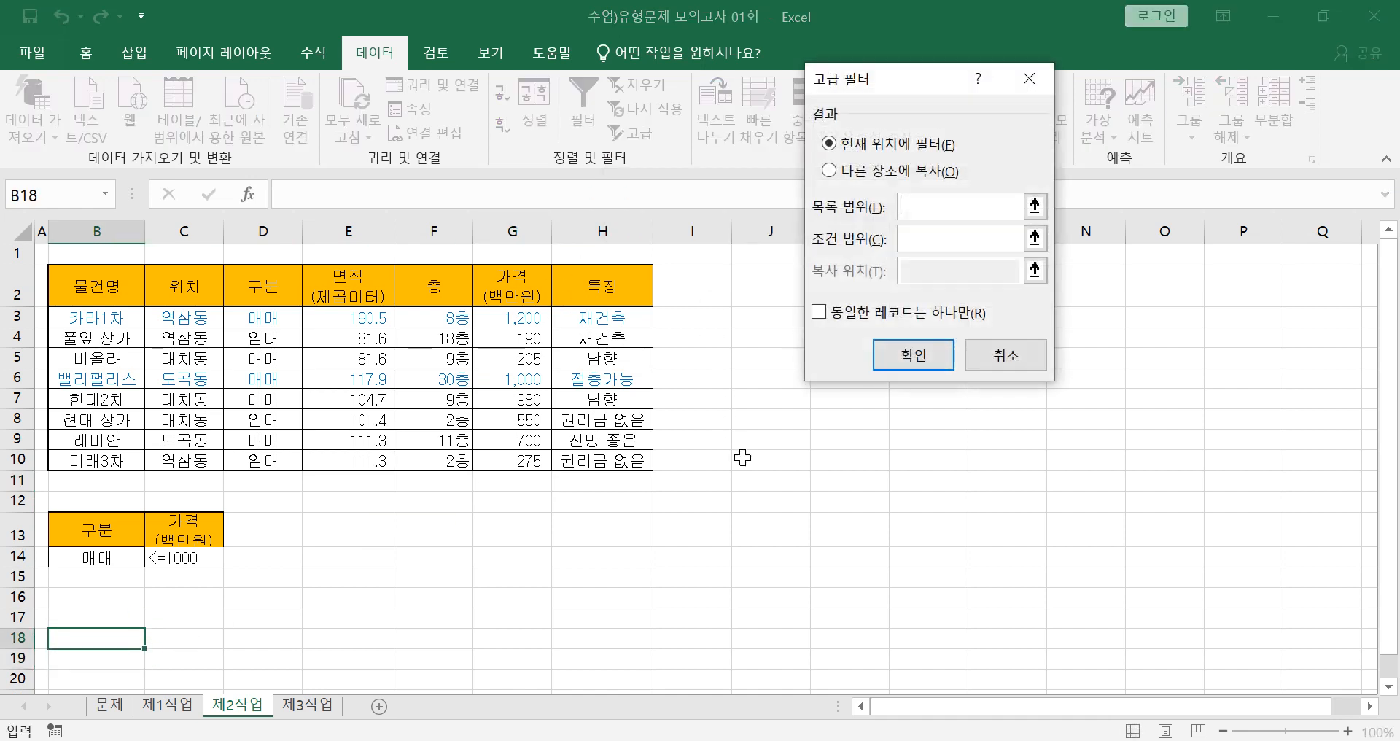
click(846, 173)
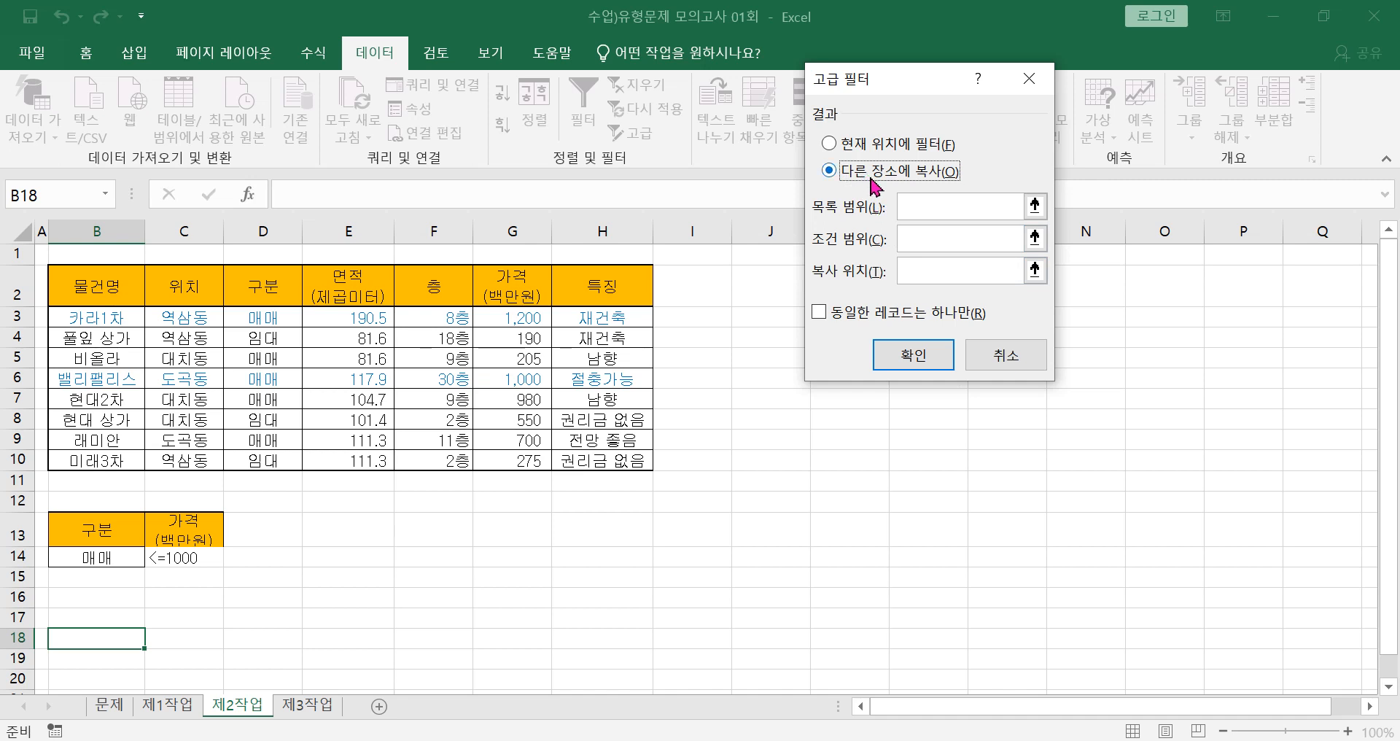
- Set the advanced filter's list range to B2:H10 and its criteria range to B13:C14
click(913, 207)
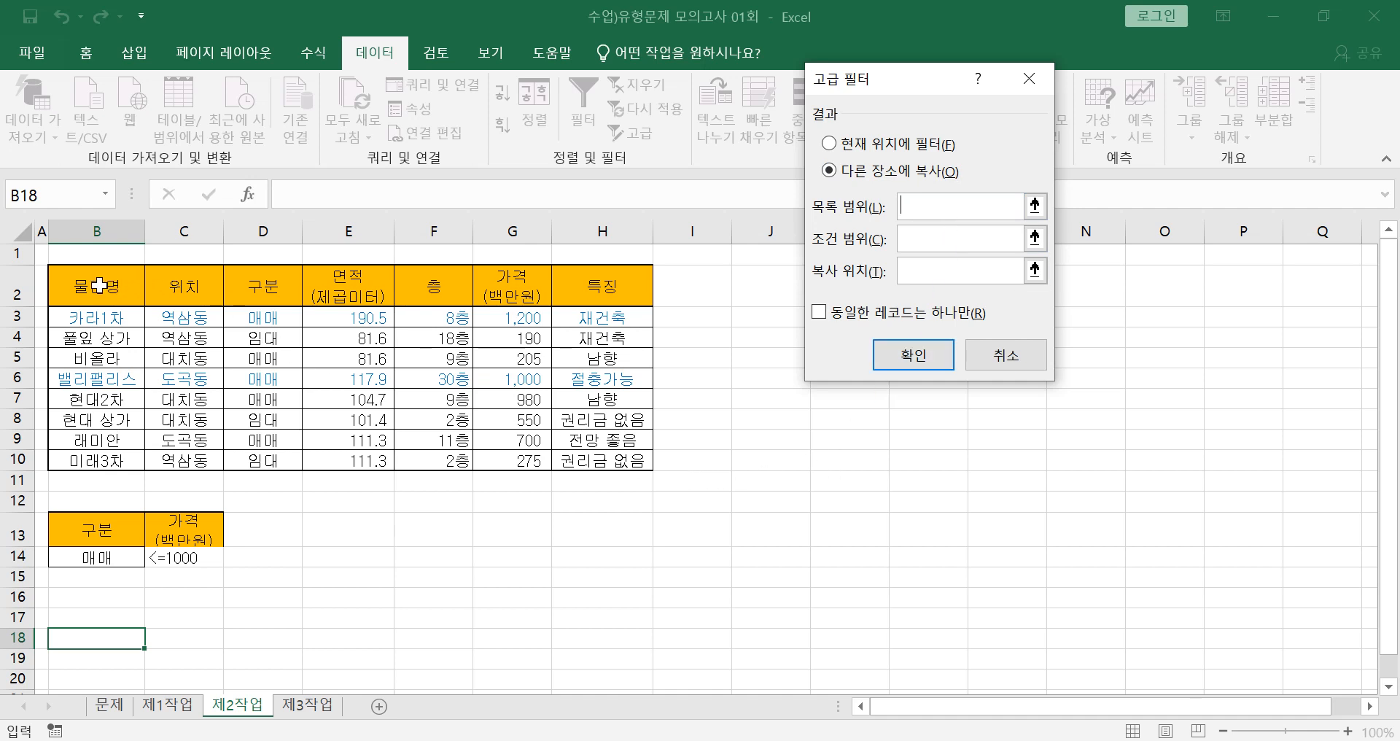
drag(99, 285, 625, 461)
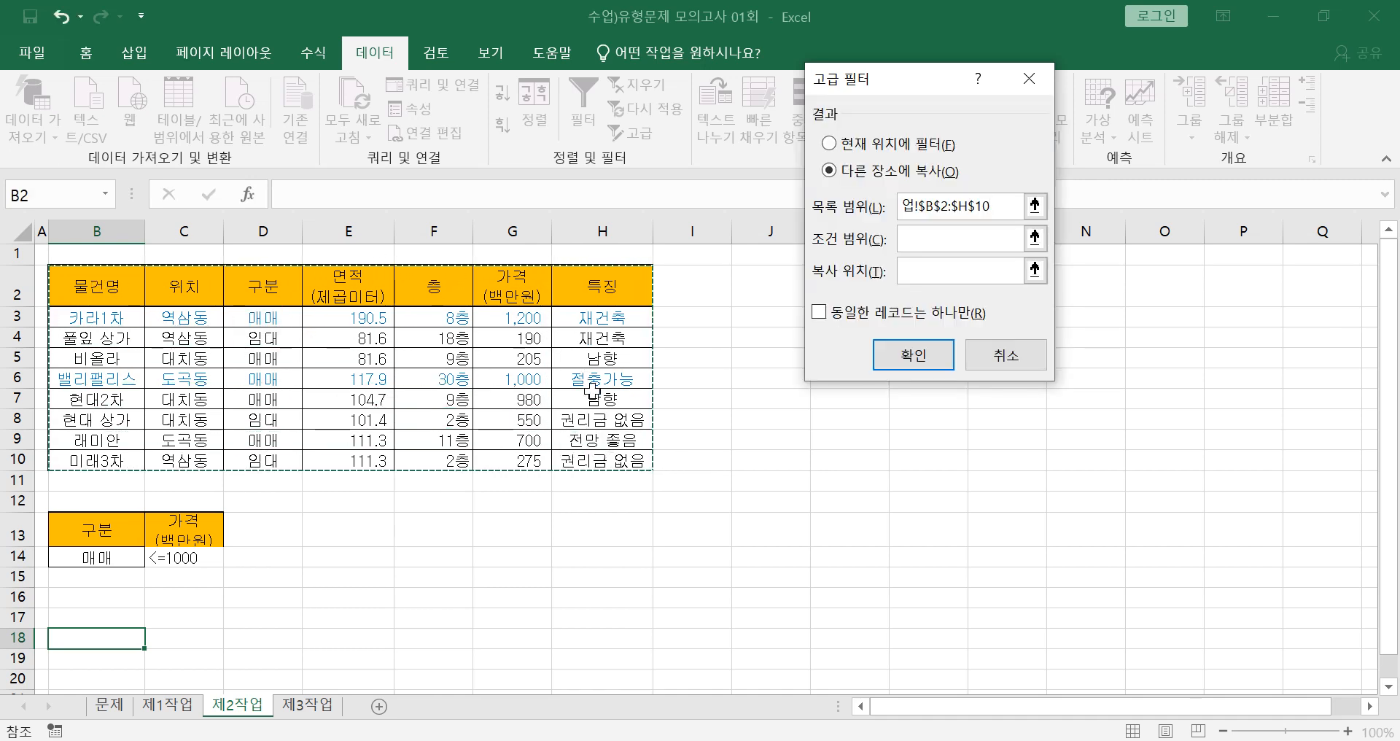
click(930, 237)
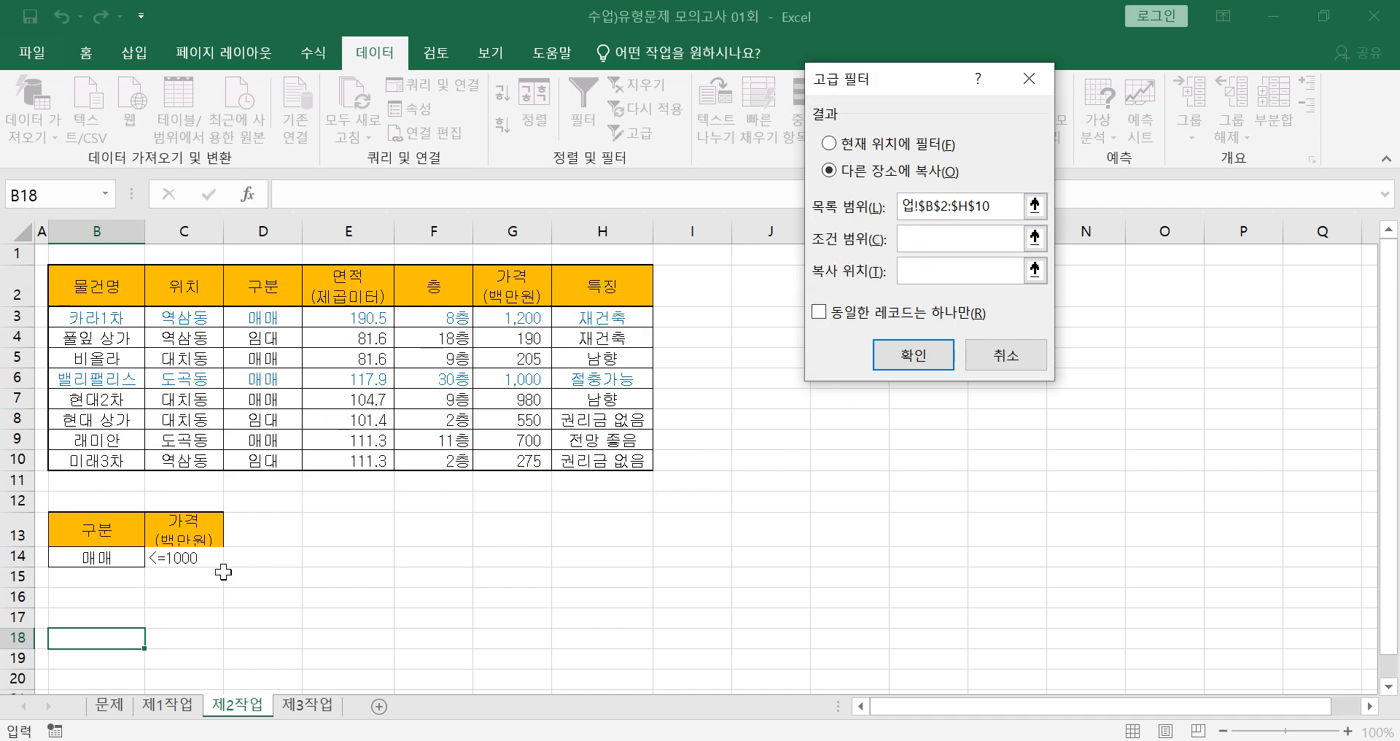
drag(60, 538, 276, 570)
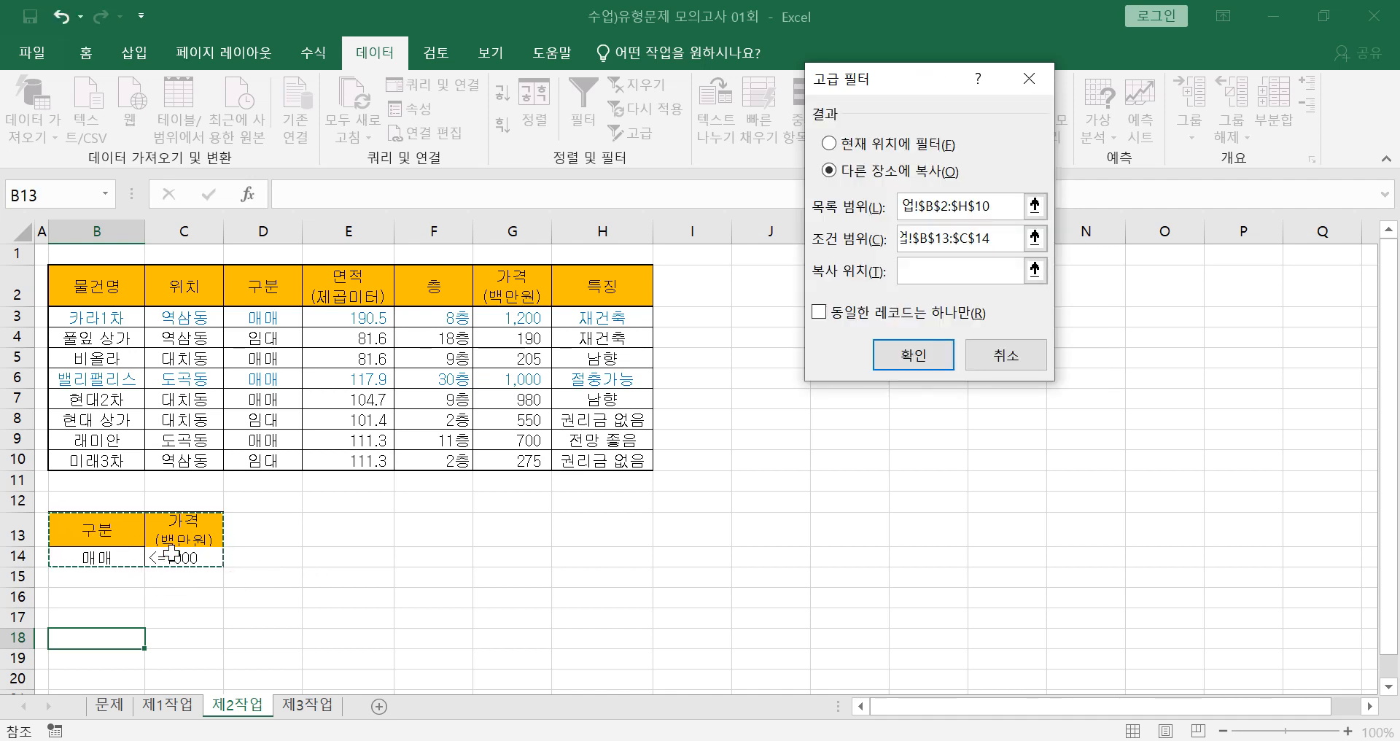
- Set B18 as the copy location and run the advanced filter
click(921, 272)
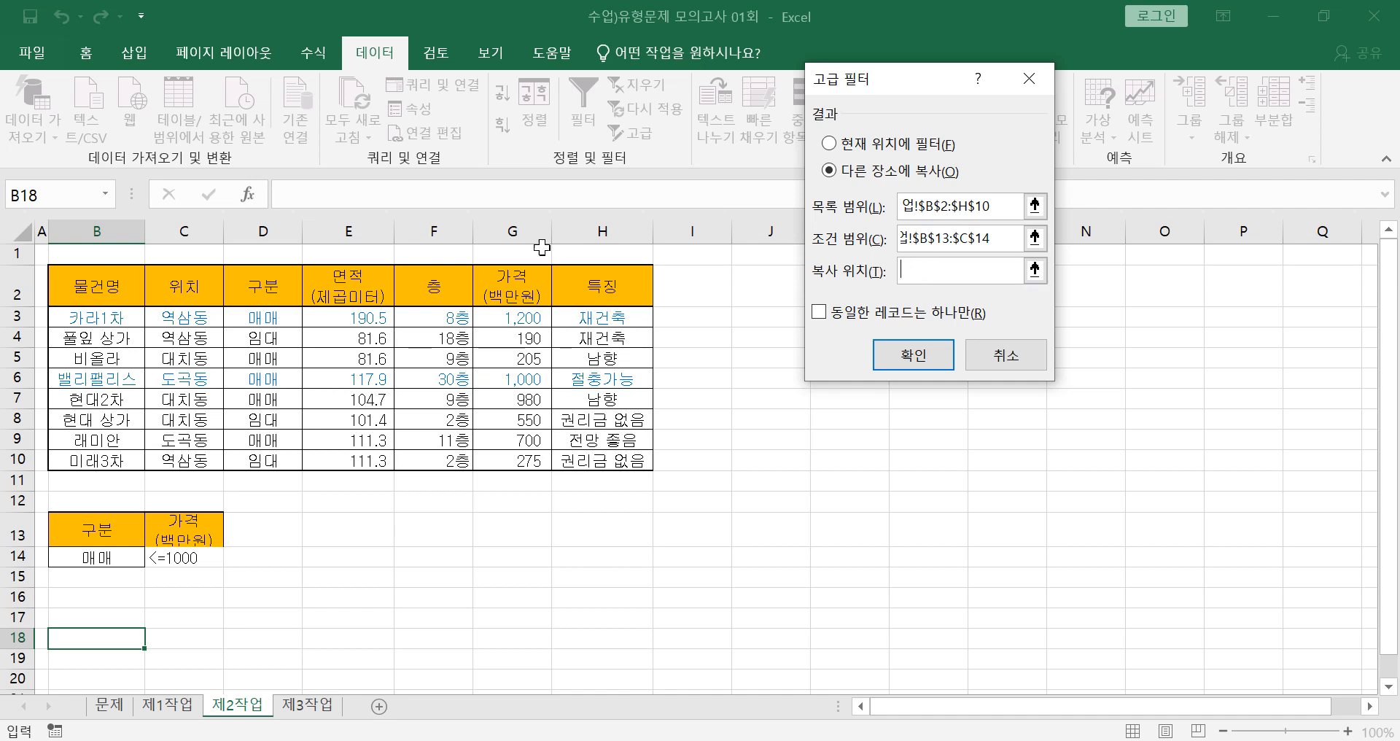
click(124, 640)
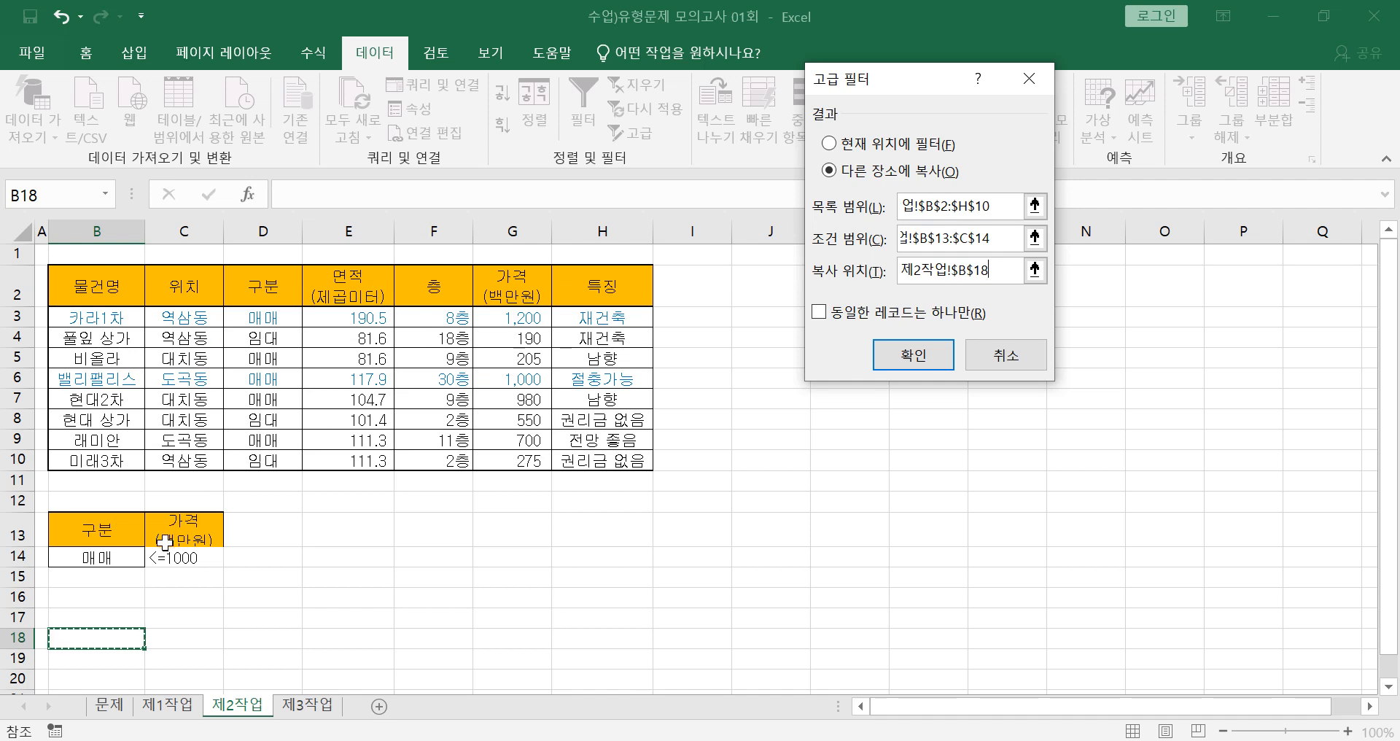
click(909, 355)
scroll(963, 510, down, 1)
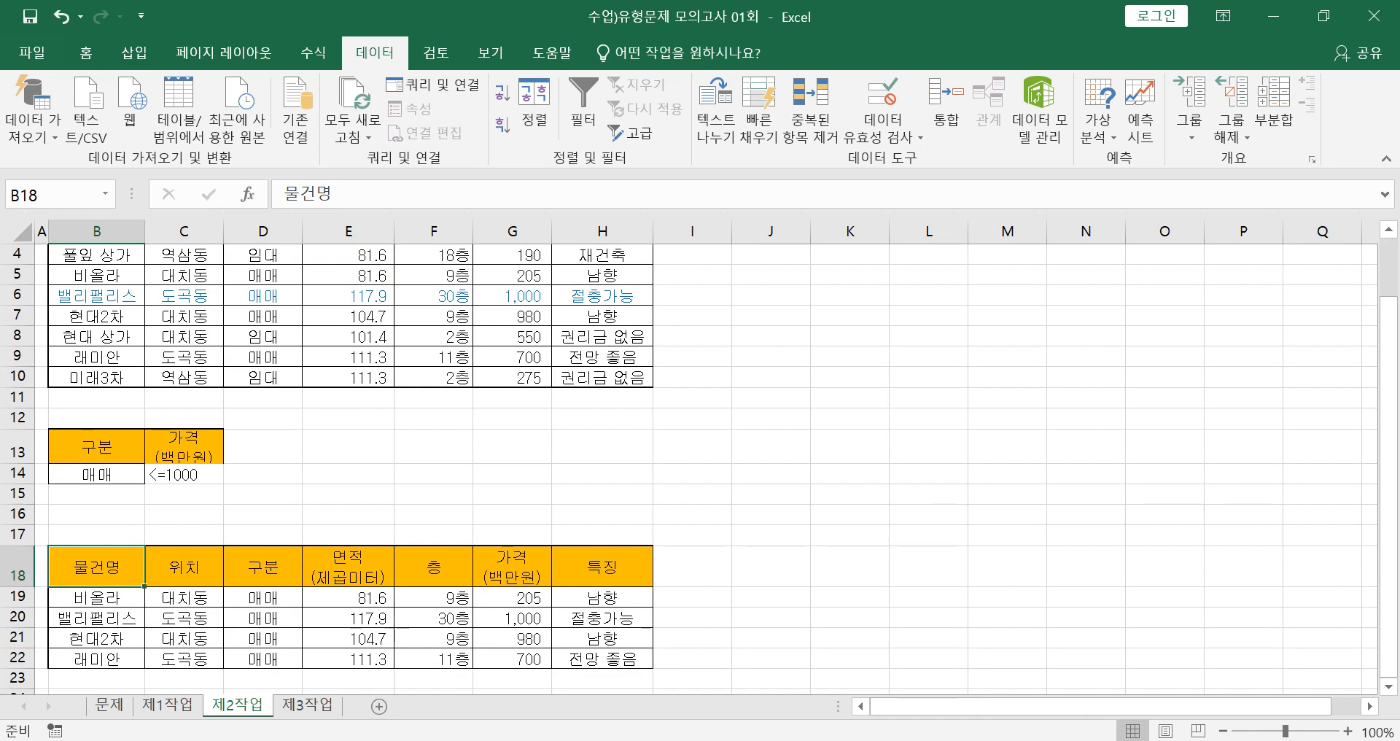
- Switch to the Hangul document, reread the (2) 표 서식 instruction, and correct 수 to 후 after 설정 한
key(alt+Tab)
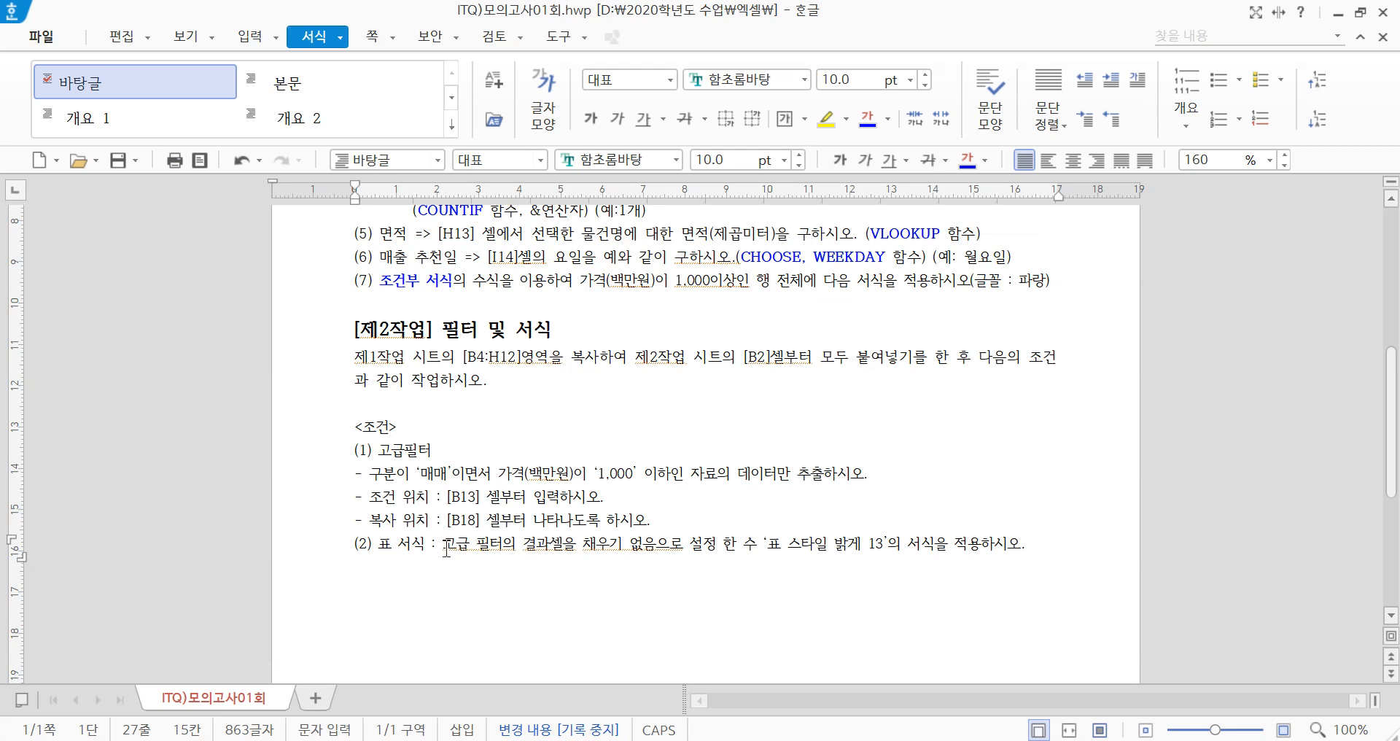
drag(445, 544, 507, 544)
drag(596, 543, 671, 544)
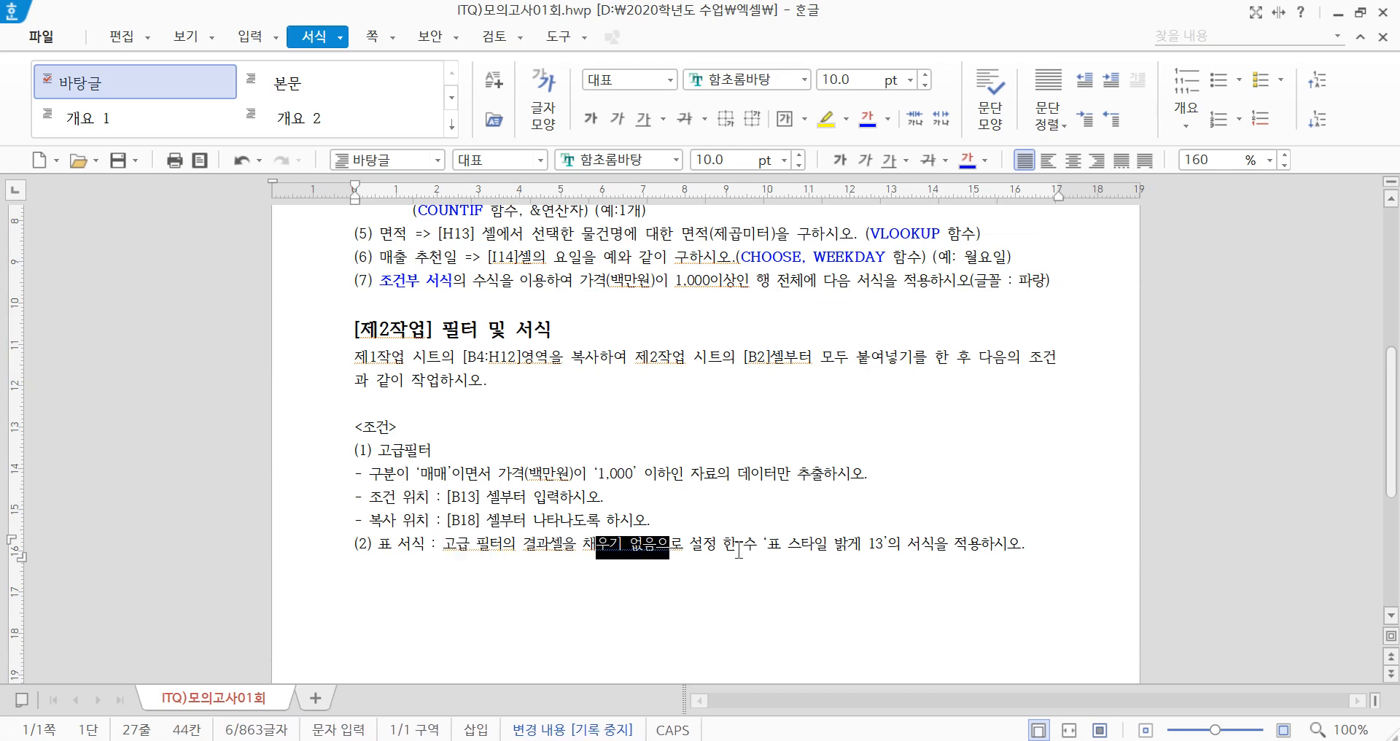
click(739, 549)
key(Delete)
text(후)
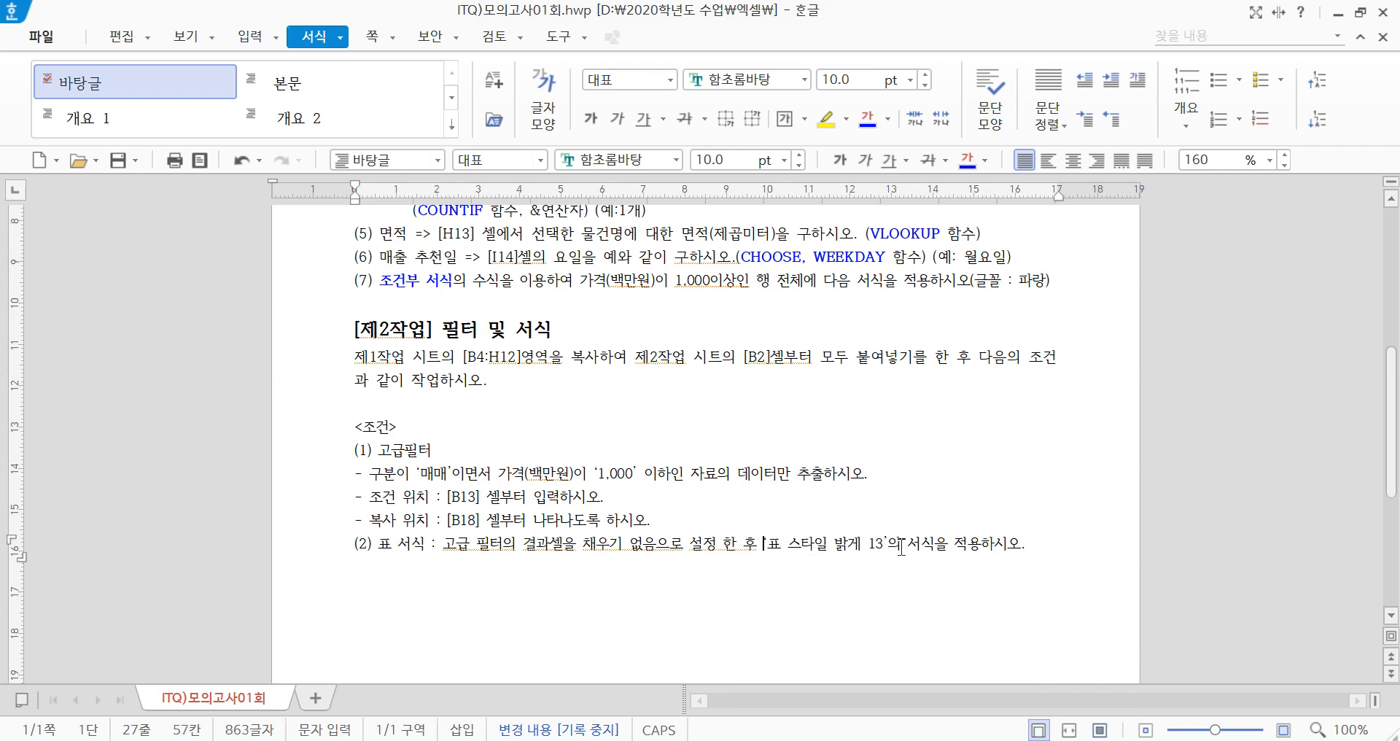
click(1008, 553)
drag(576, 545, 654, 546)
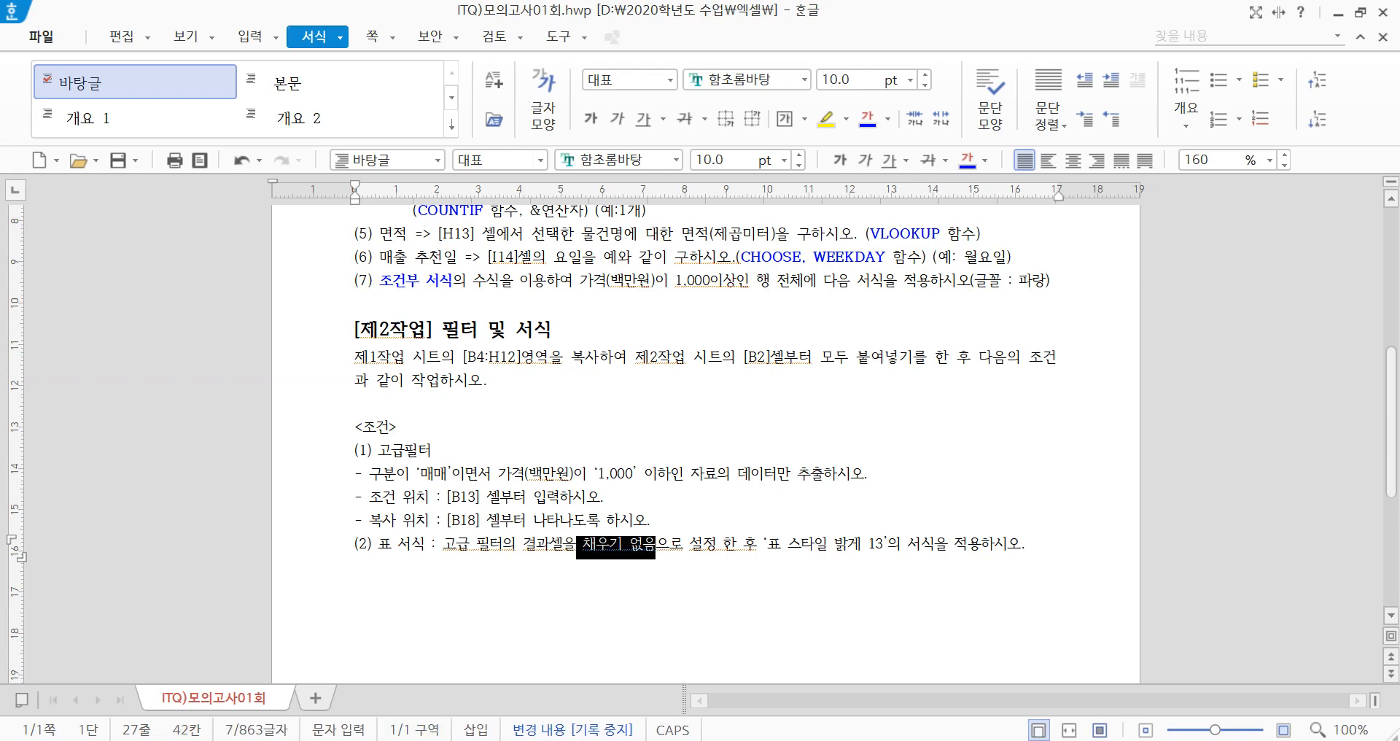
- Switch back to Excel and set the filter result cells B18:H22 to no fill (채우기 없음)
mouse_move(408, 738)
click(226, 685)
drag(87, 567, 622, 660)
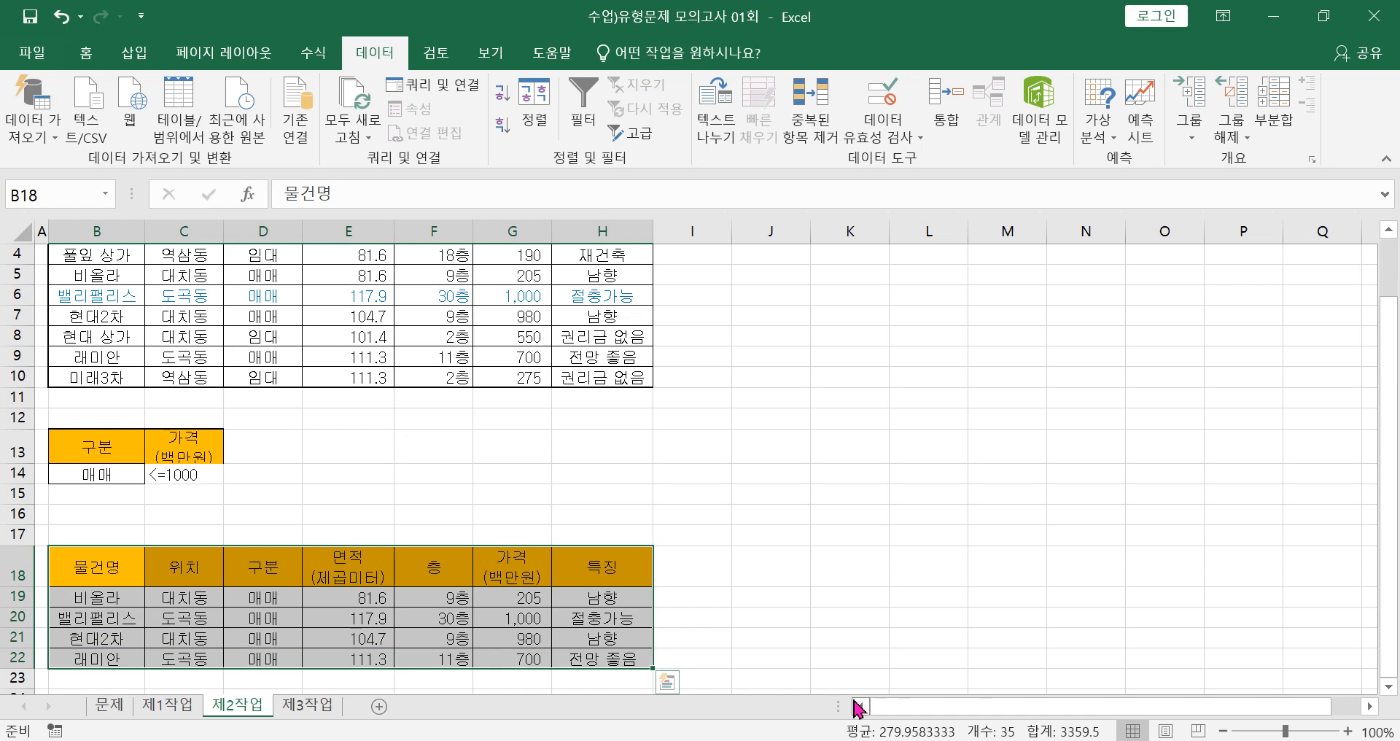
click(86, 60)
click(298, 127)
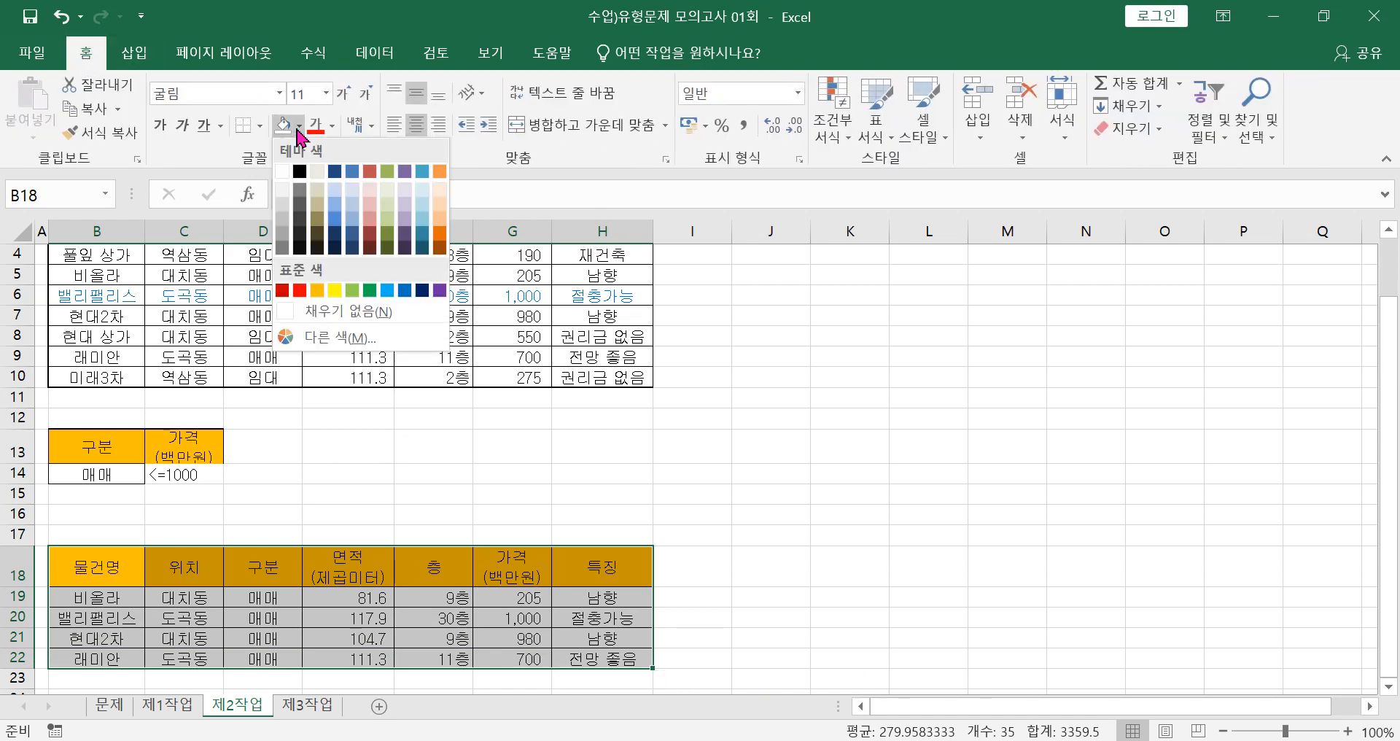
click(392, 319)
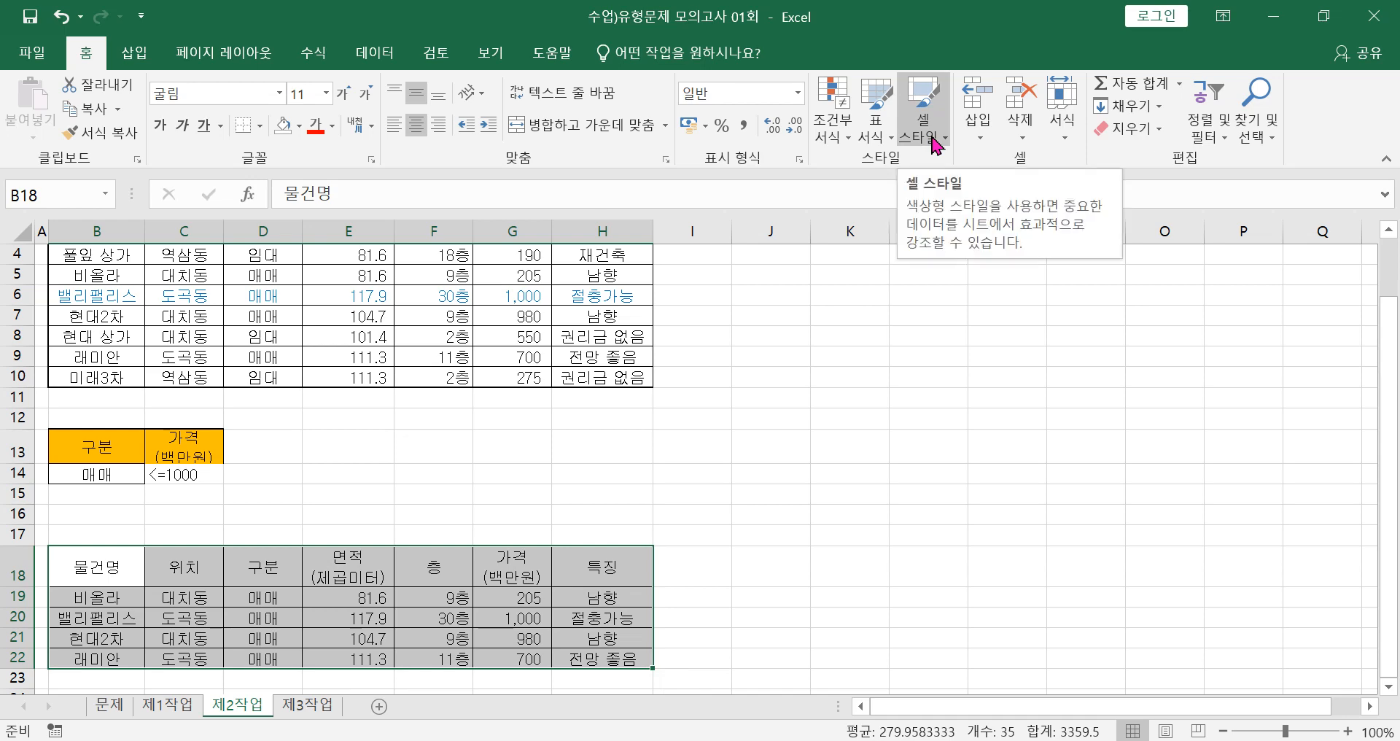
- Format B18:H22 as a table with headers using 표 스타일 밝게 13, and deselect it
click(866, 140)
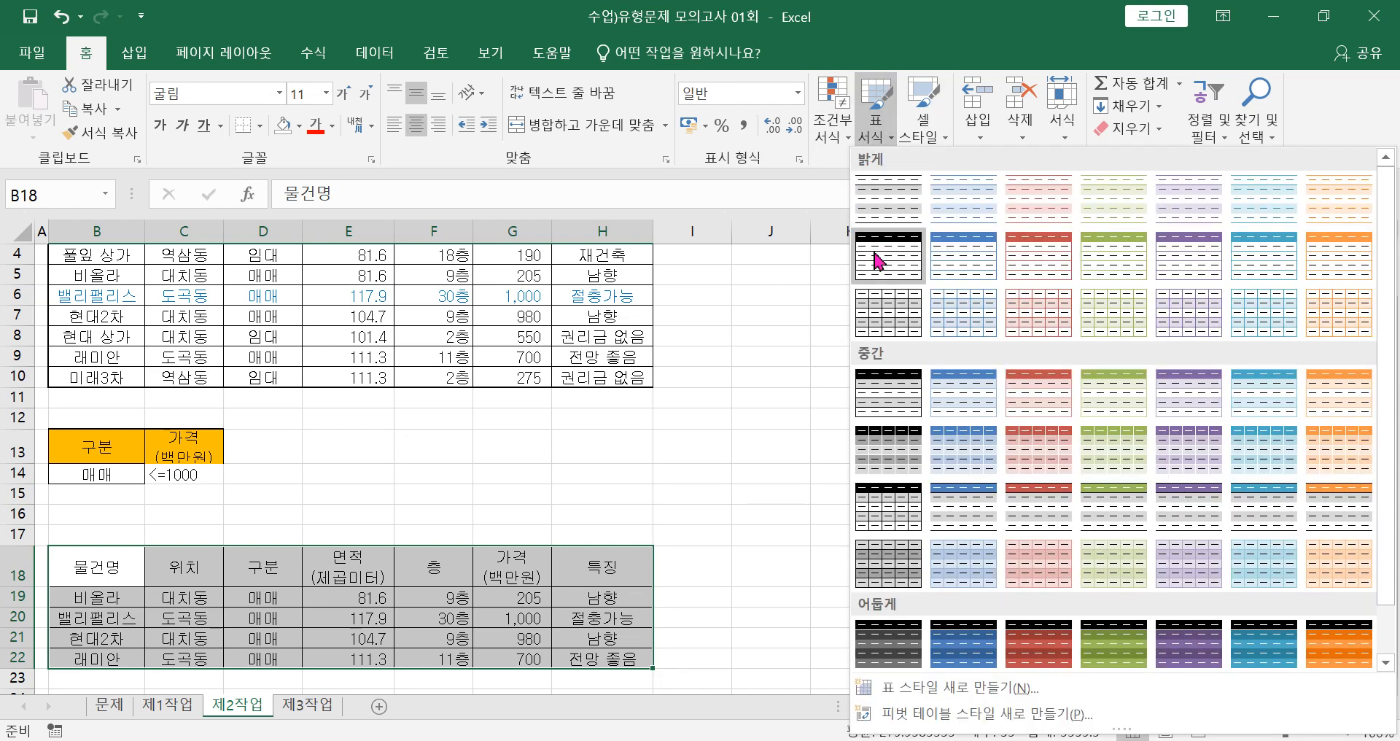
click(1253, 276)
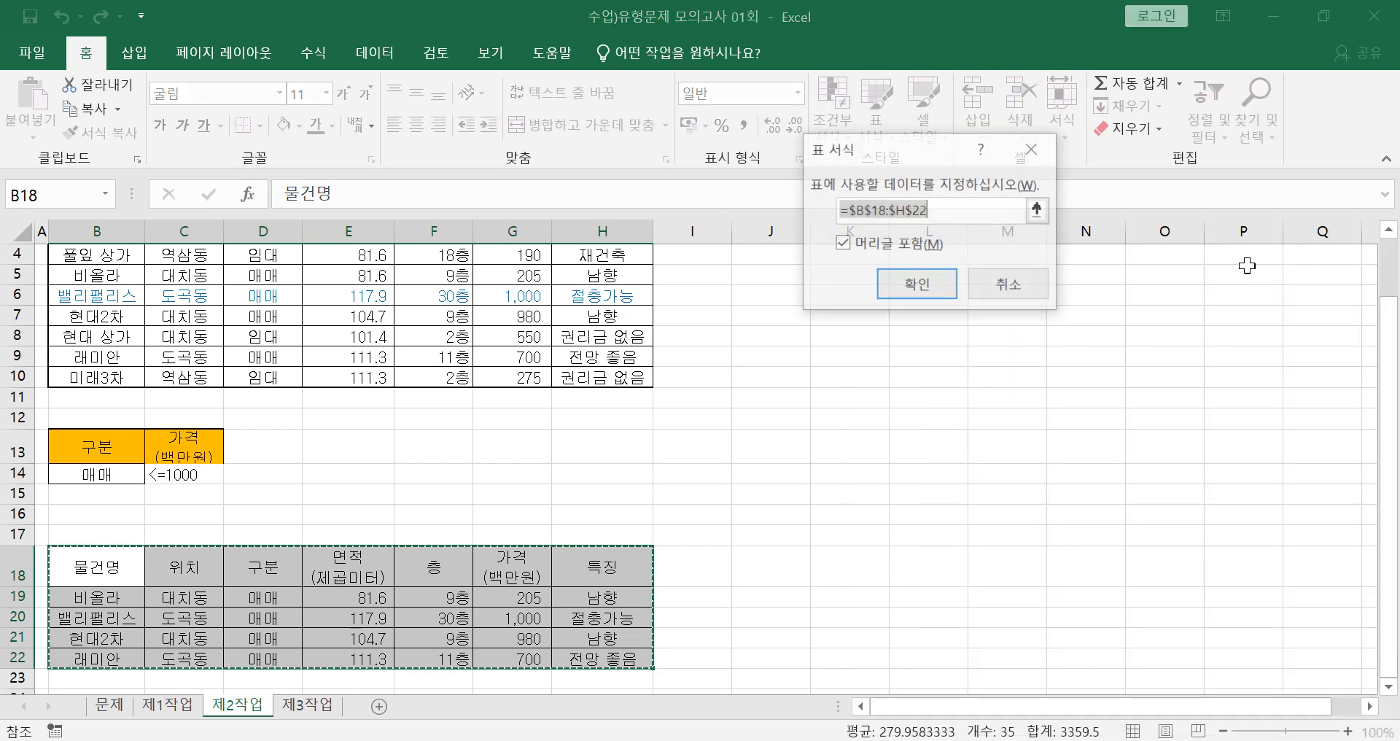
click(913, 288)
click(1033, 560)
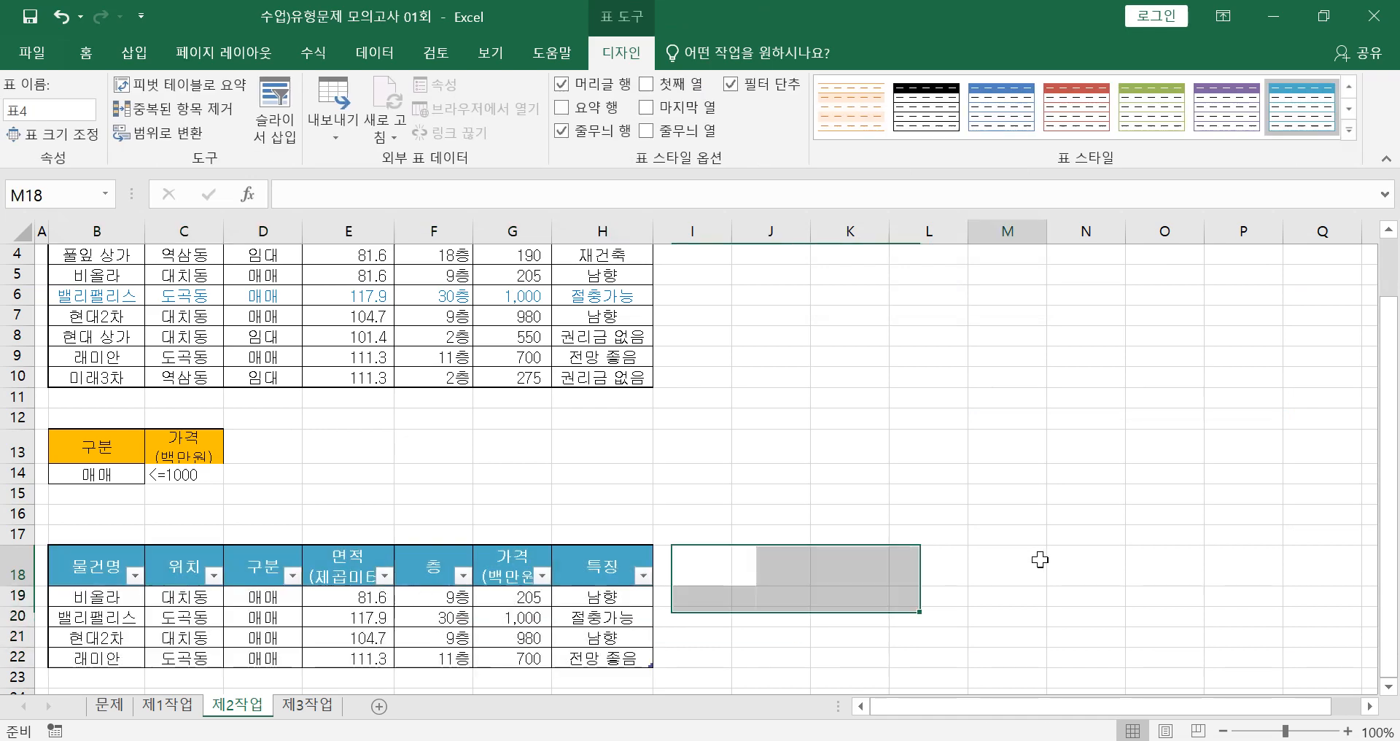
scroll(948, 515, up, 1)
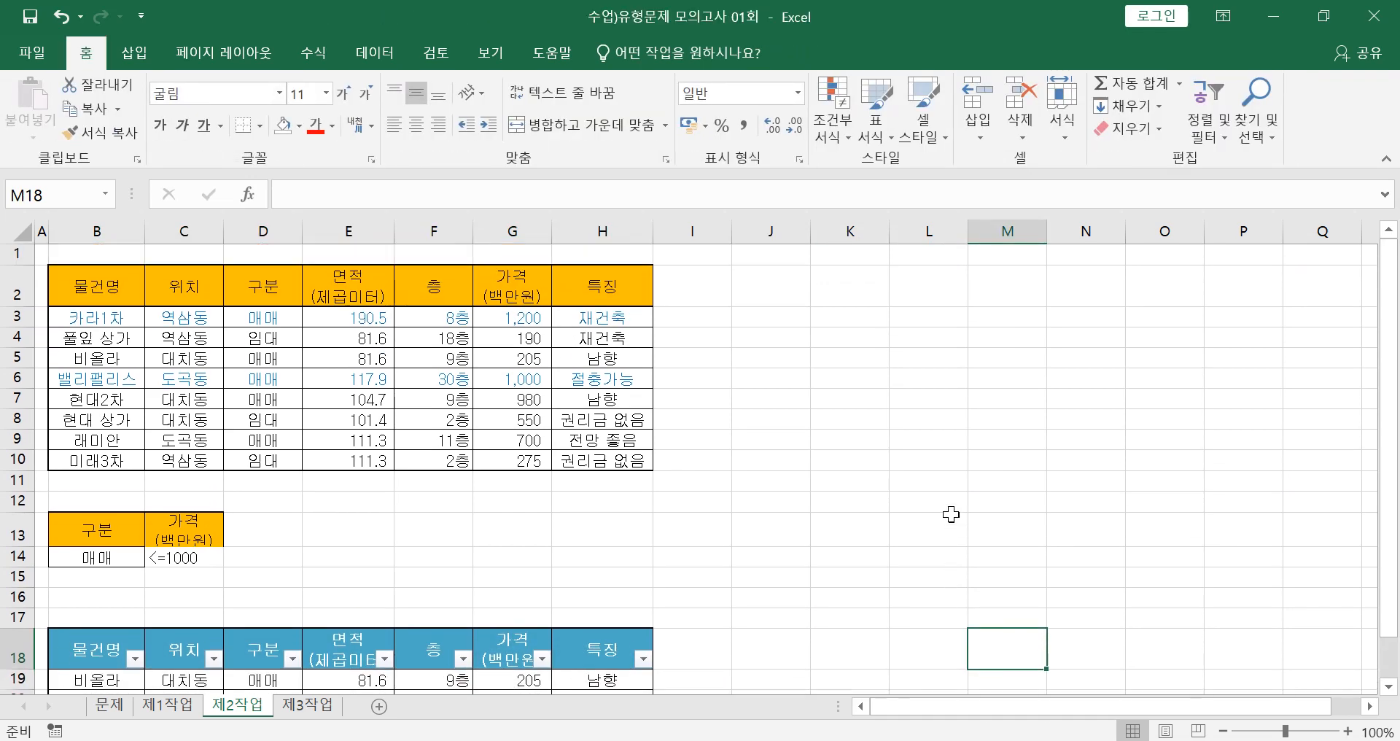
scroll(945, 522, down, 1)
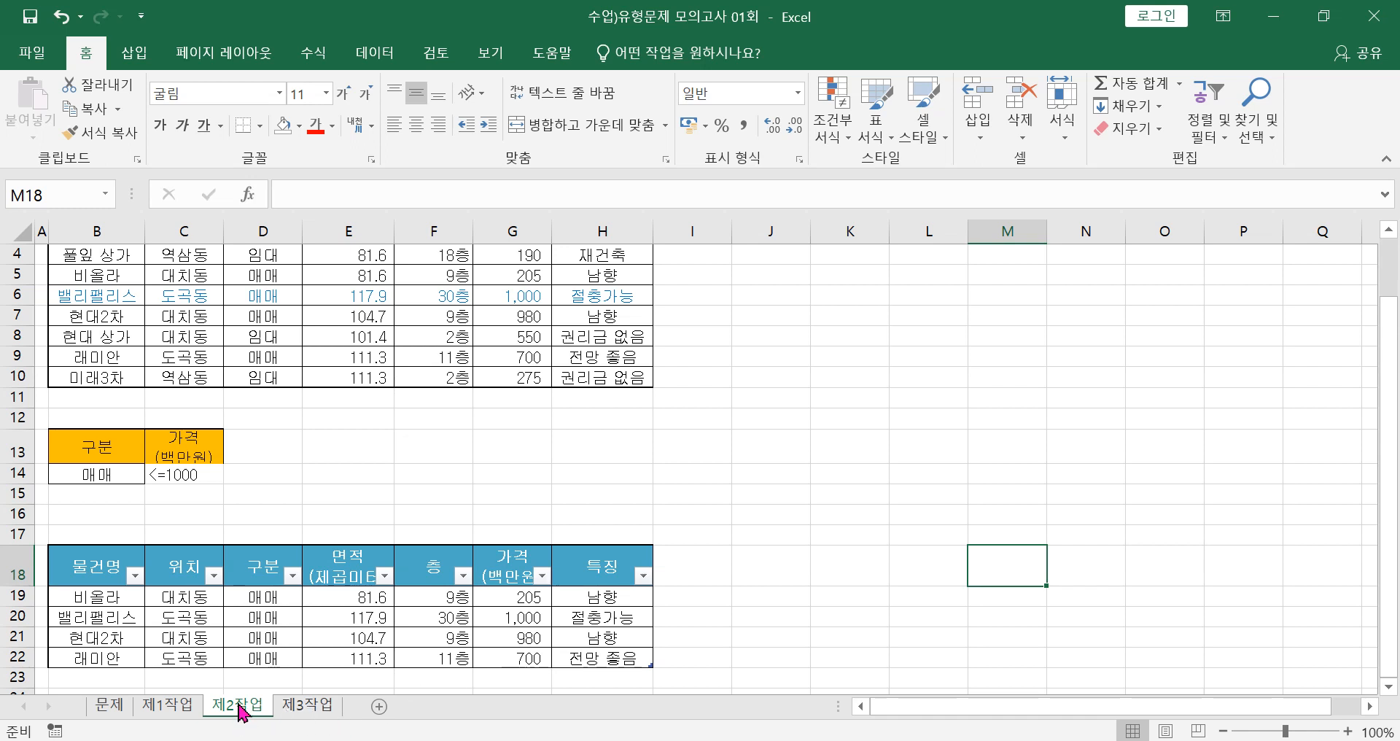
scroll(882, 521, up, 1)
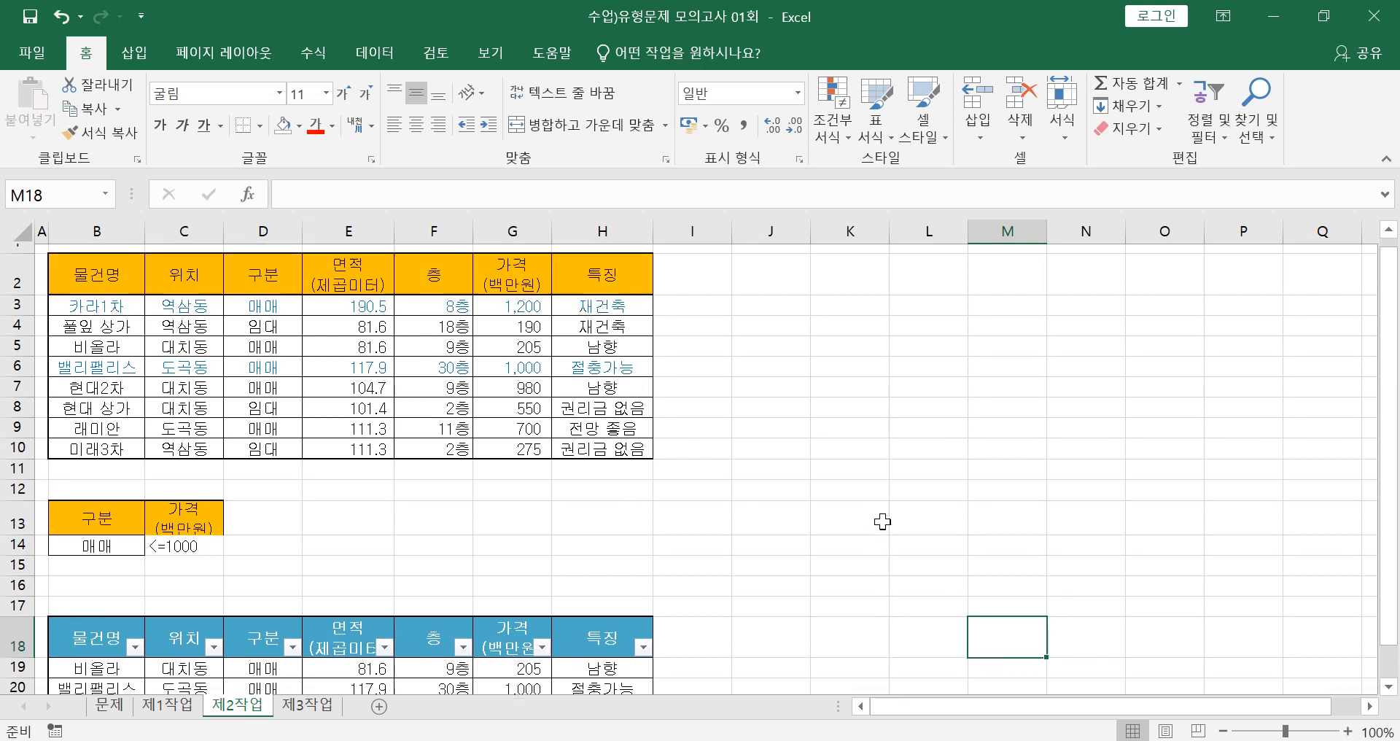
scroll(882, 521, up, 1)
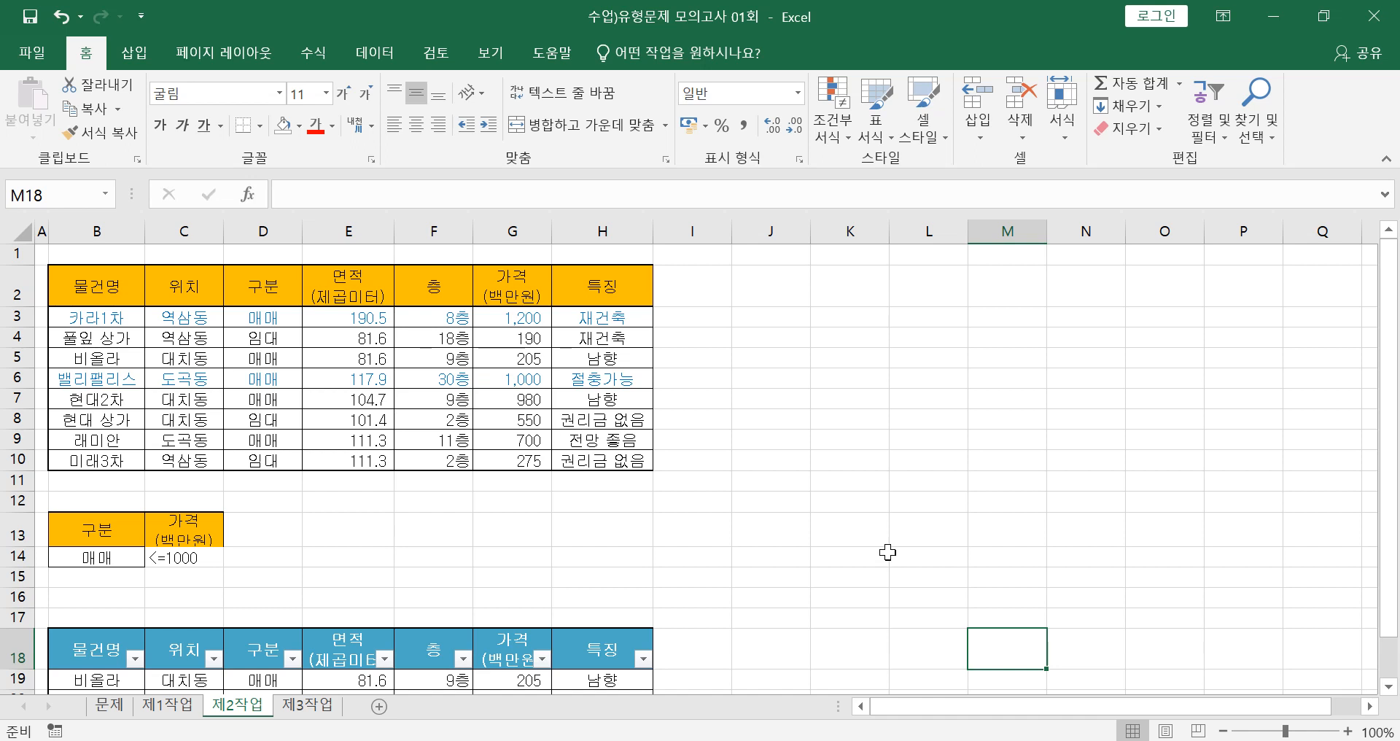
scroll(888, 552, down, 1)
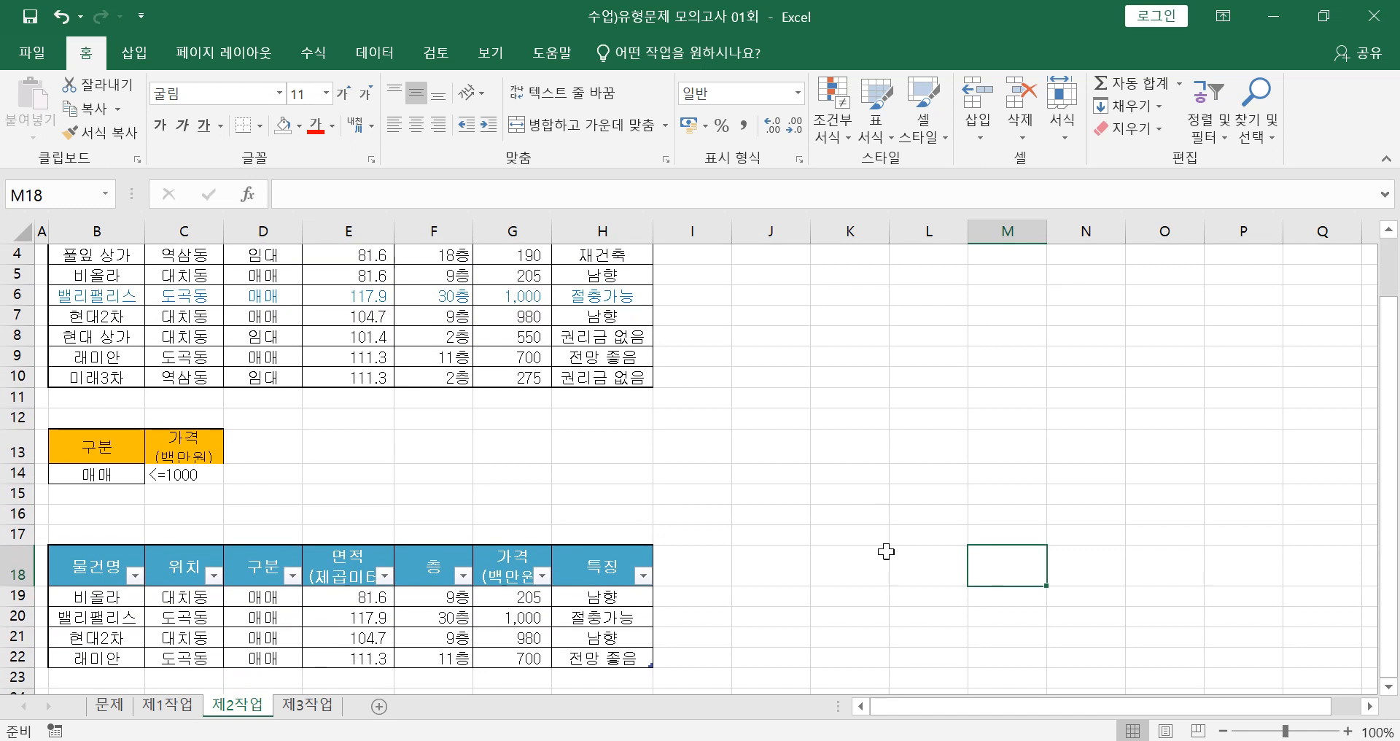
scroll(886, 552, up, 1)
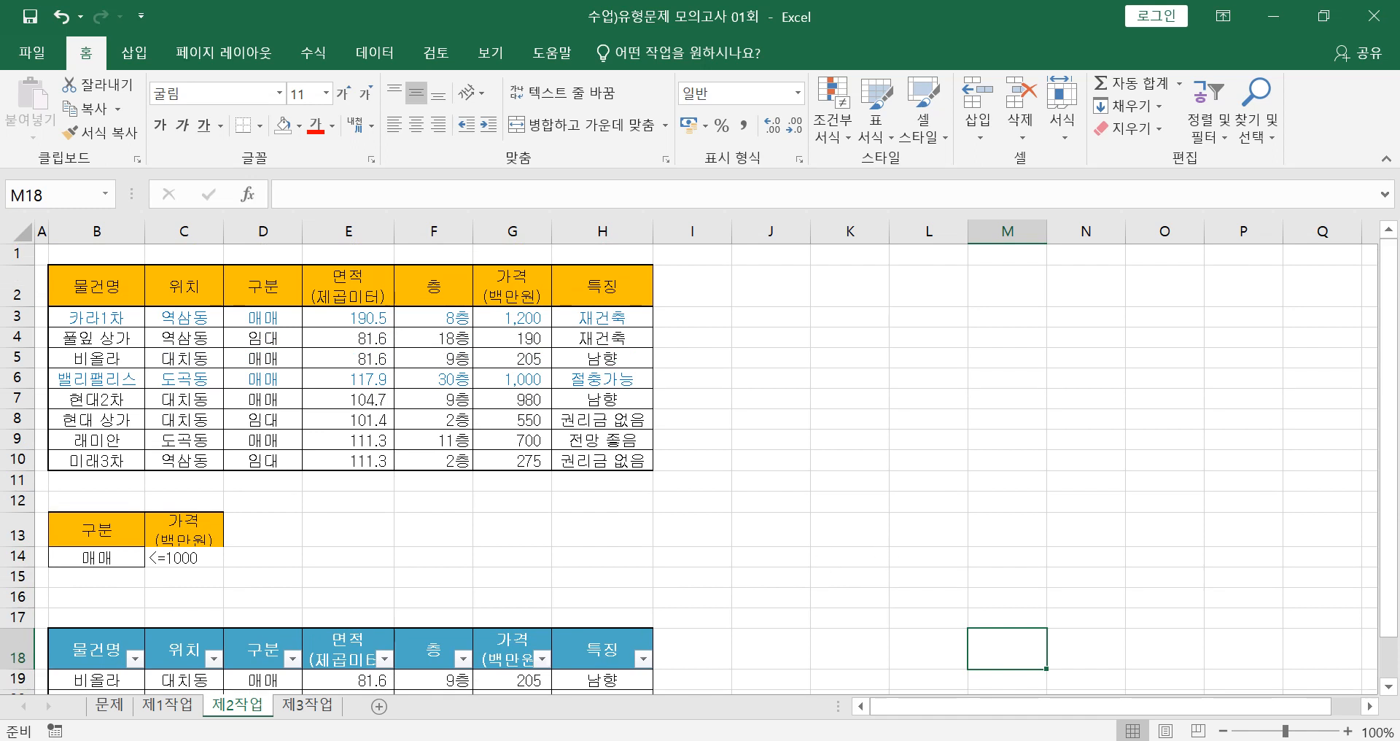